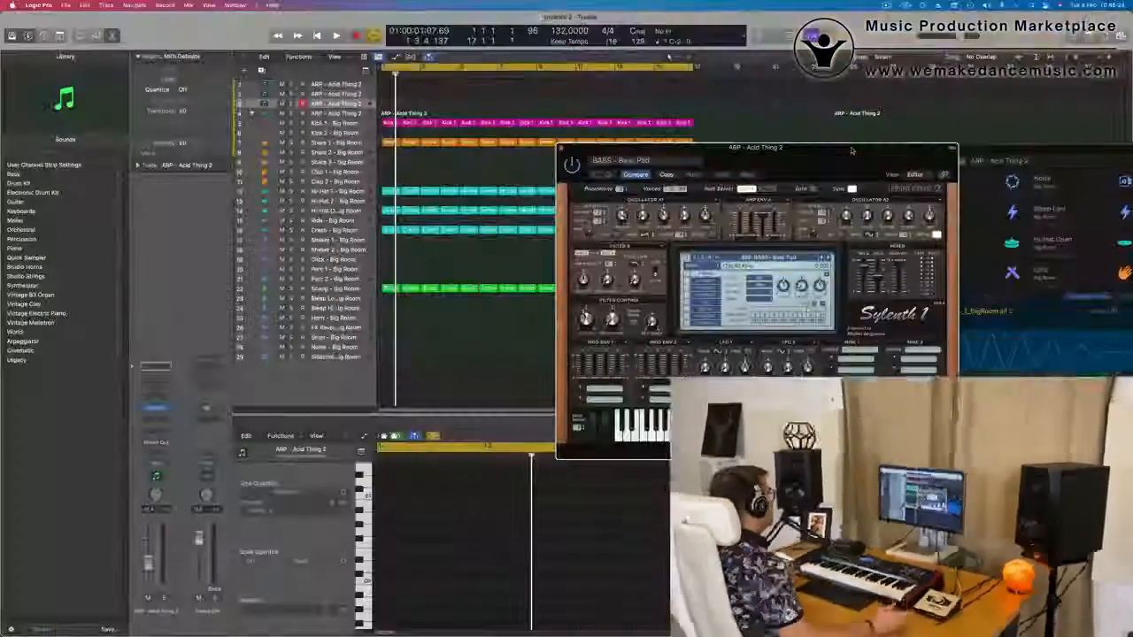
Step: Play the loop to check the Crash - Big Room track in the mix, and reposition the Sylenth1 window
key(space)
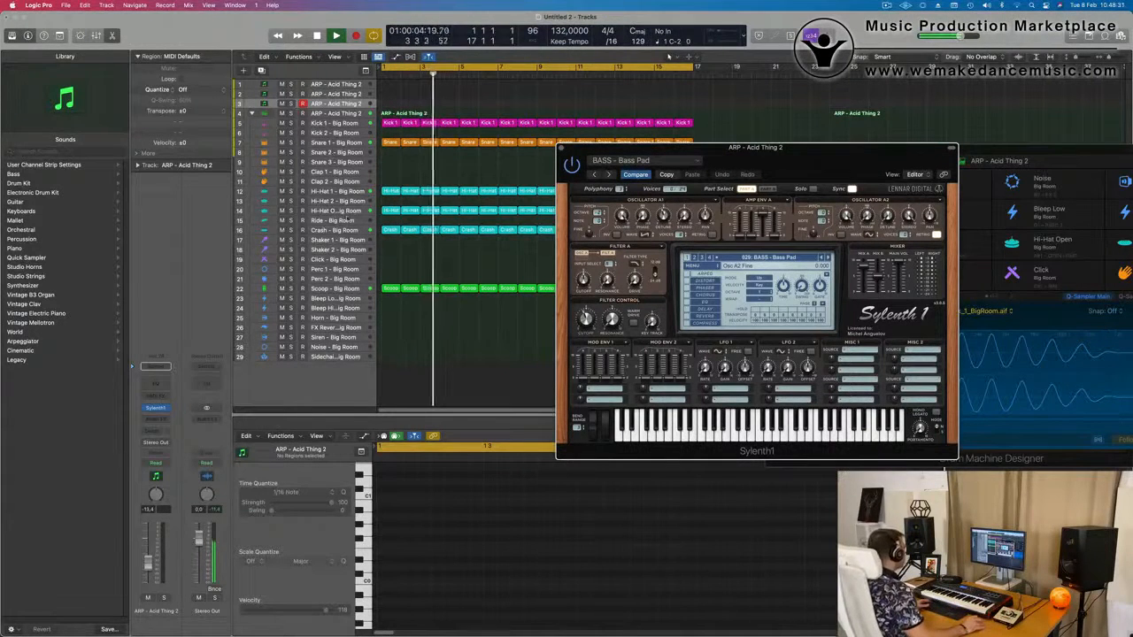
click(334, 231)
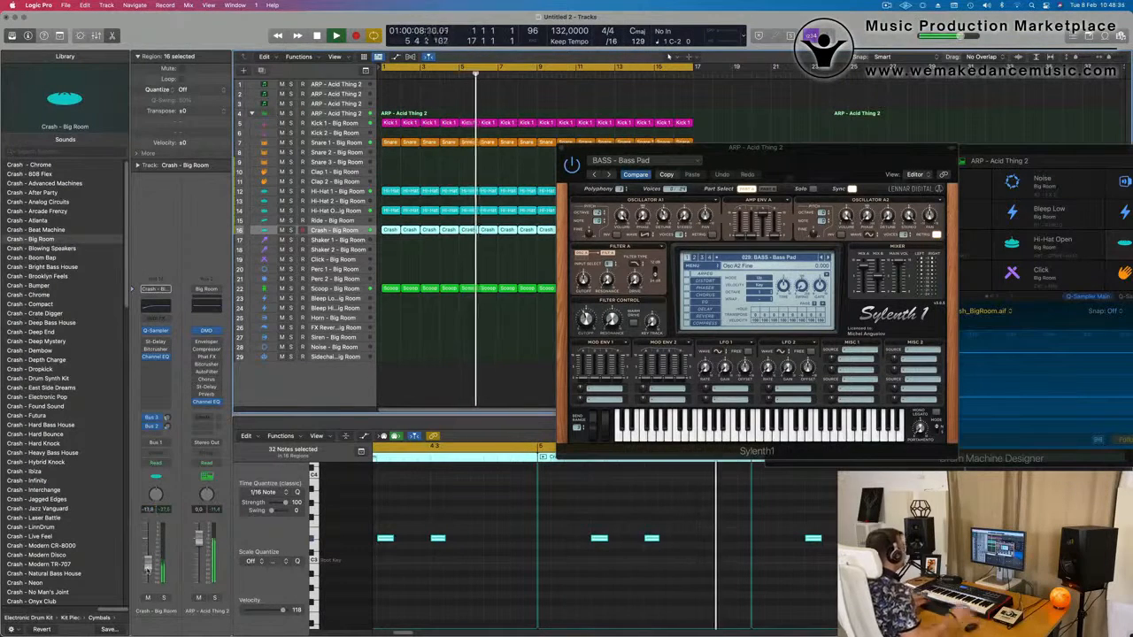
drag(833, 147, 779, 179)
key(space)
key(space)
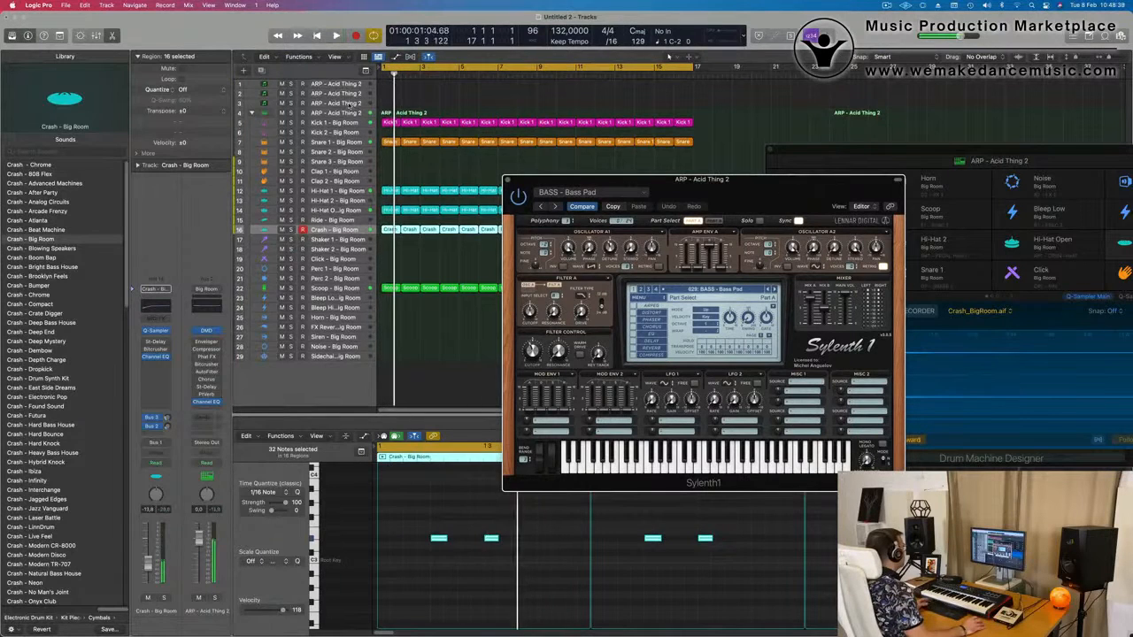
Step: Insert a Compressor after Sylenth1 on the third ARP - Acid Thing 2 track, which holds the Bass Pad sound
click(336, 104)
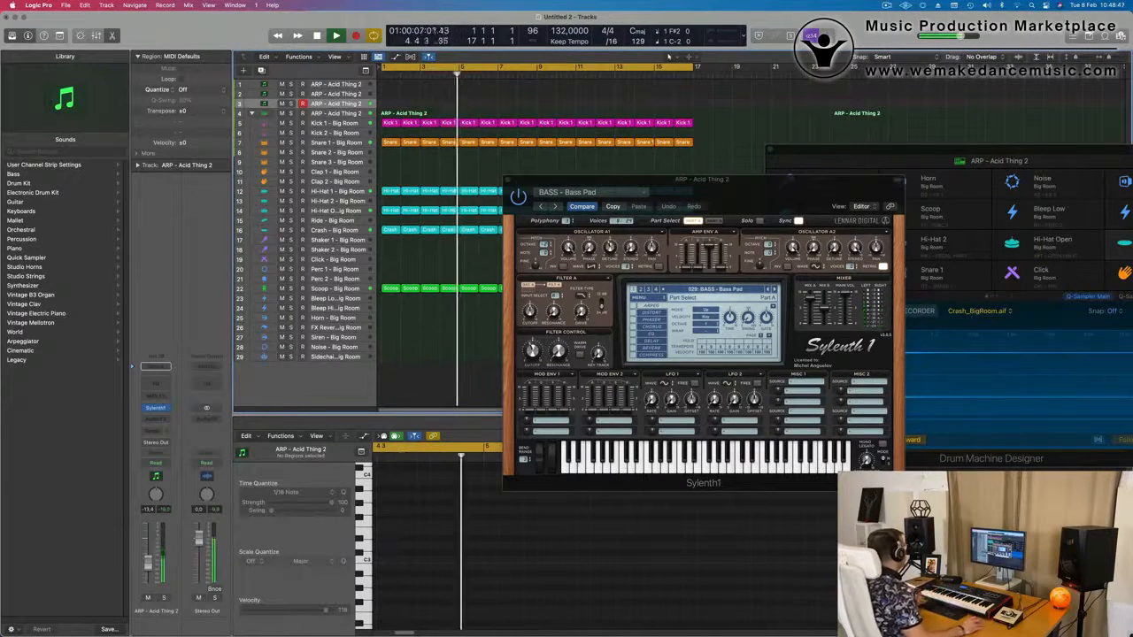
key(space)
click(162, 424)
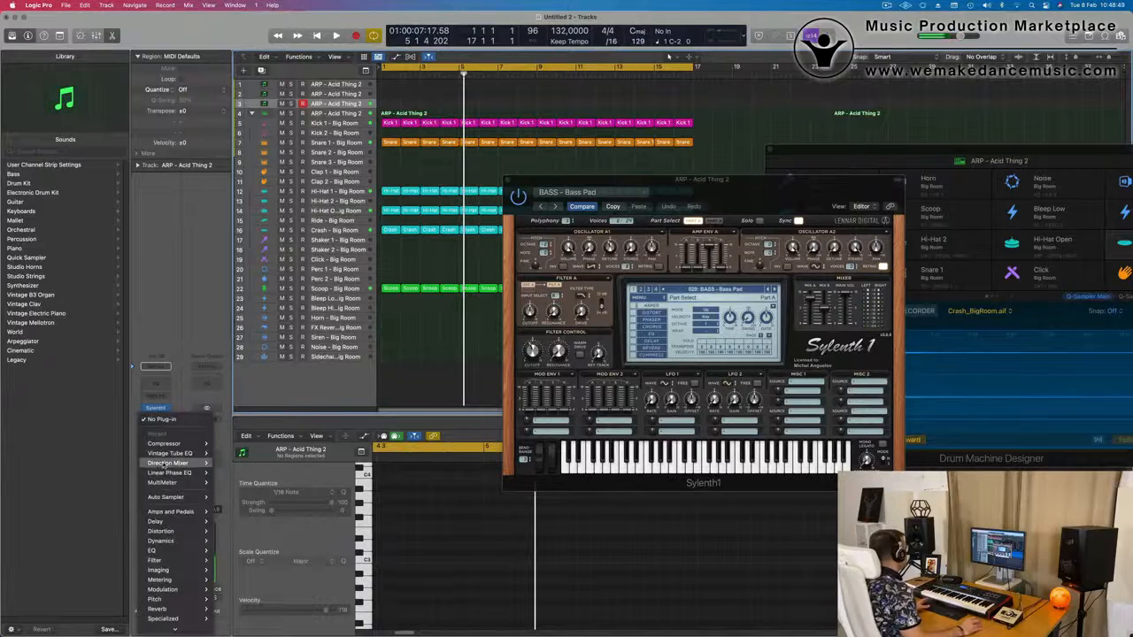
mouse_move(173, 445)
click(227, 443)
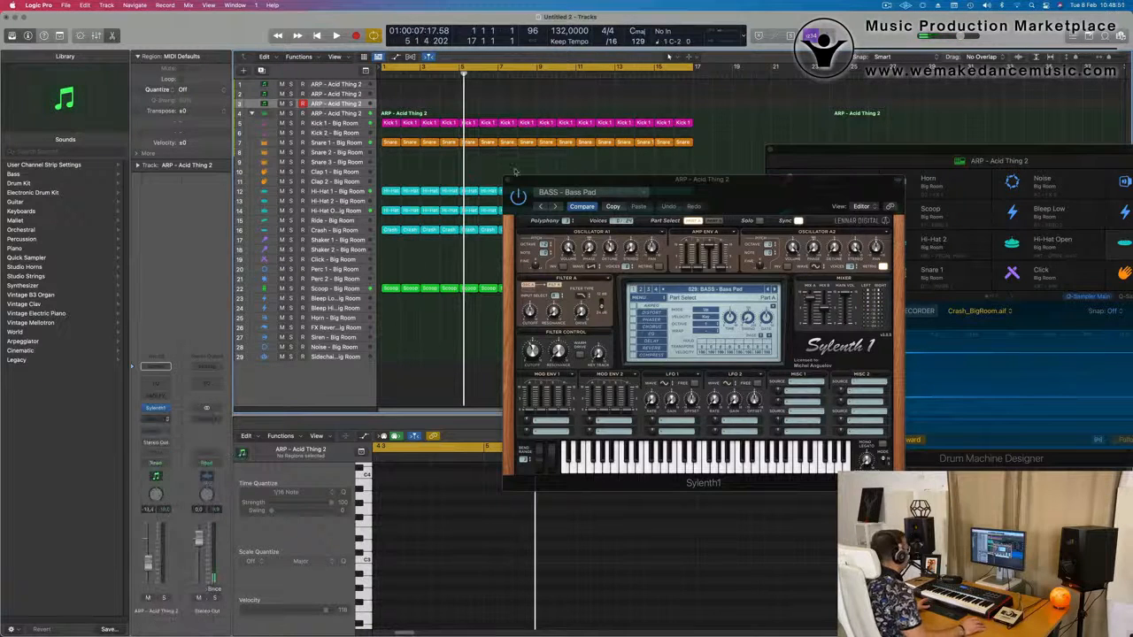
Step: Set the bass compressor's side chain source to Kick 1 - Big Room (Inst 3) and reposition its window
click(857, 140)
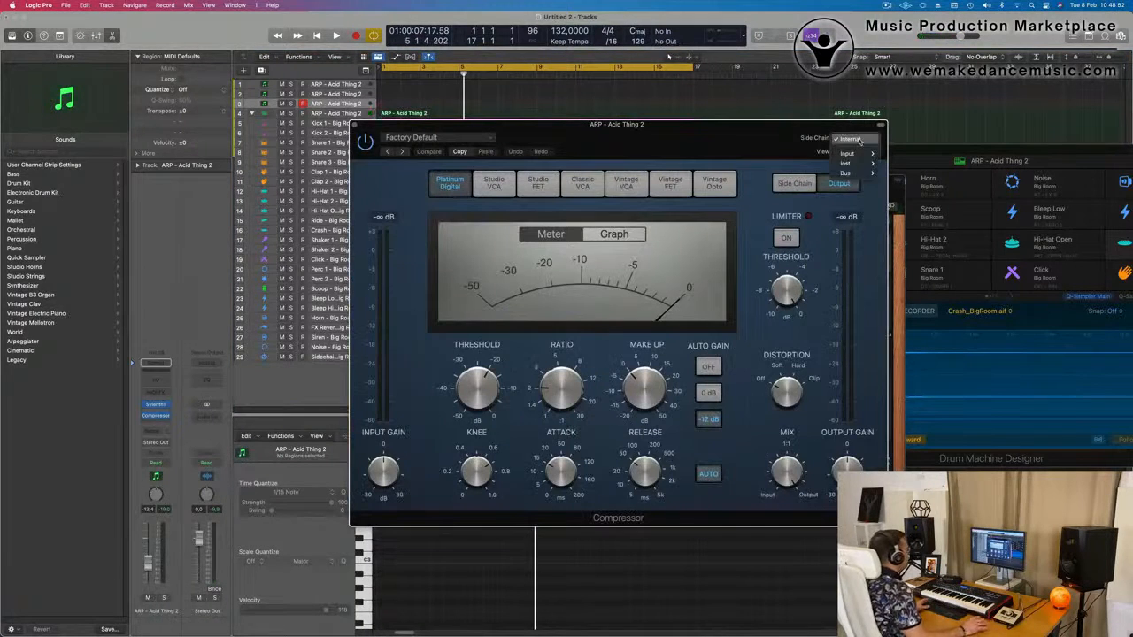
mouse_move(864, 165)
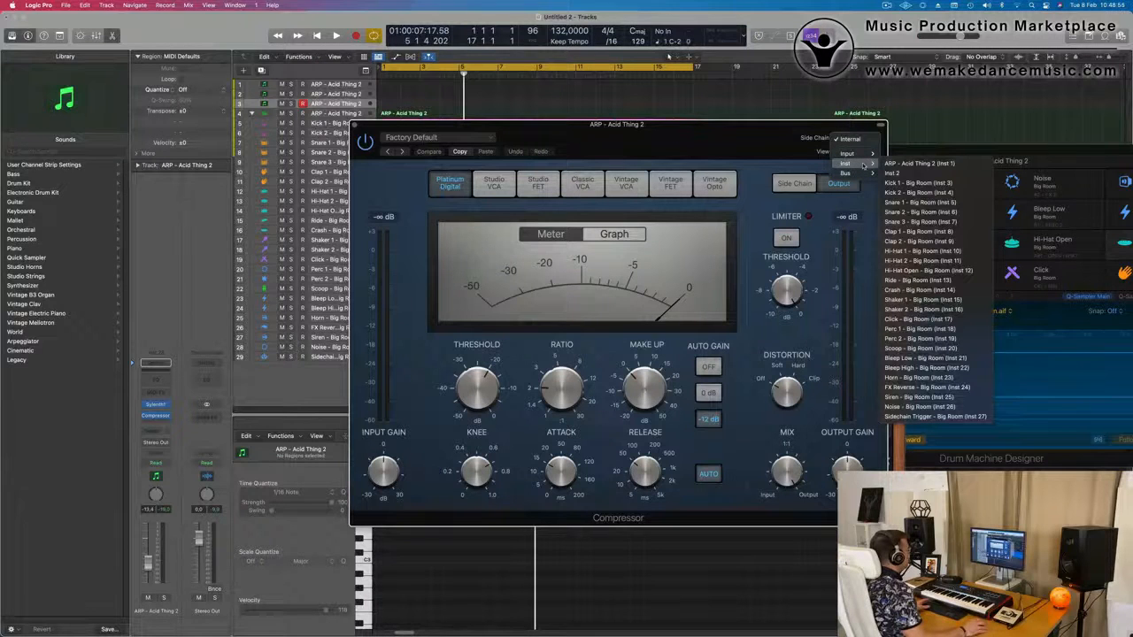
click(943, 183)
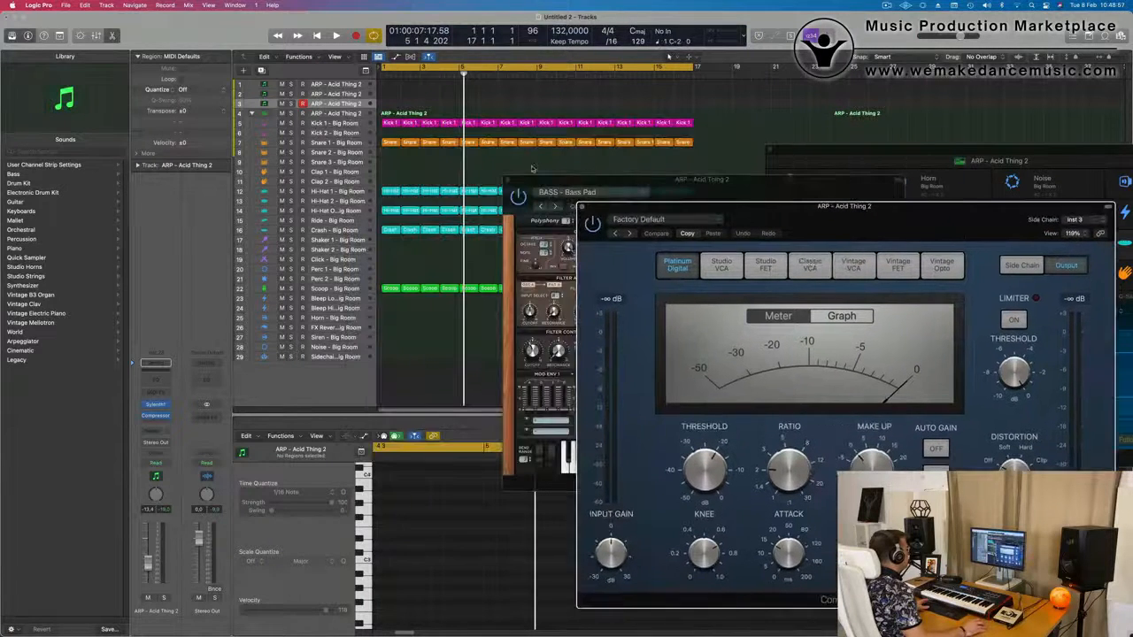
drag(901, 212, 731, 189)
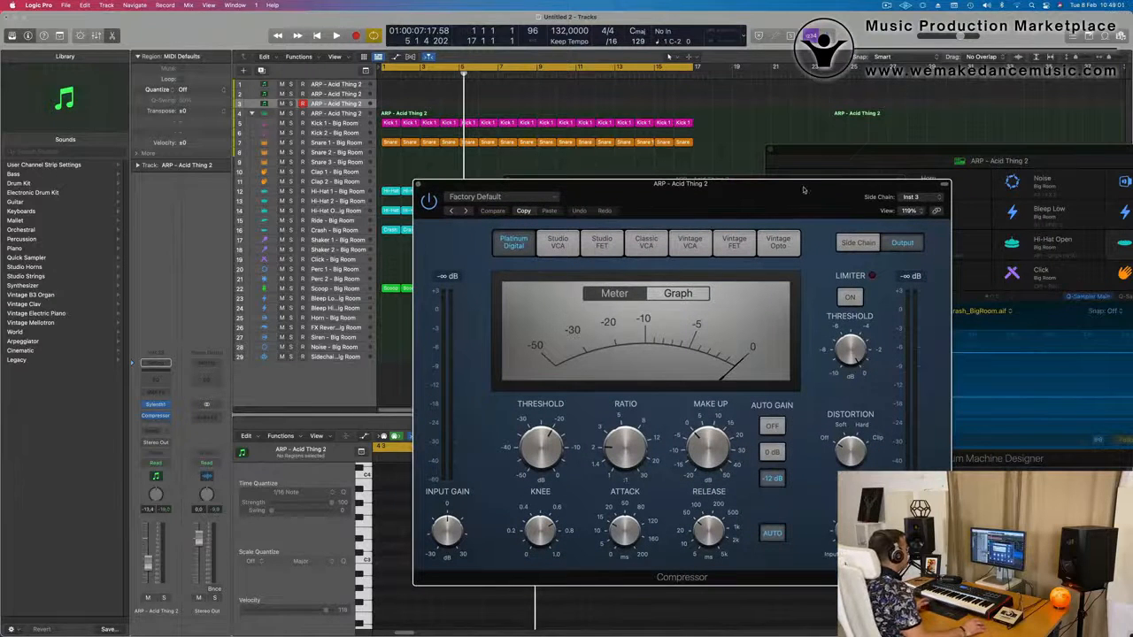
Step: While the loop plays, set the compressor's attack to 0 ms and turn off both automatic release and Auto Gain
key(space)
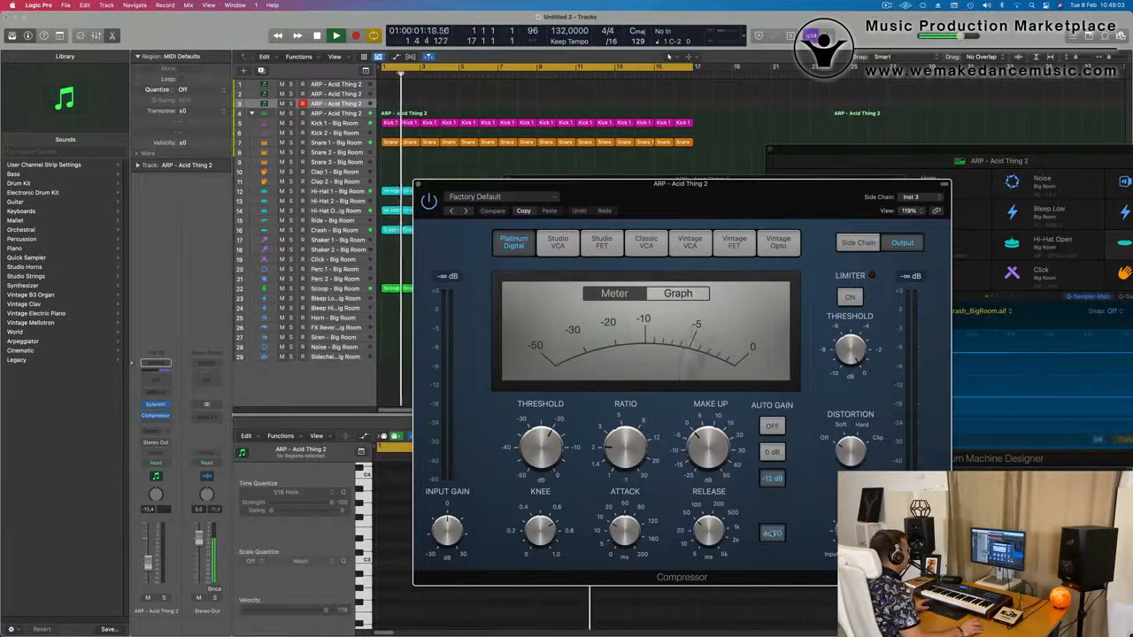
click(772, 533)
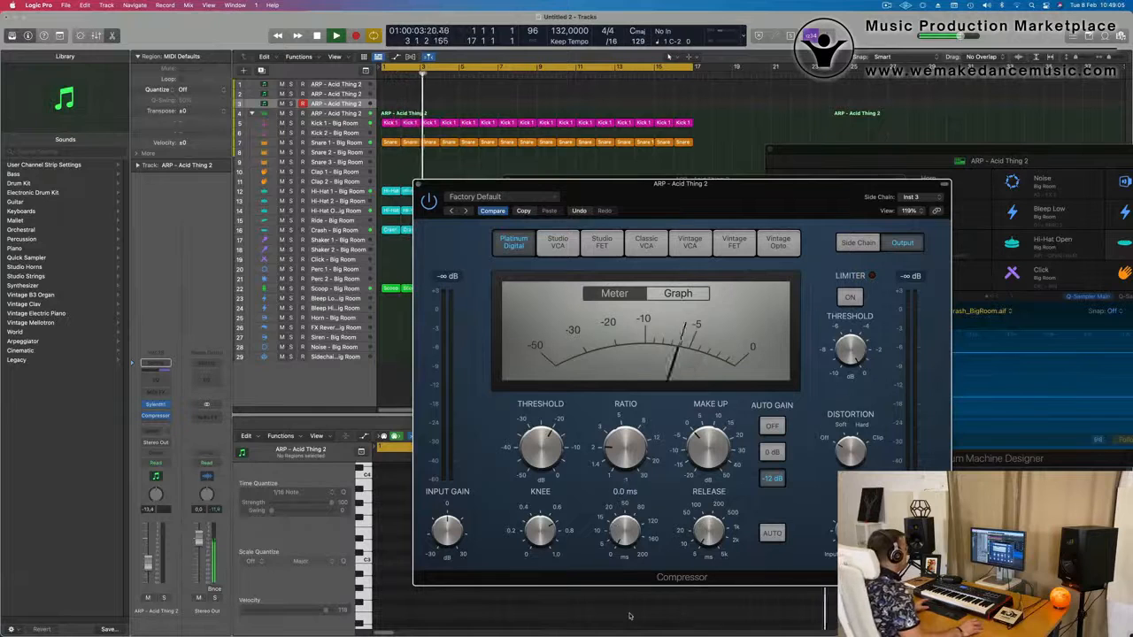
drag(672, 184, 717, 103)
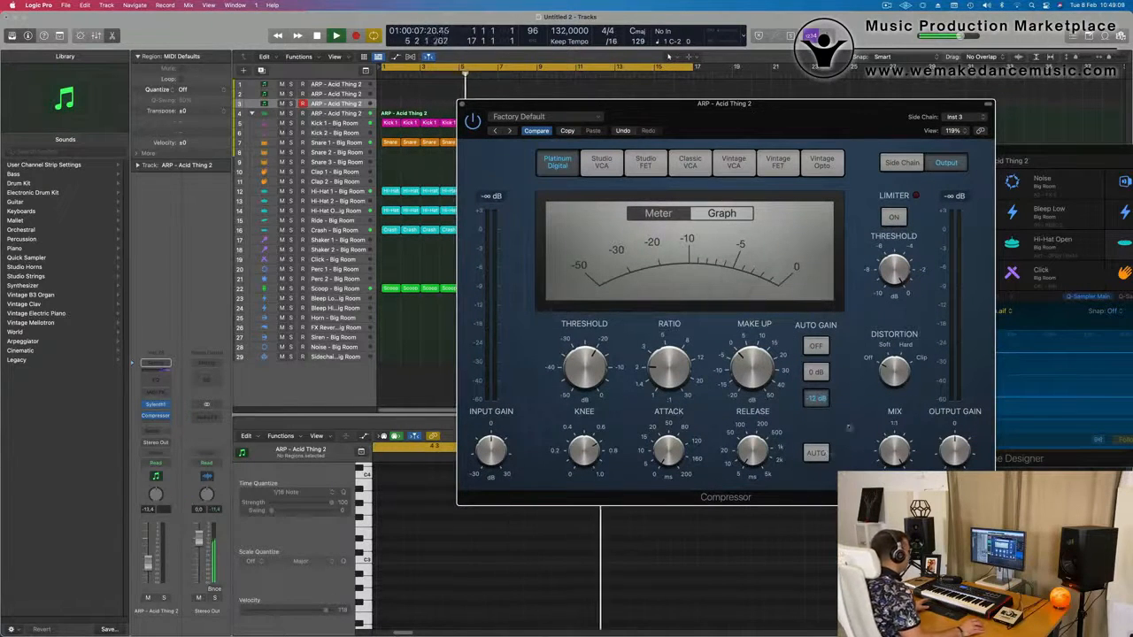
click(808, 345)
drag(849, 115, 829, 126)
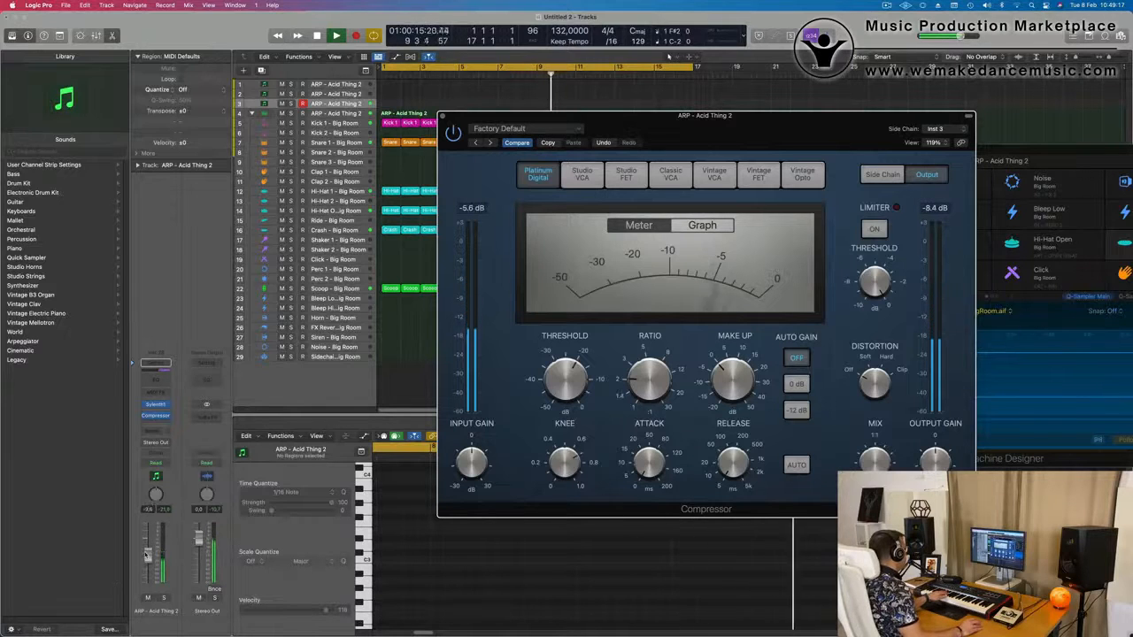
Step: Raise the bass track's volume to about -5.5 dB and record a bass line from about bar 9 to bar 15
drag(146, 555, 148, 560)
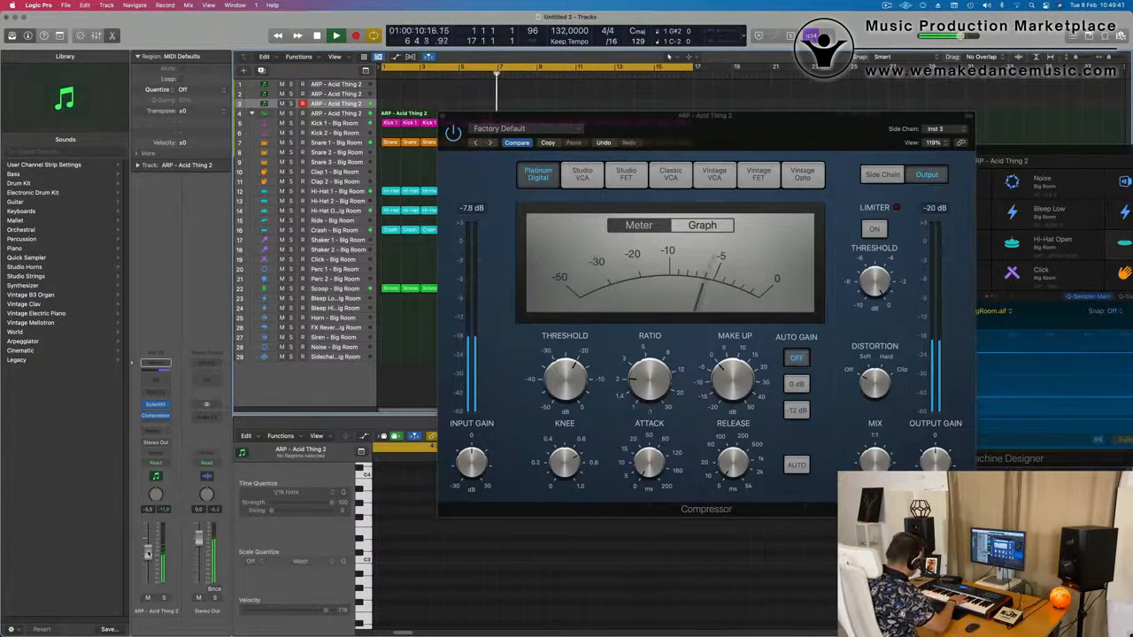
key(r)
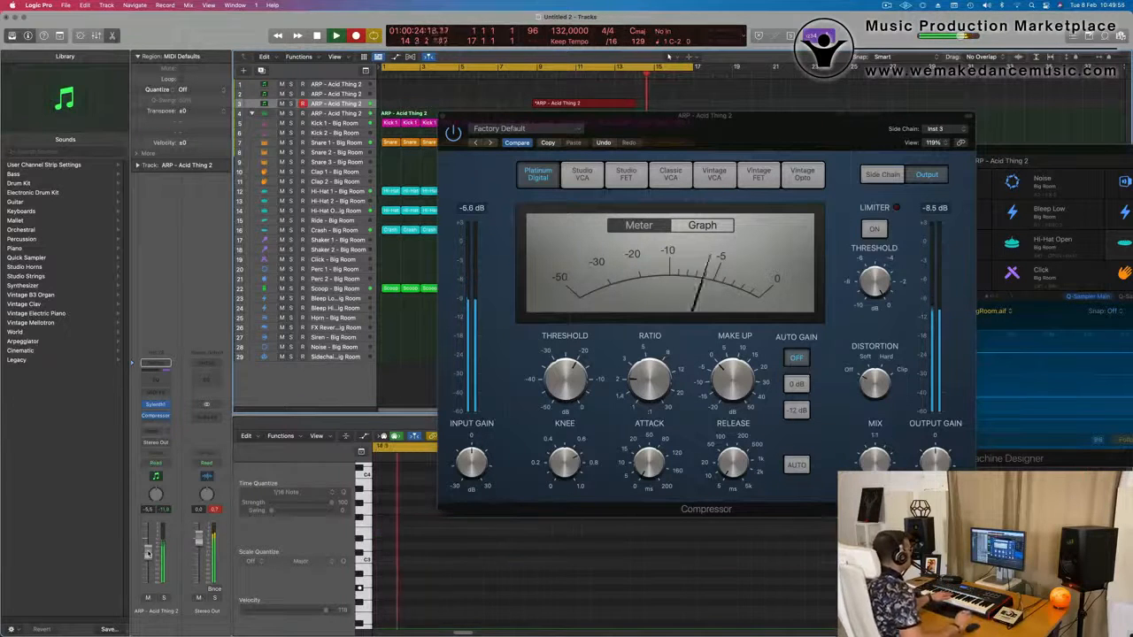
key(space)
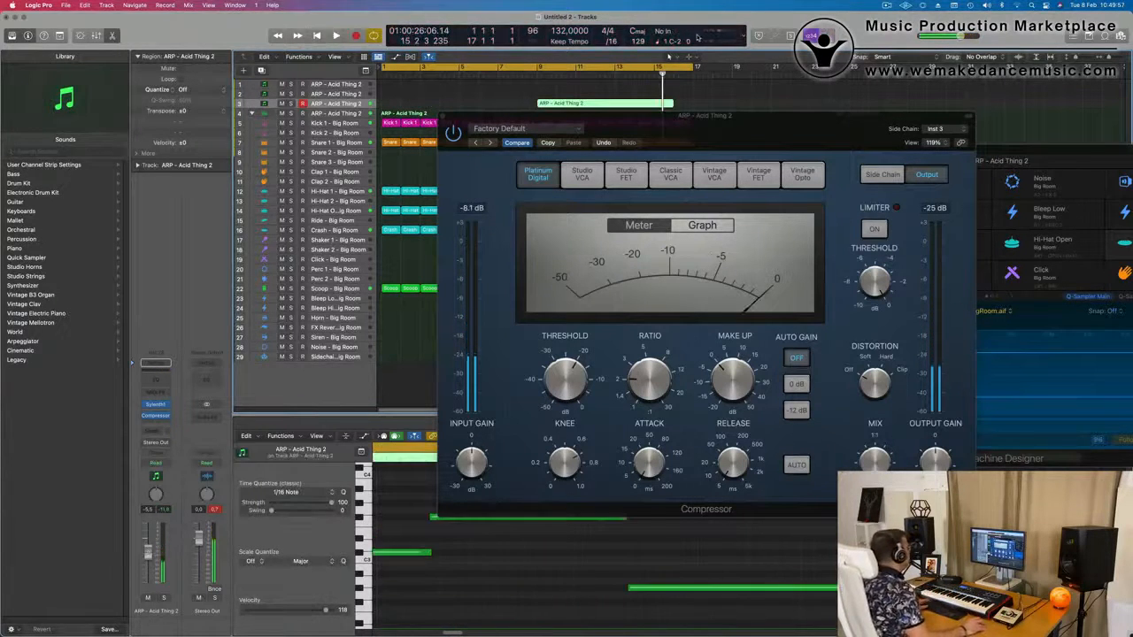
Step: Split the recorded bass region at bar 11, using the Split option for notes crossing the split point
drag(542, 116, 1056, 129)
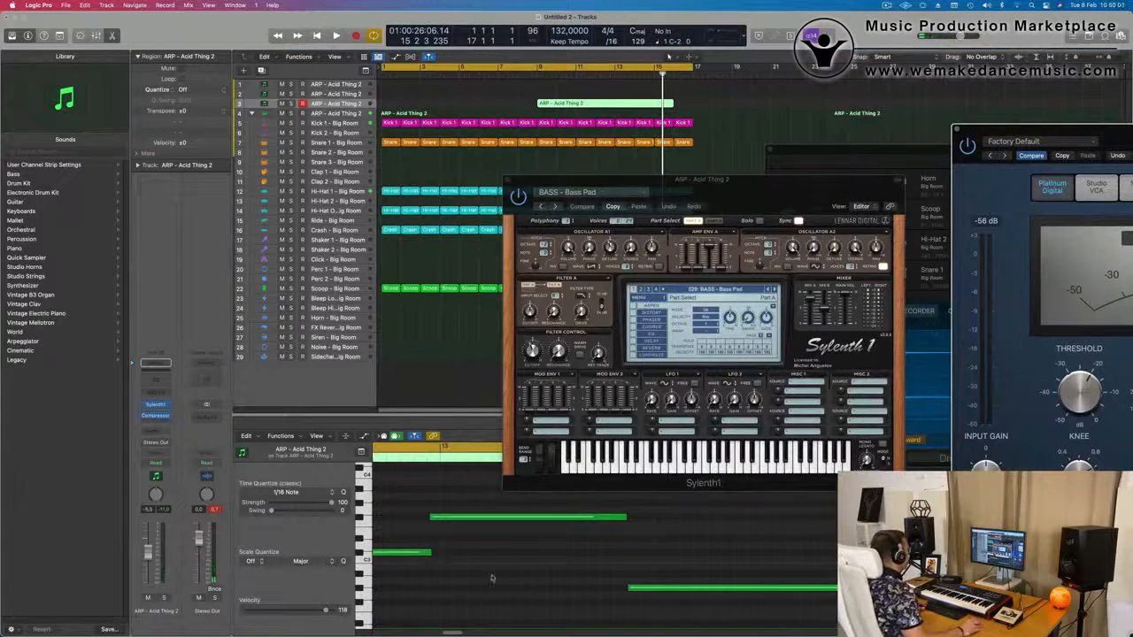
scroll(492, 578, left, 10)
key(space)
key(space)
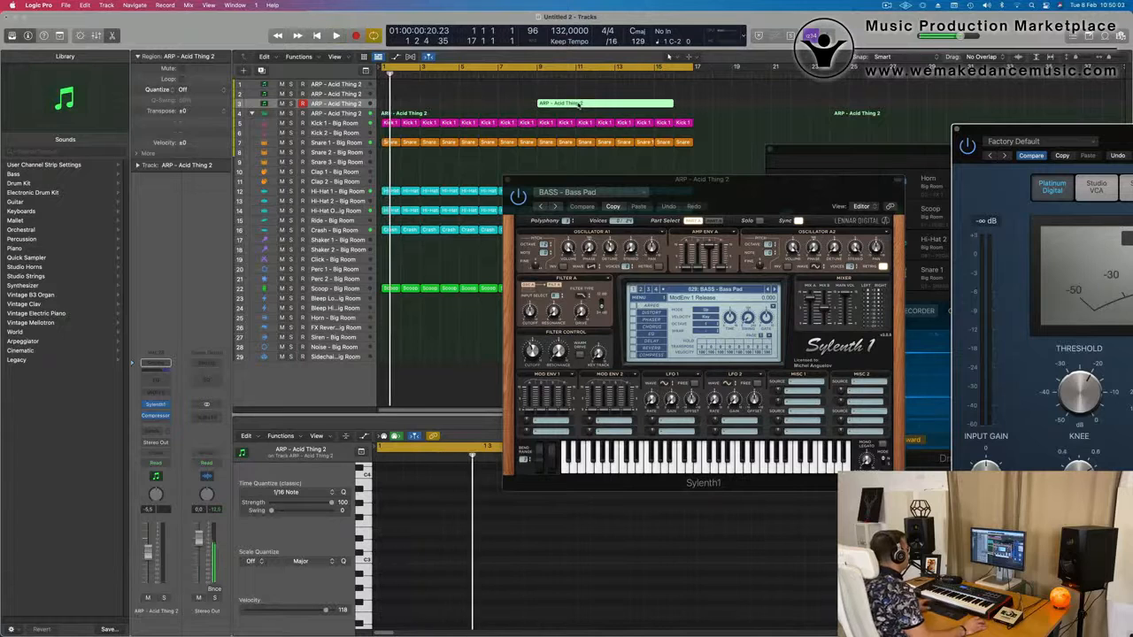
scroll(578, 104, right, 1)
double_click(574, 104)
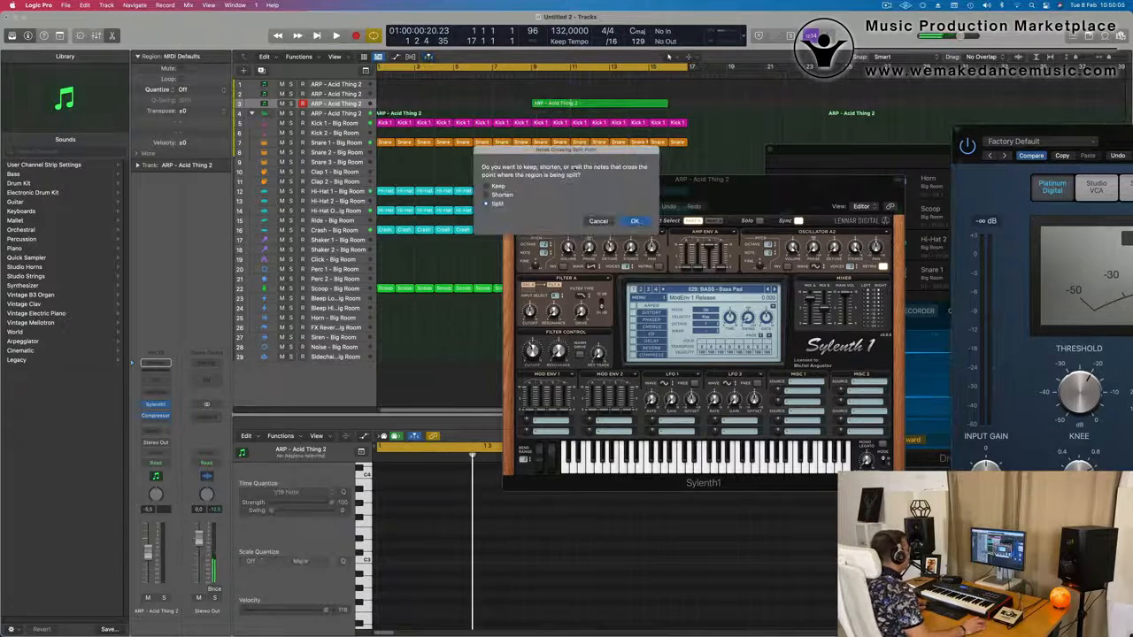
click(635, 222)
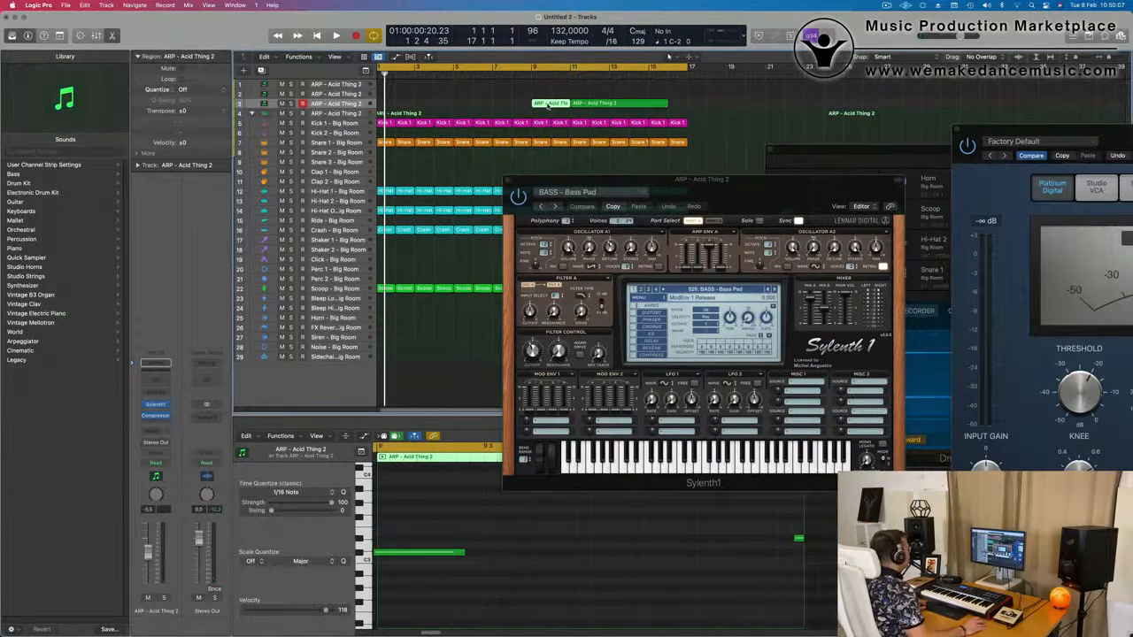
Step: Move the longer bass region to bar 1 and delete the short leftover region at bar 9
click(602, 103)
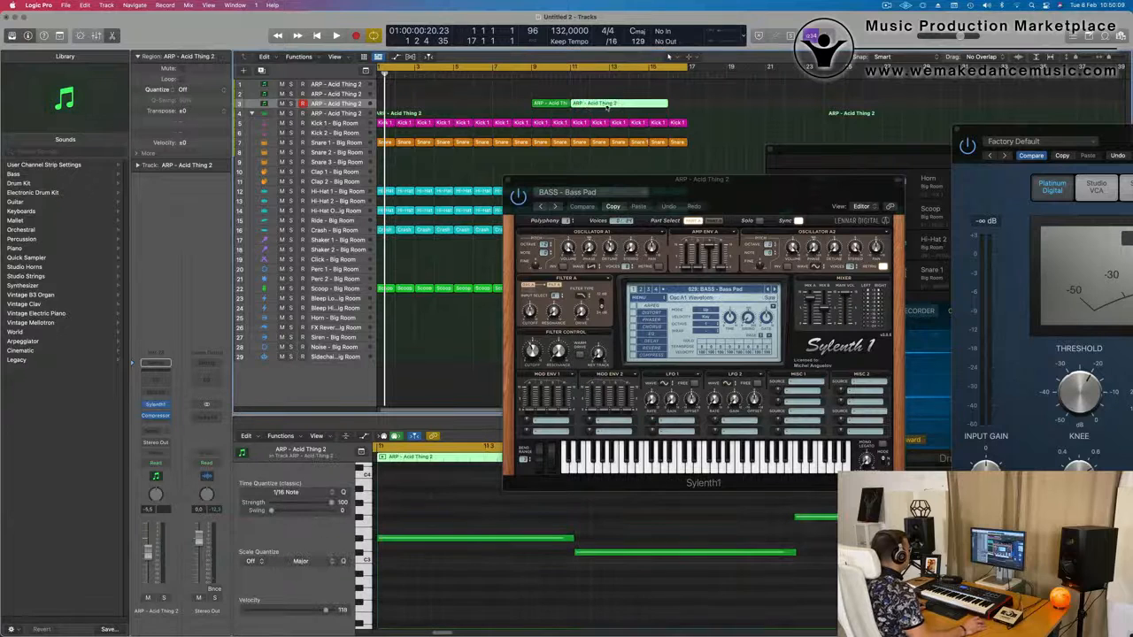
drag(609, 107, 416, 107)
key(space)
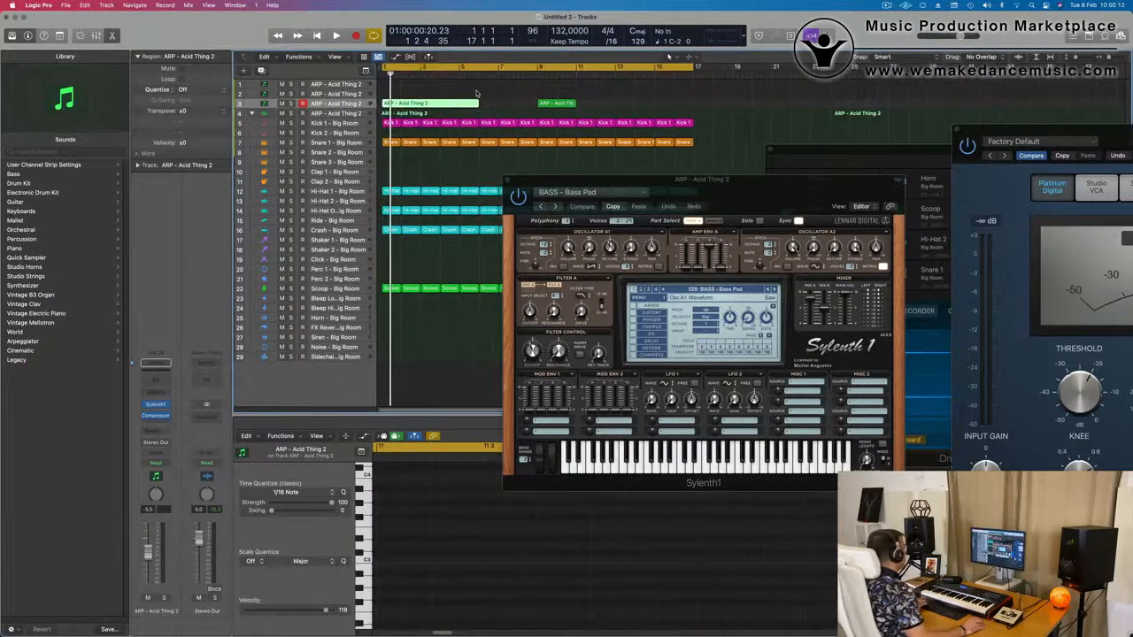
click(542, 93)
click(548, 104)
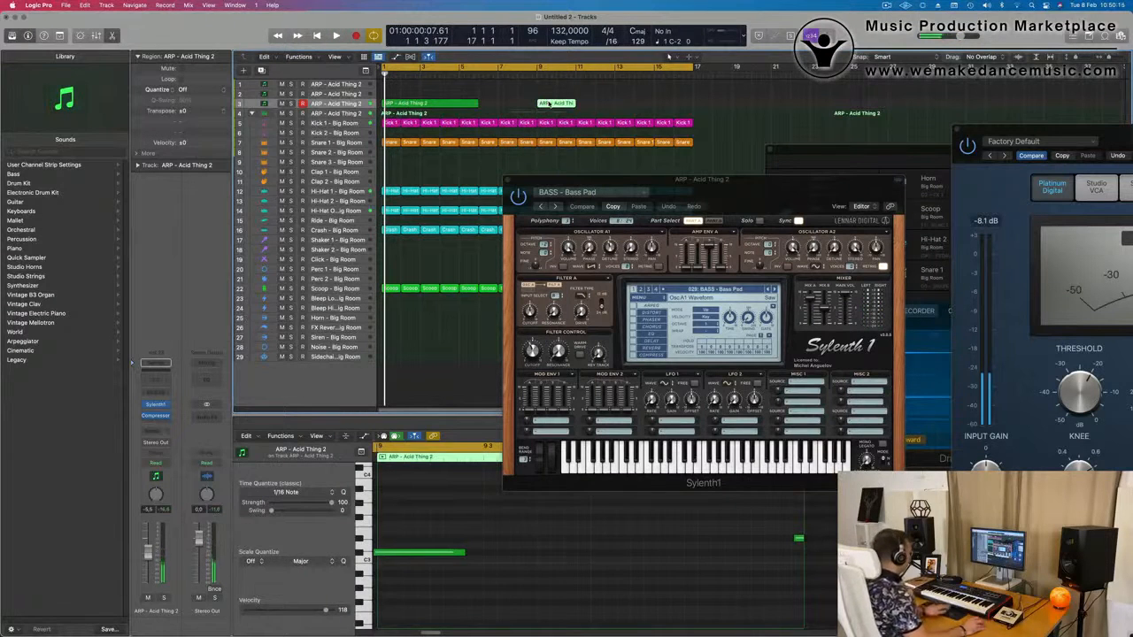
key(Delete)
click(434, 105)
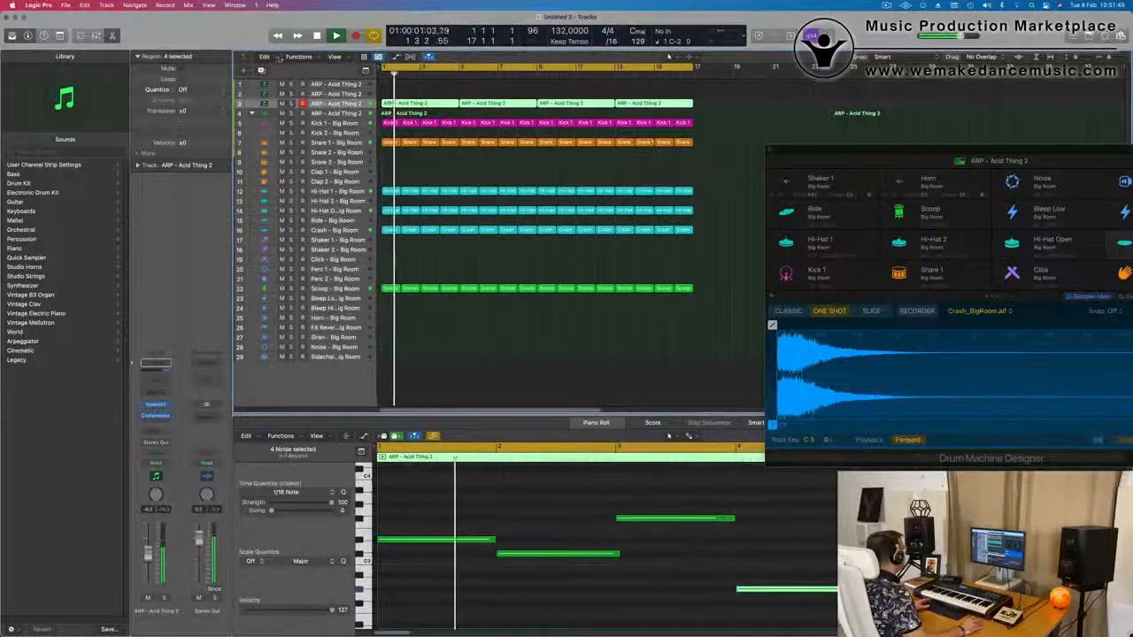
Step: Duplicate the bass track with its settings and copy its four regions onto the new track
click(261, 70)
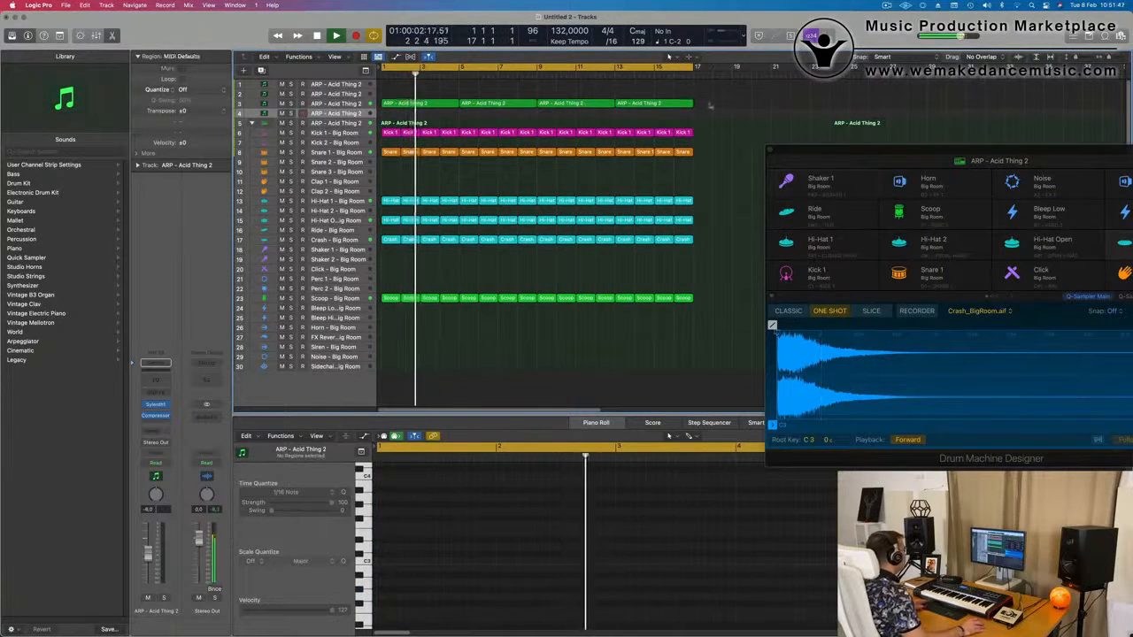
mouse_move(413, 104)
mouse_down()
mouse_move(414, 123)
mouse_move(413, 113)
mouse_up()
key(space)
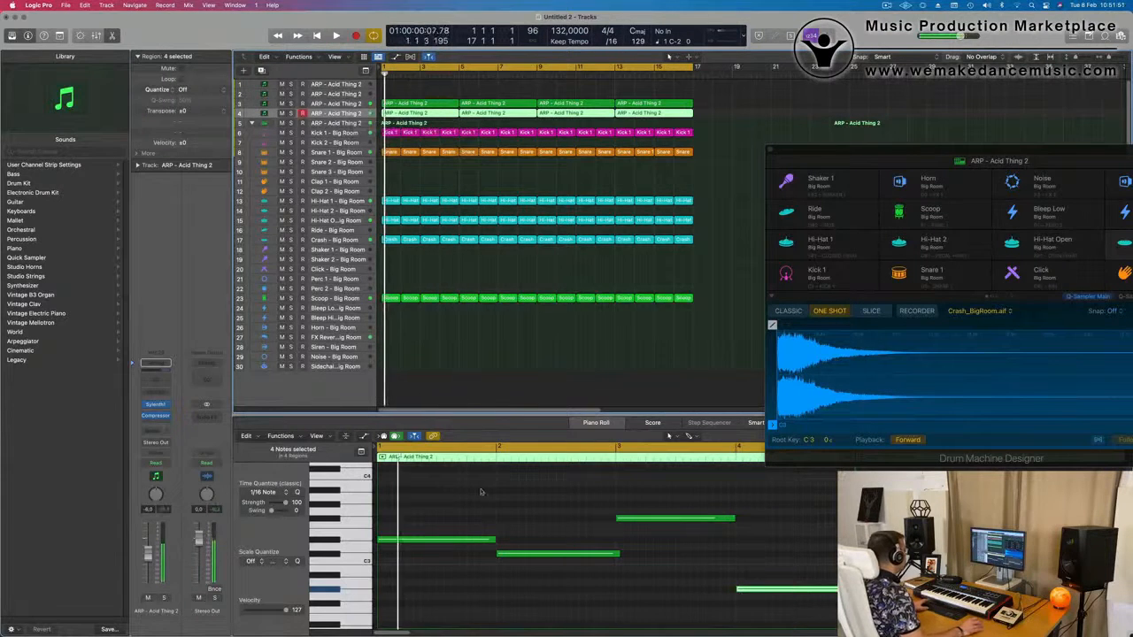
Step: Select all notes in the four copied regions and transpose them up by about an octave
scroll(478, 486, left, 5)
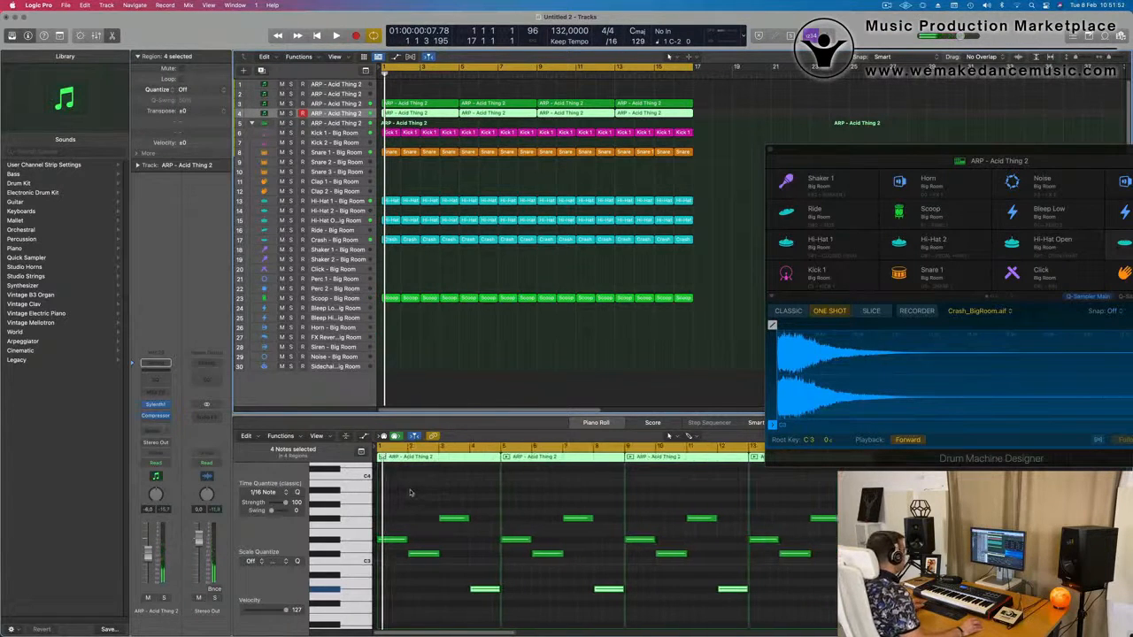
drag(404, 493, 880, 616)
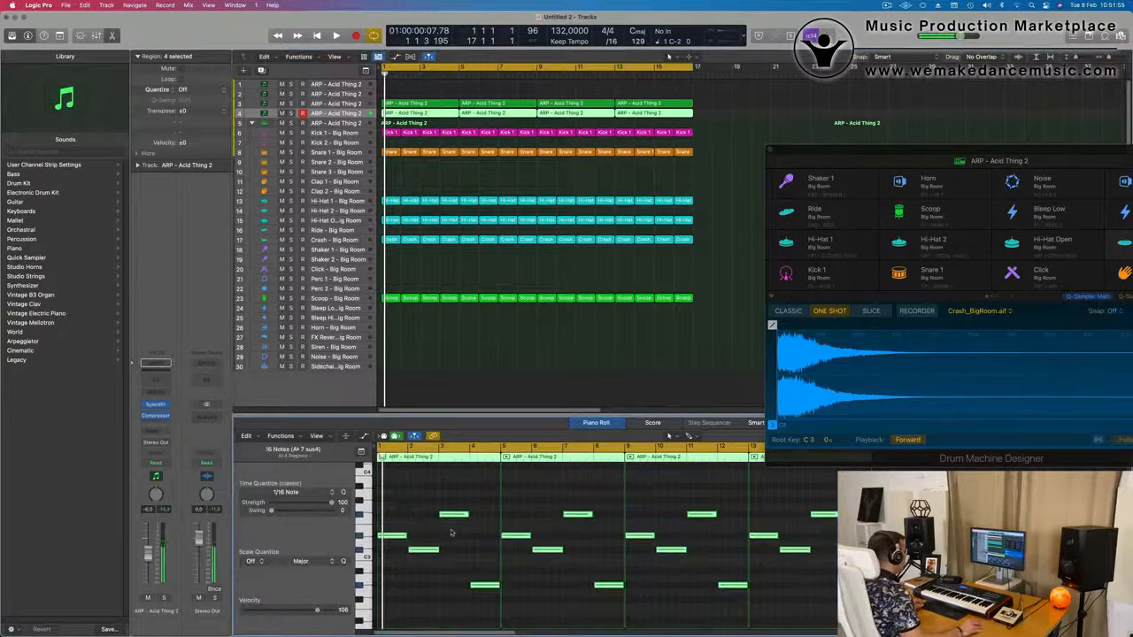
scroll(426, 547, up, 3)
scroll(424, 547, down, 3)
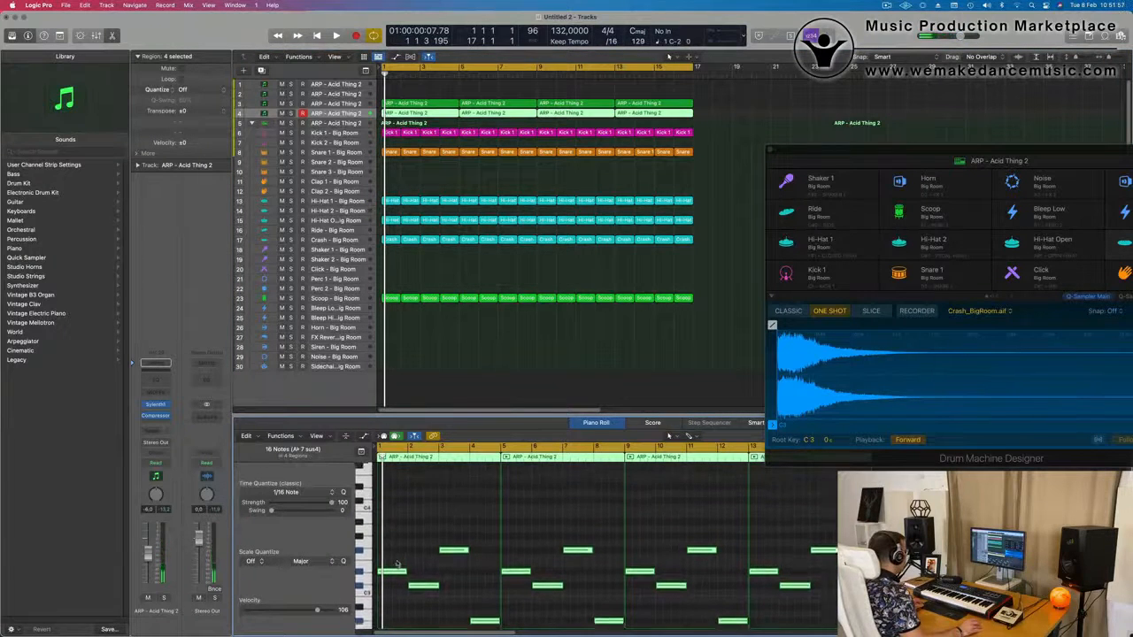
drag(394, 579, 396, 499)
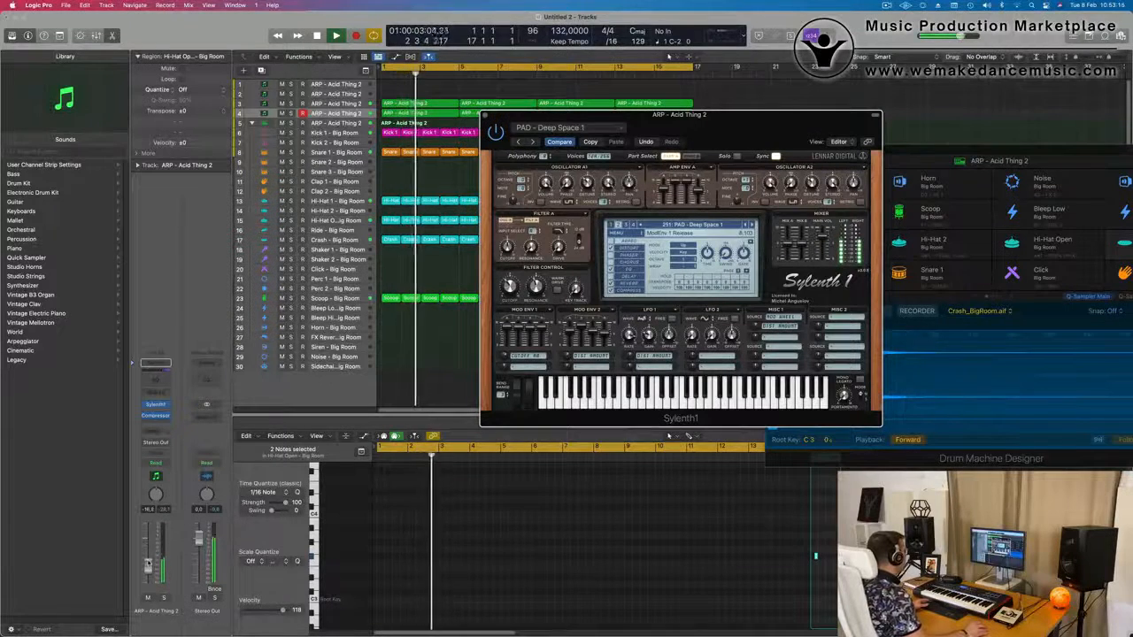
Step: Raise the Deep Space 1 pad track's volume to about -10.2 dB and adjust Sylenth1's Mod Env 2 attack during playback
drag(149, 565, 149, 562)
key(Return)
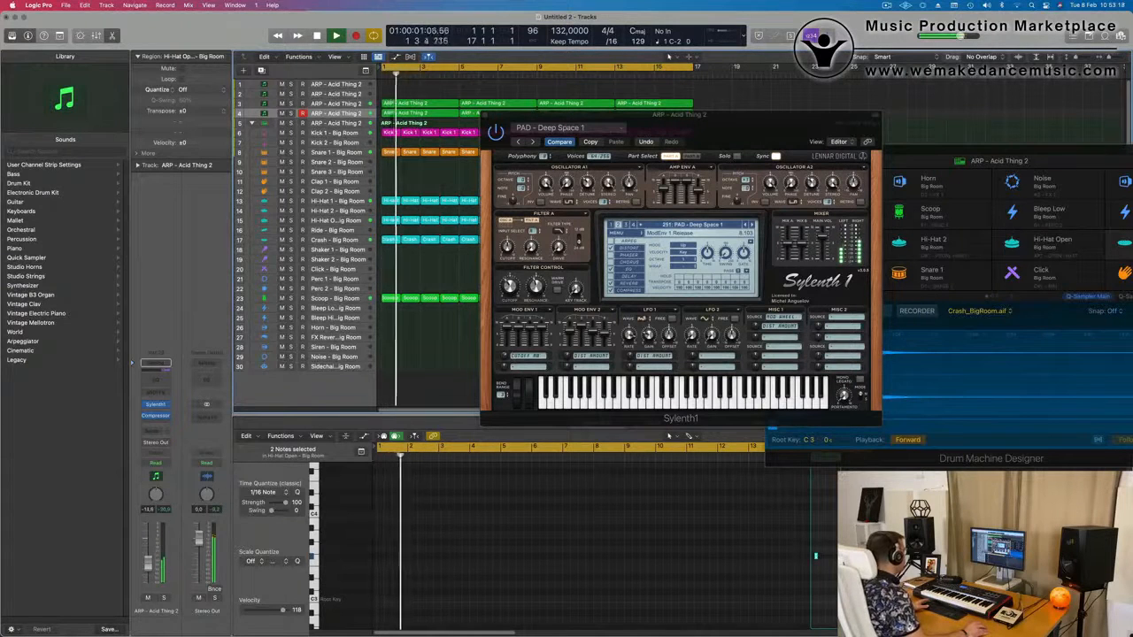
key(Return)
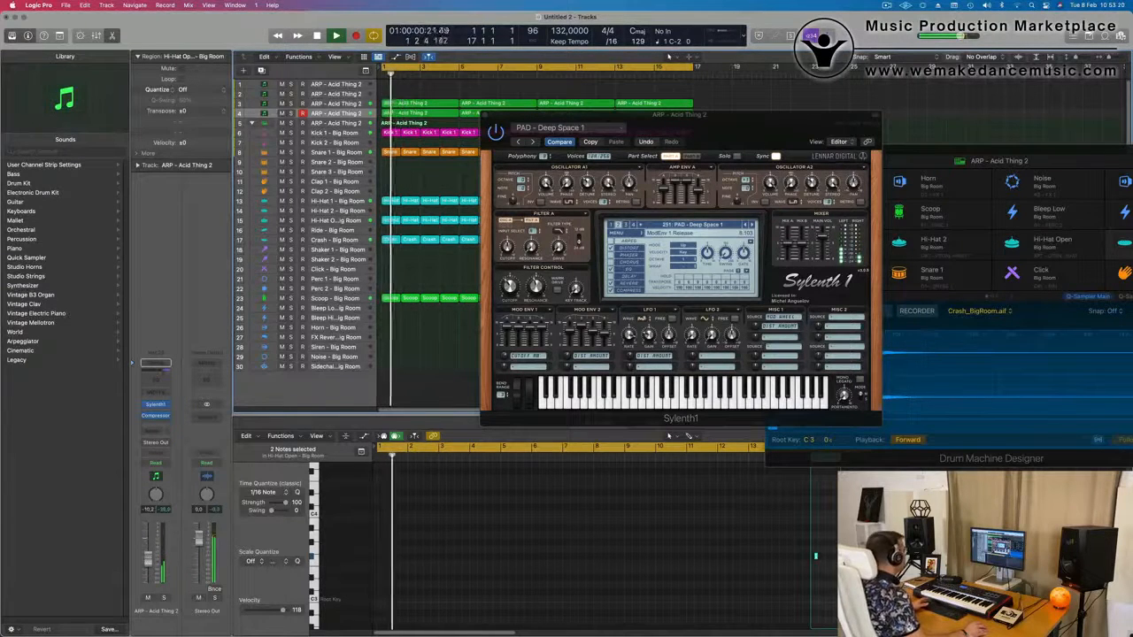
key(space)
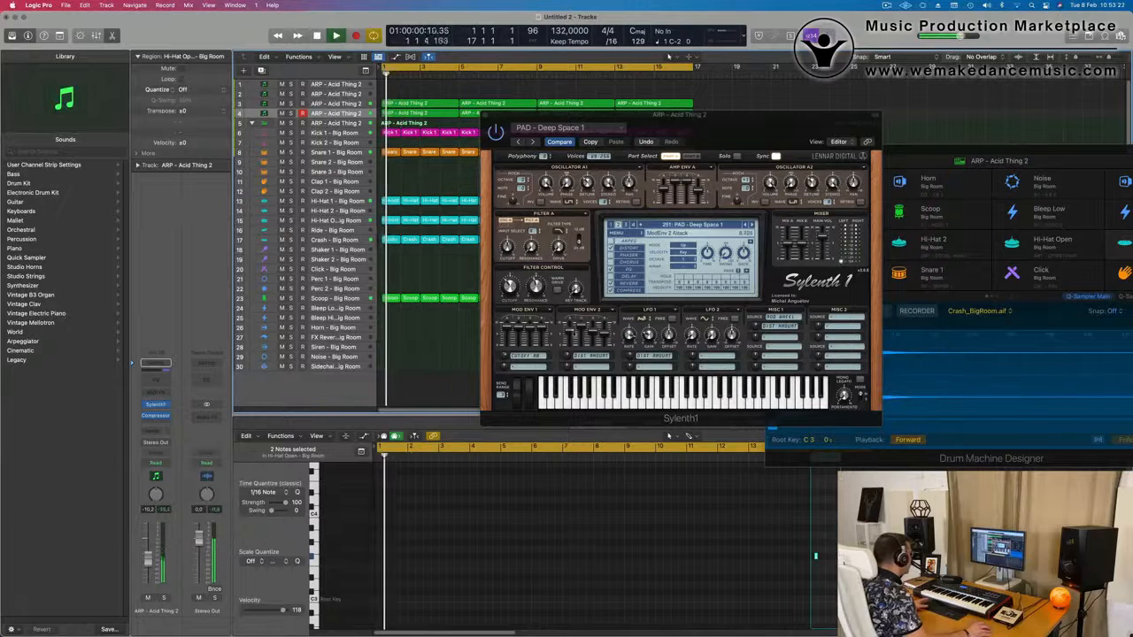
click(571, 338)
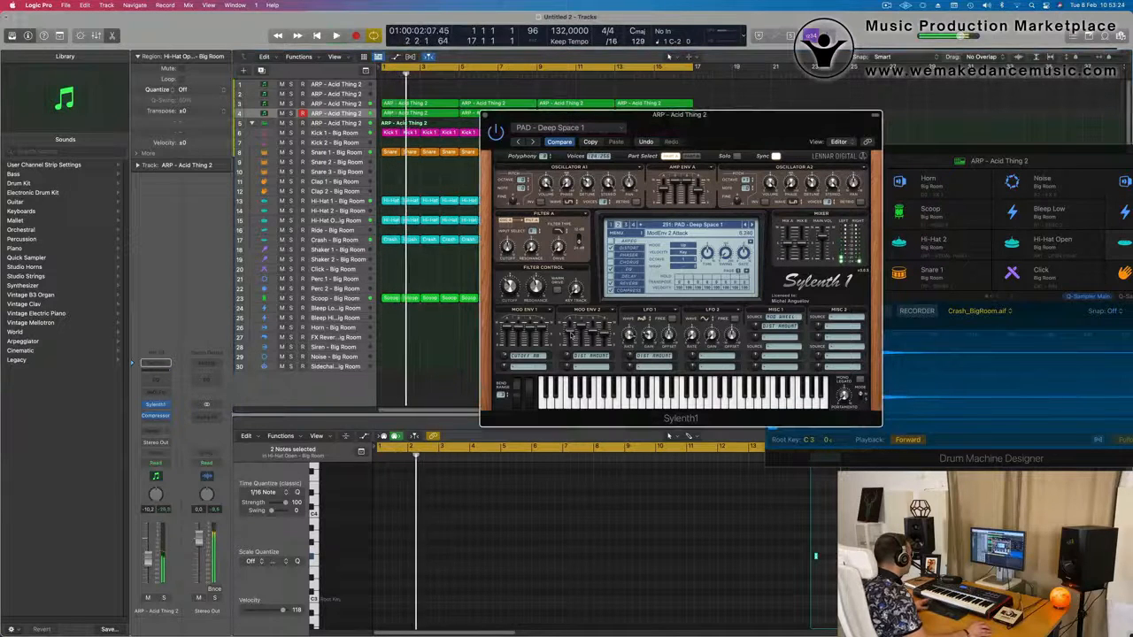
Step: Replay the loop from the start and audition the Deep Space 1 pad, also soloed, while adjusting its Sylenth1 envelope attack and Oscillator A1 pitch settings
key(Return)
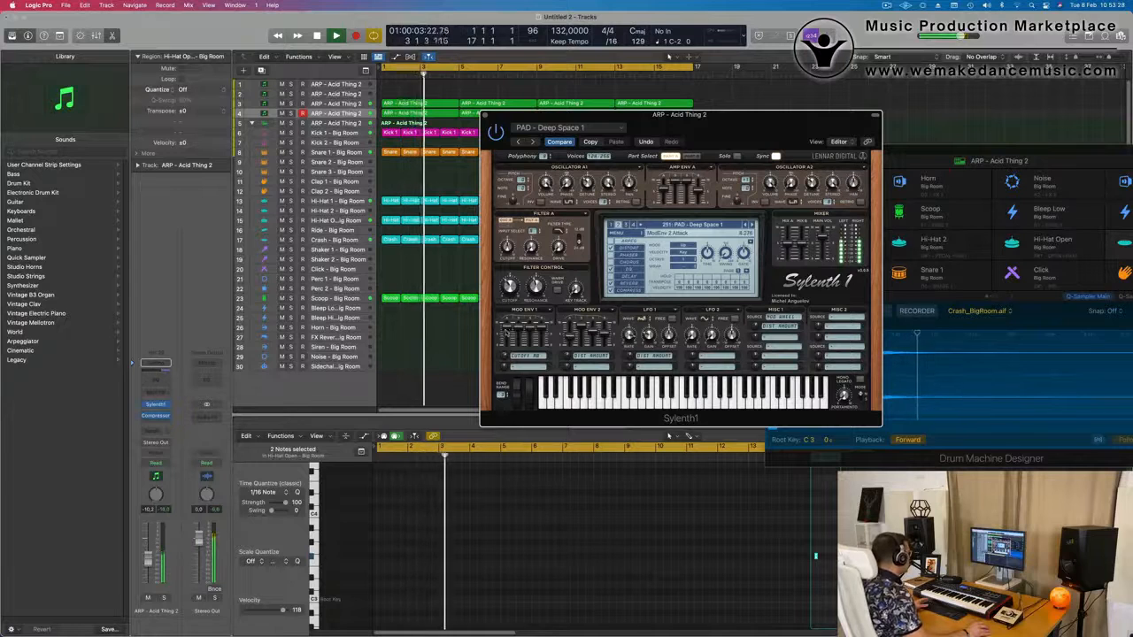
key(Return)
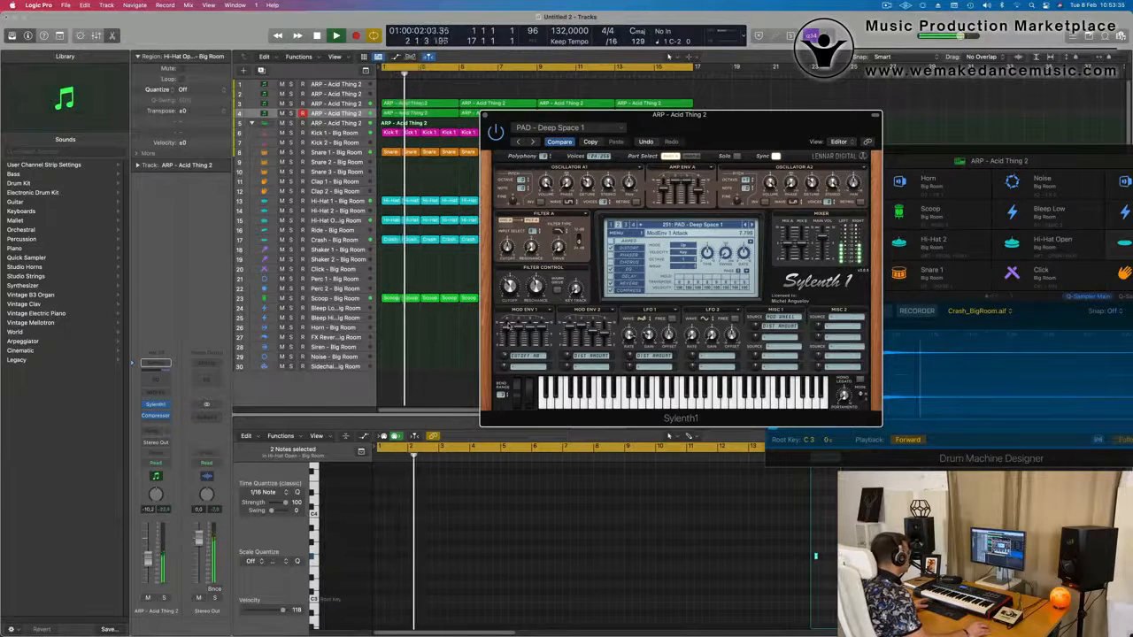
mouse_move(750, 124)
mouse_down()
mouse_move(588, 141)
mouse_move(743, 108)
mouse_up()
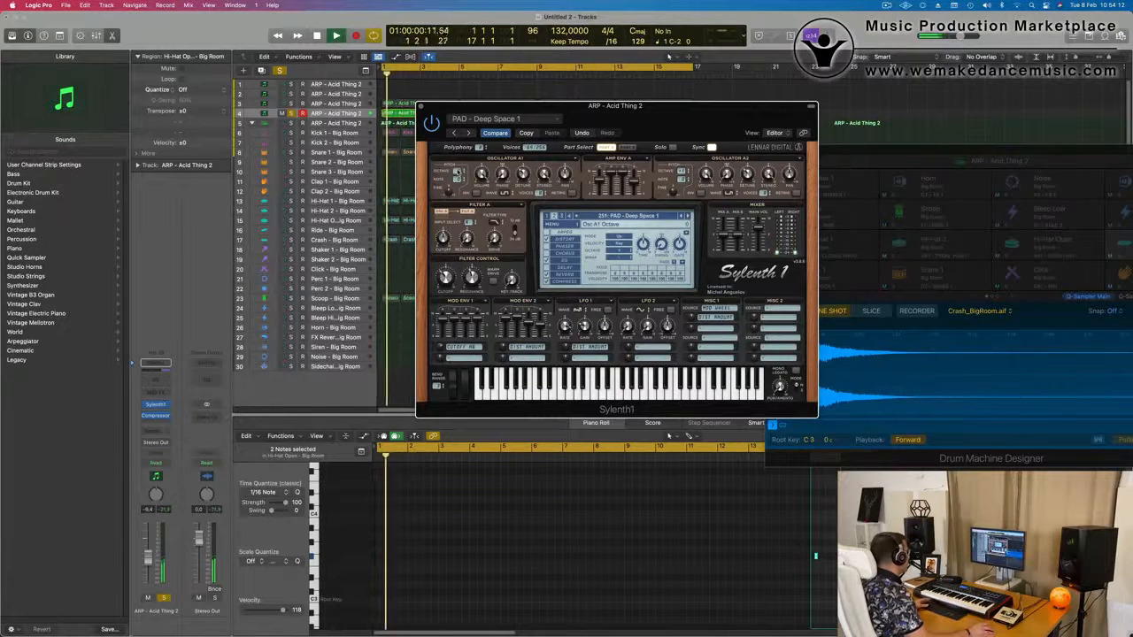
drag(646, 120, 708, 120)
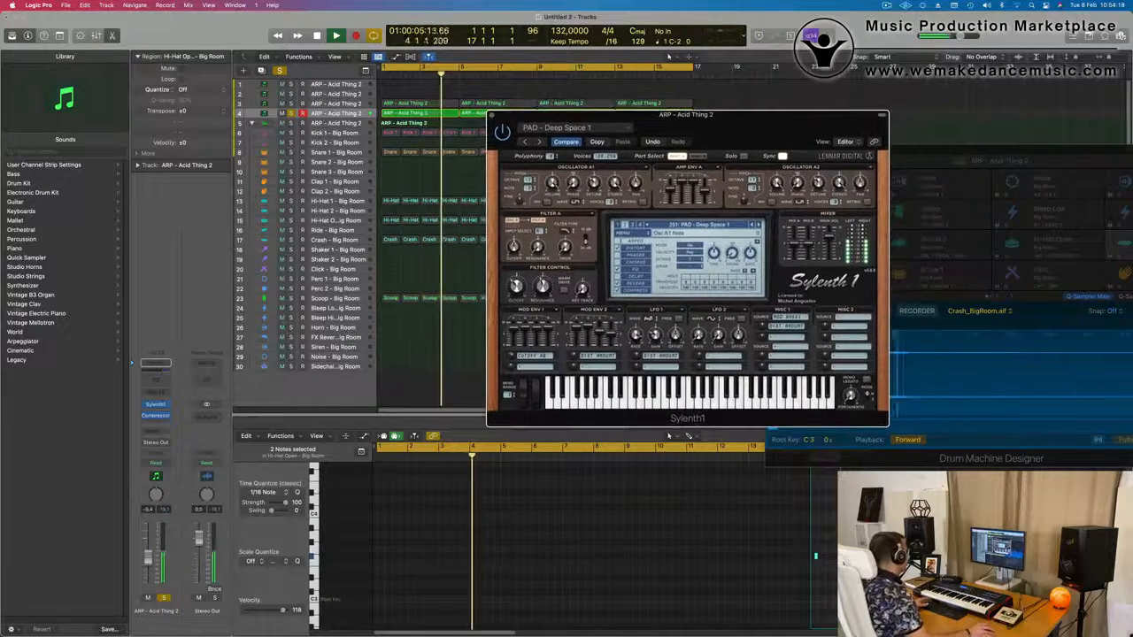
Step: Take the pad track out of solo, play the full mix, and close its Sylenth1 window
click(165, 600)
key(space)
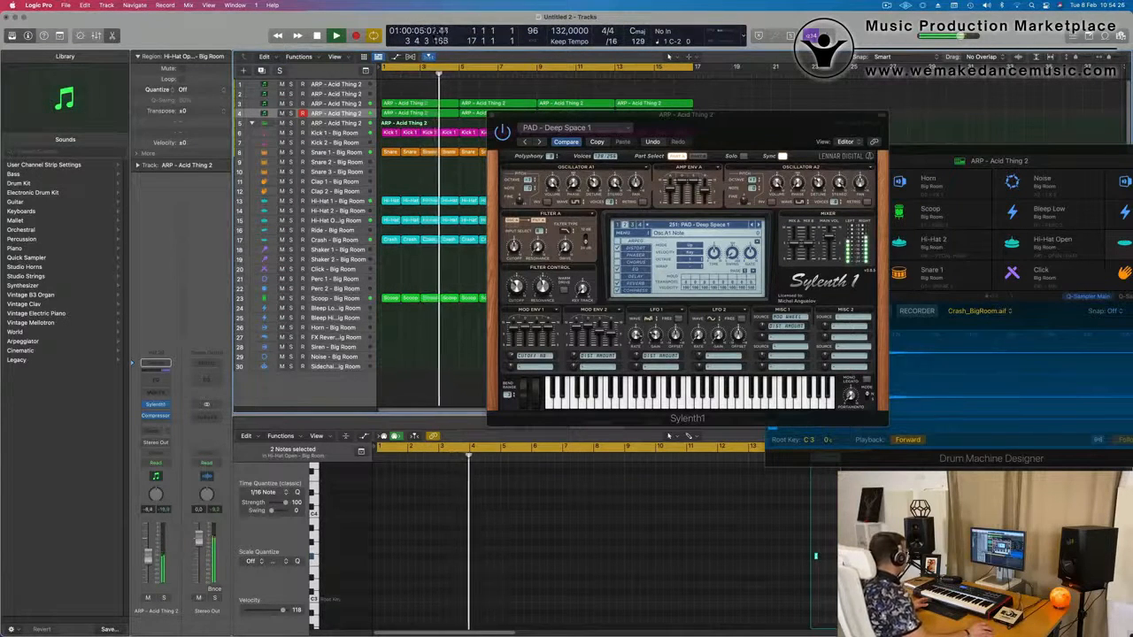
drag(493, 115, 325, 244)
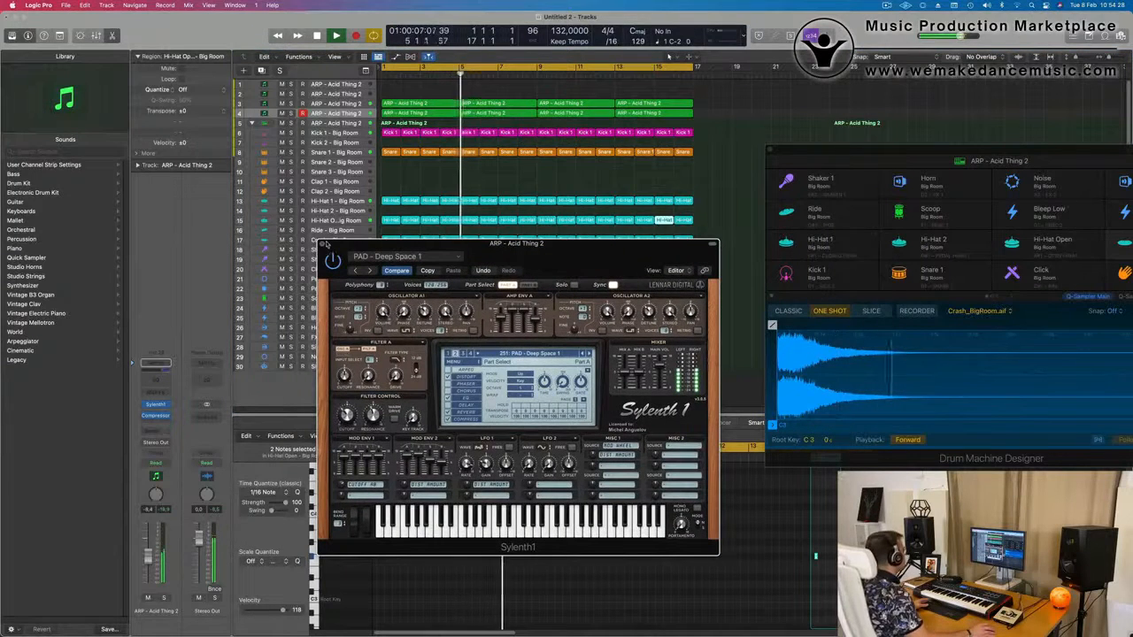
click(324, 244)
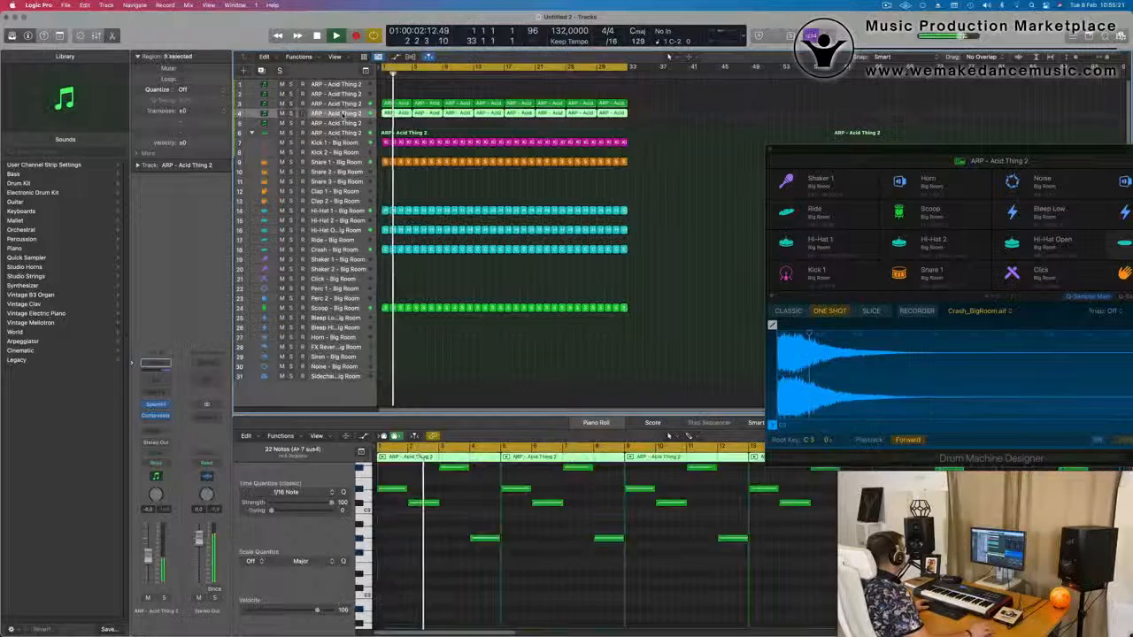
Step: Add a Bus 5 send to the pad track and insert a stereo SilverVerb on the resulting aux channel
click(155, 431)
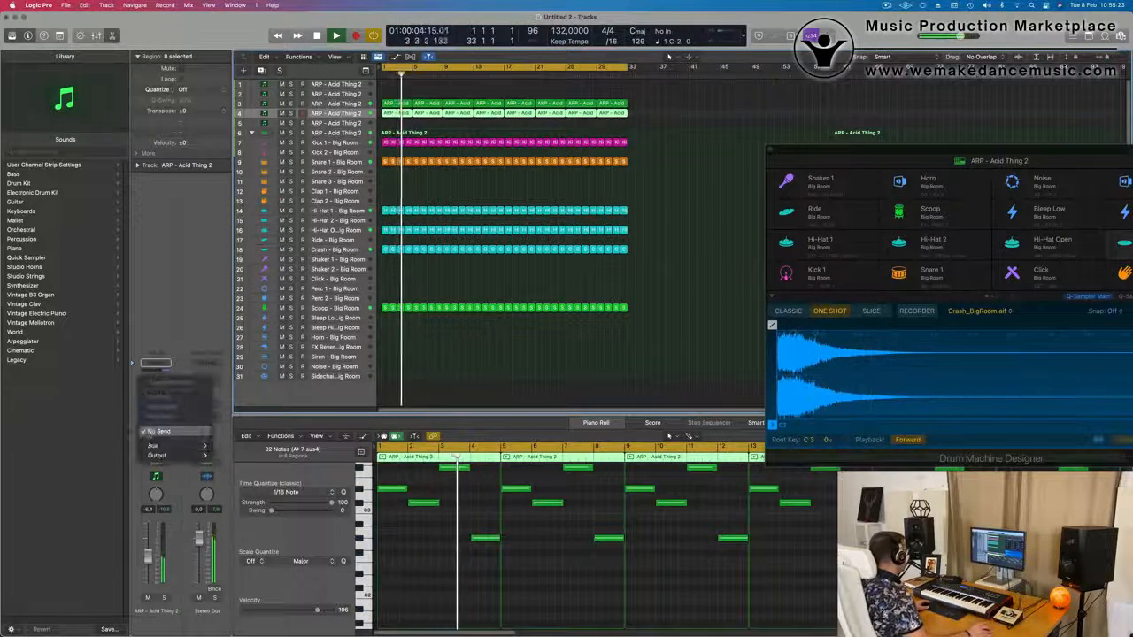
mouse_move(154, 445)
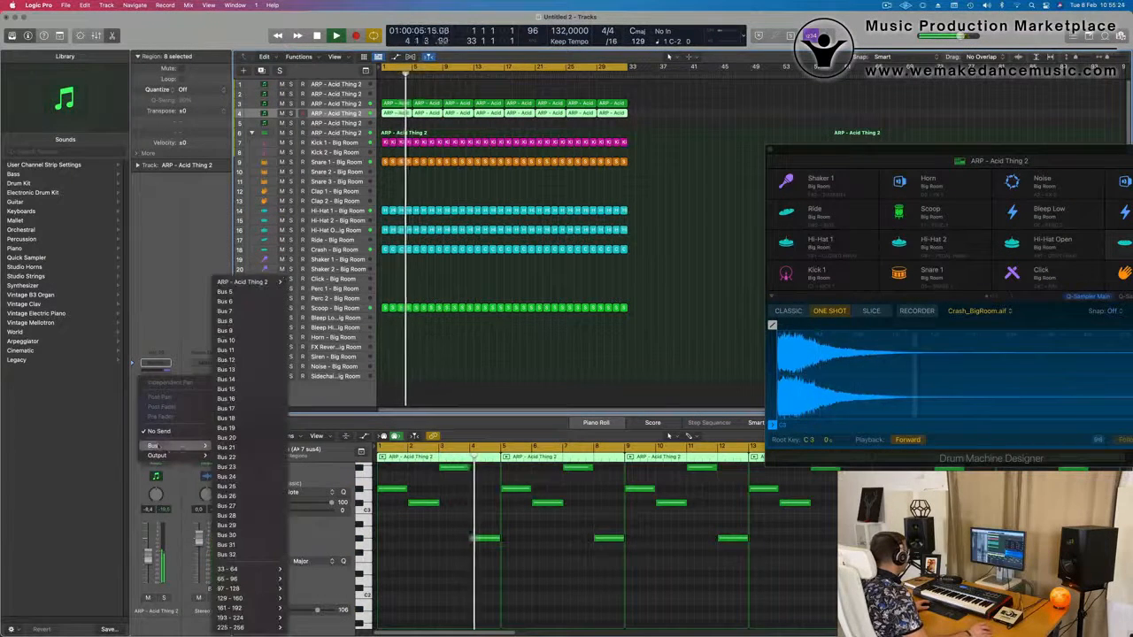
click(240, 295)
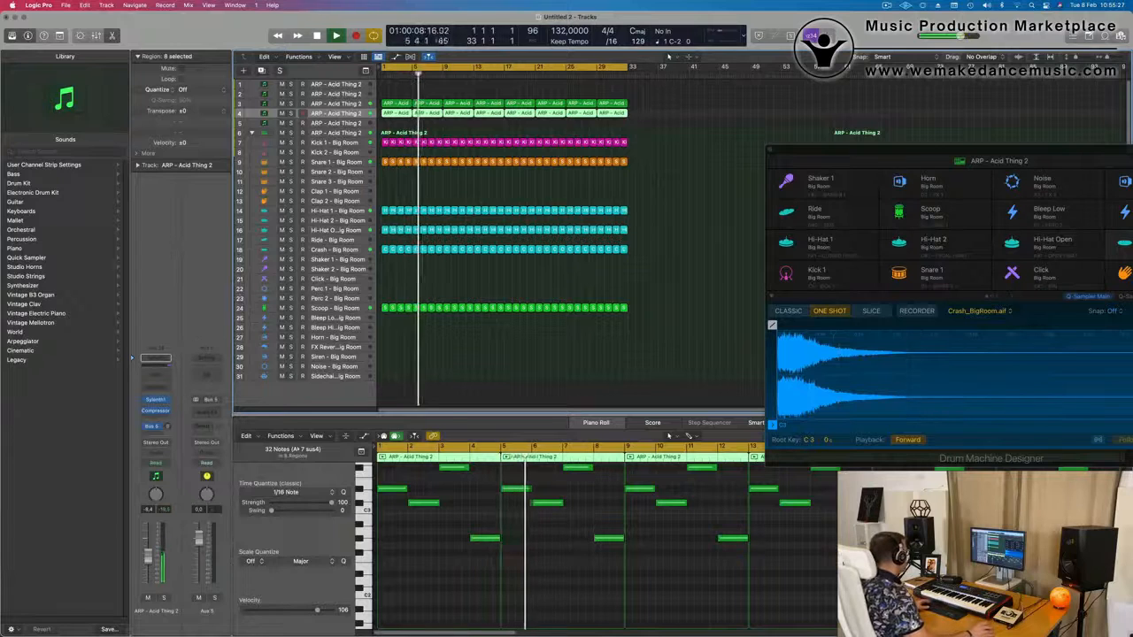
click(206, 393)
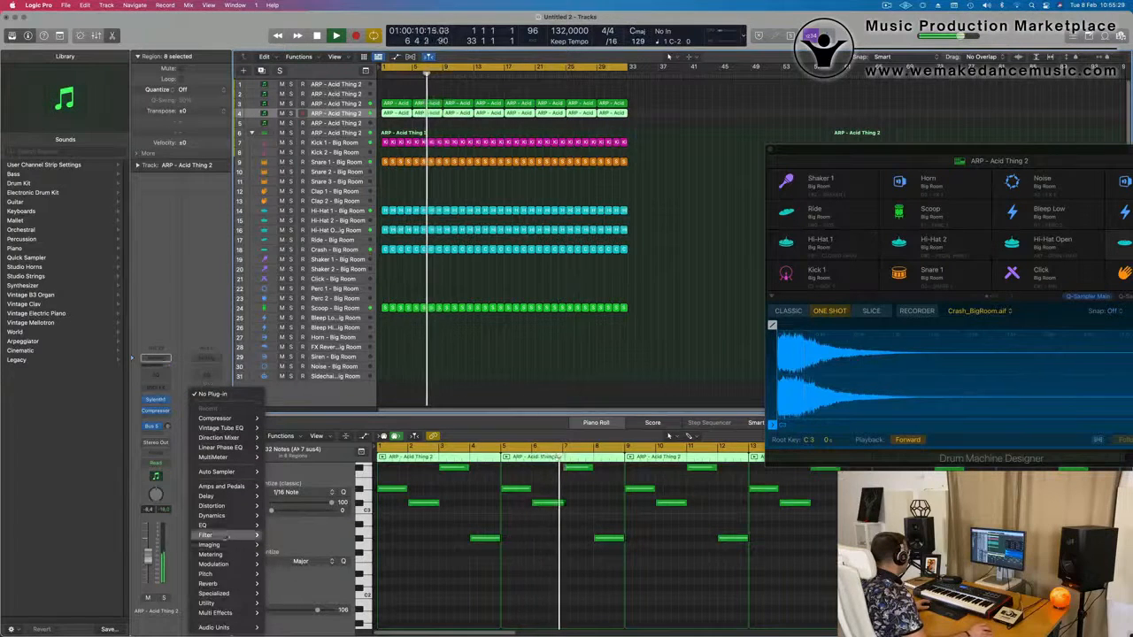
mouse_move(211, 584)
mouse_move(300, 604)
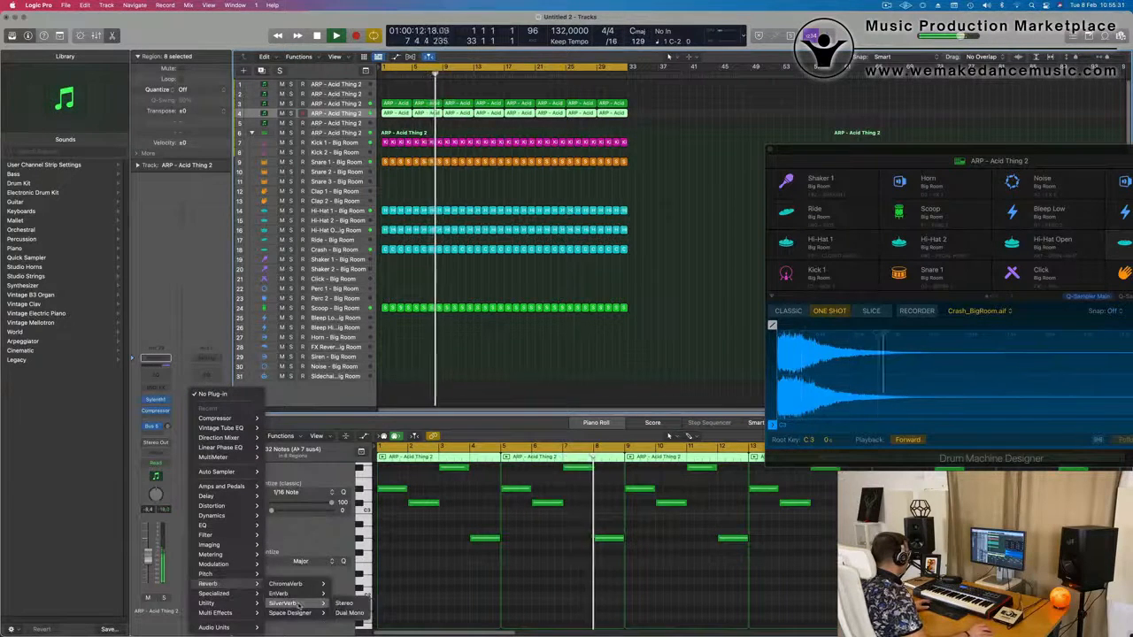
click(344, 603)
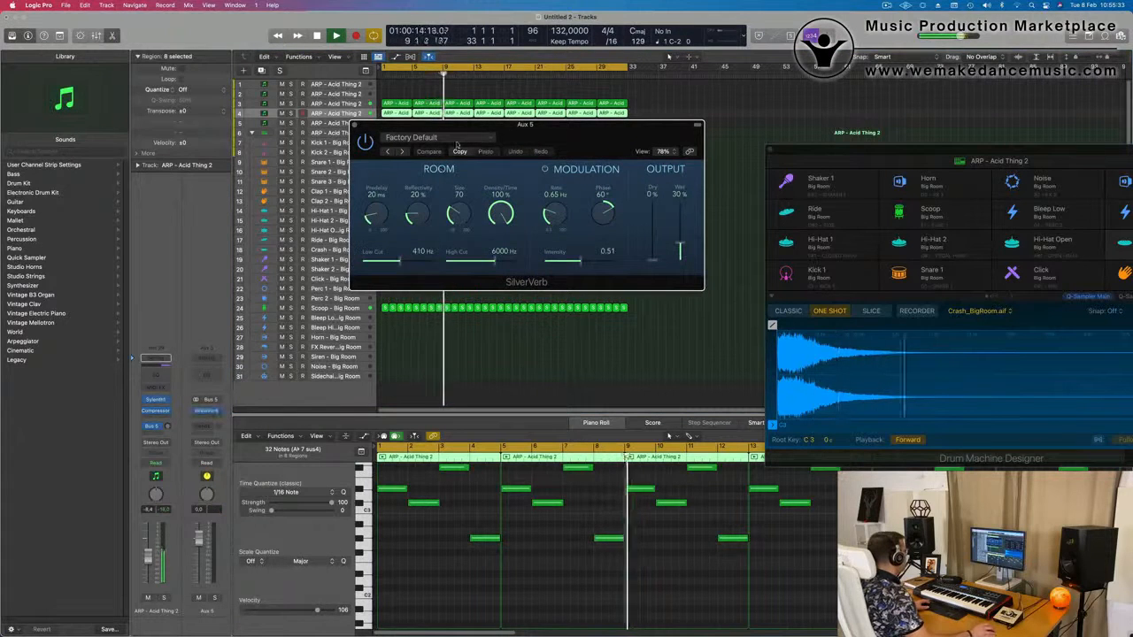
Step: Load SilverVerb's grandiose preset, fine-tune its wet level, and close the plug-in window
click(457, 139)
click(465, 322)
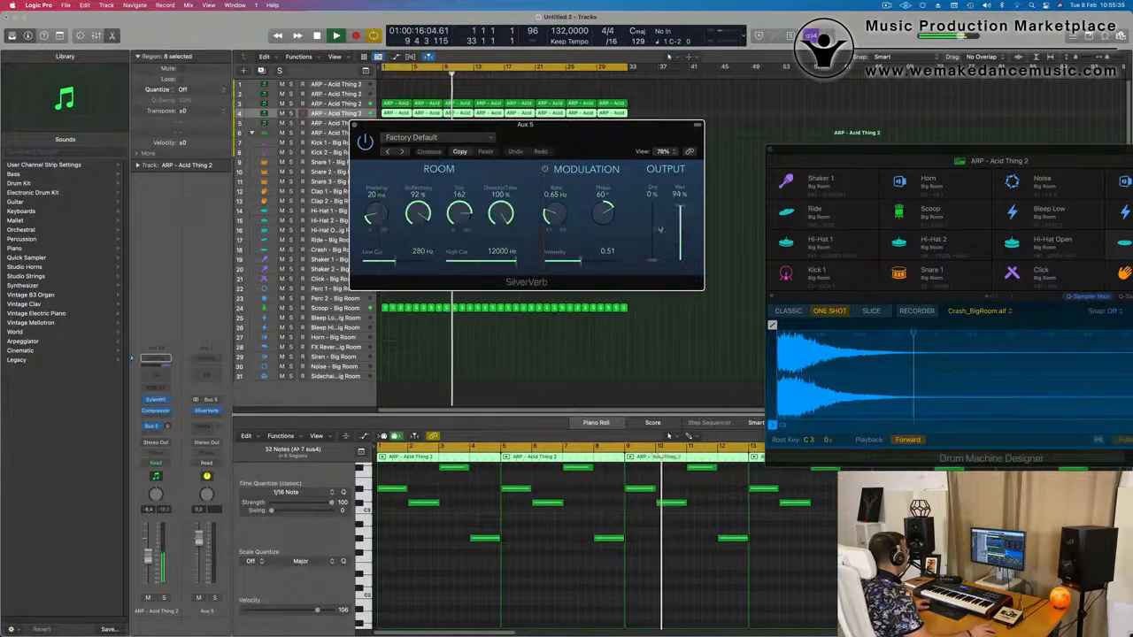
drag(680, 206, 680, 200)
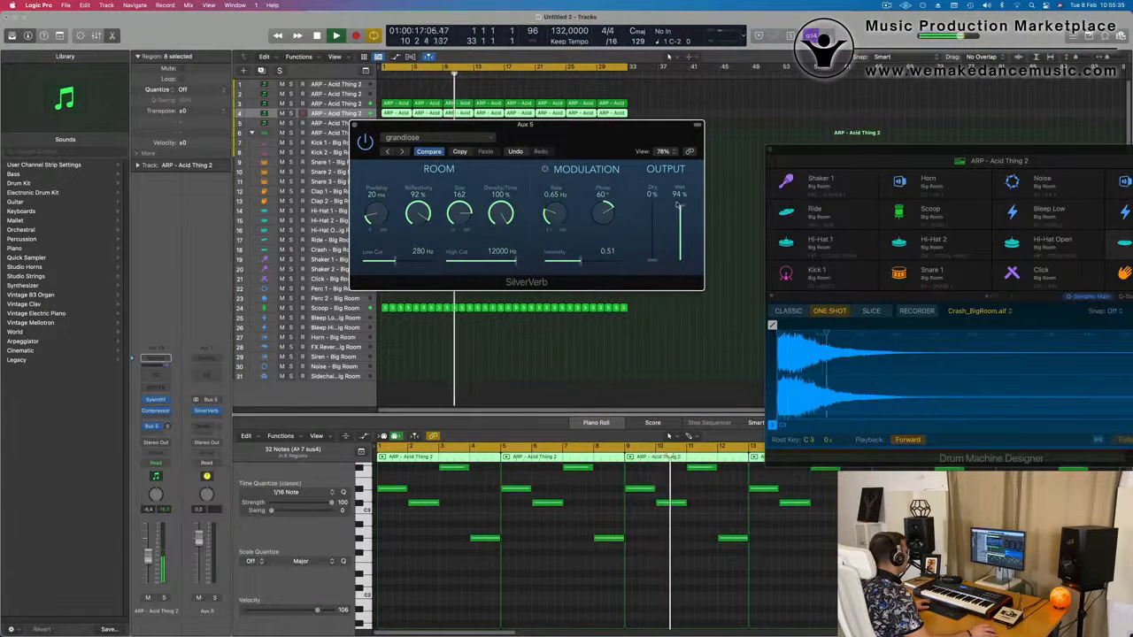
click(356, 126)
Step: Raise the pad track's Bus 5 send to about -10.8 dB during playback and deselect its regions
key(Return)
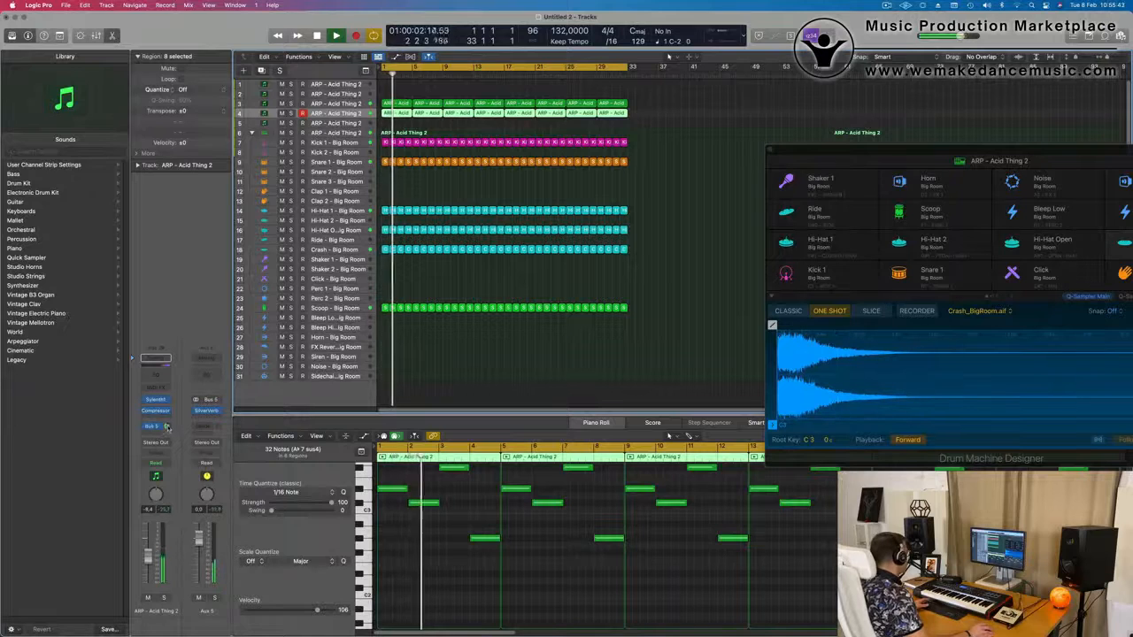
drag(169, 428, 169, 430)
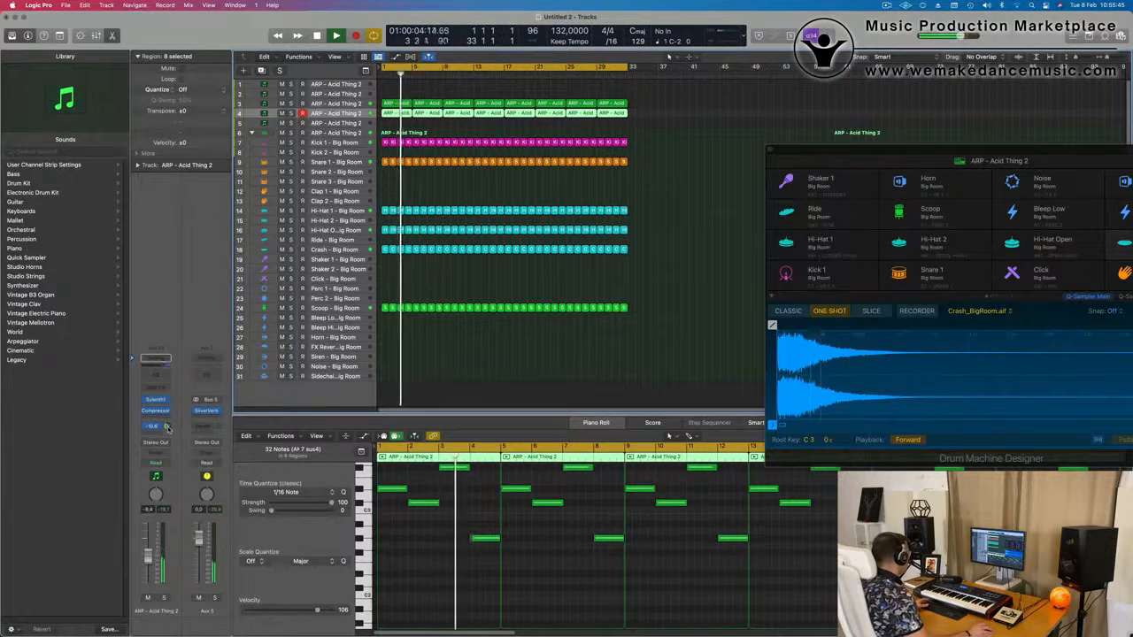
click(501, 399)
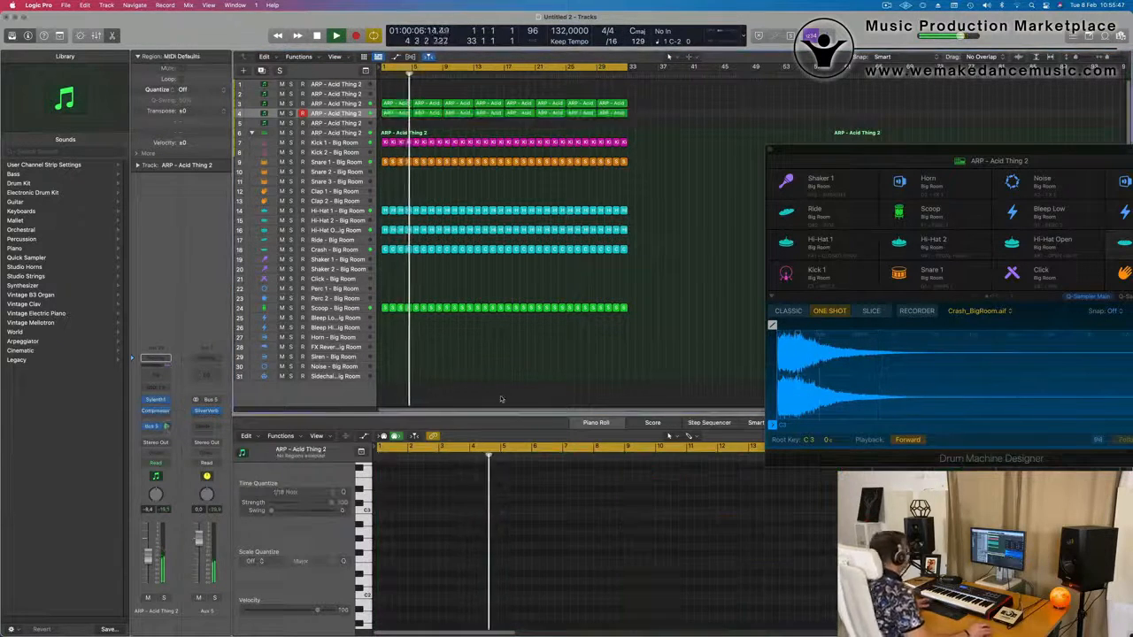
Step: Open Sylenth1 on the empty track 5 and record a four-note phrase with the Moog Bass preset at bar 21
click(349, 104)
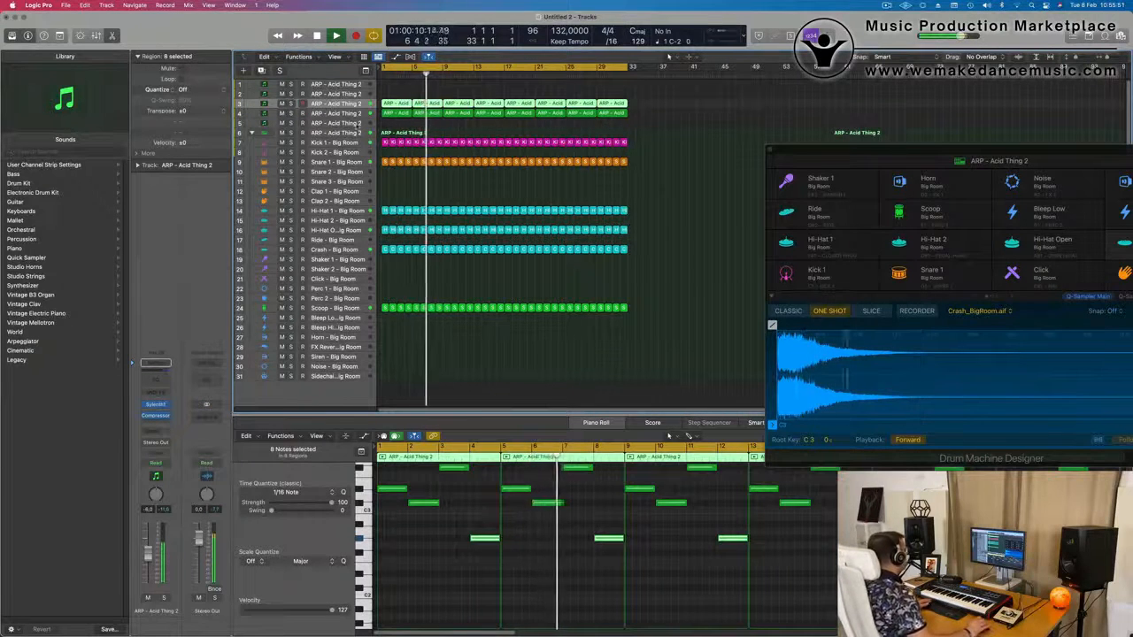
click(352, 124)
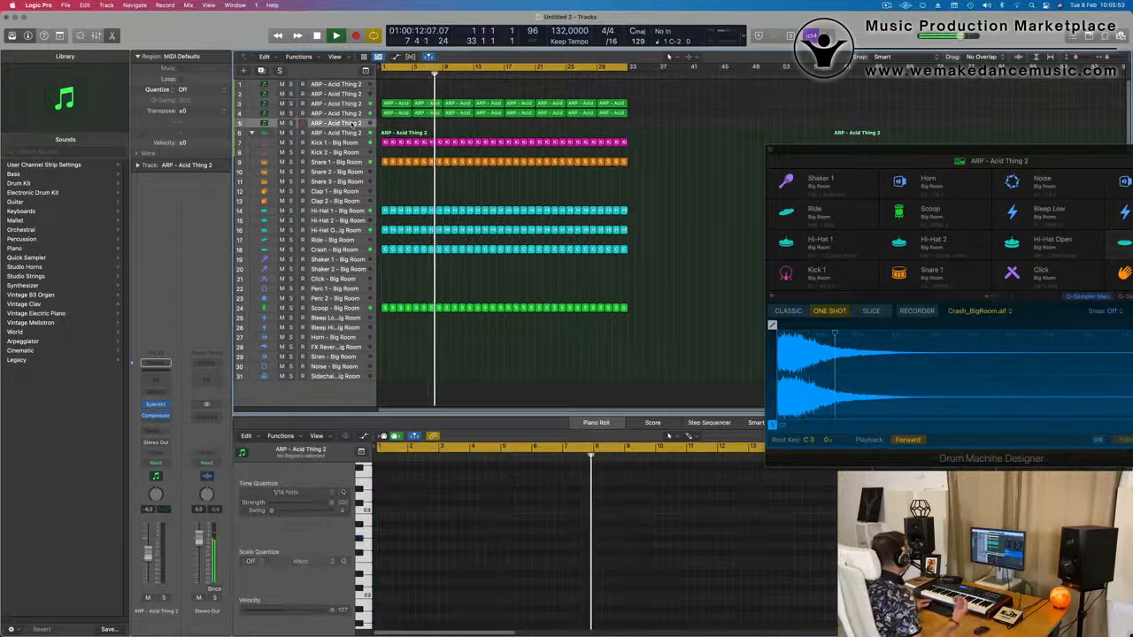
click(157, 406)
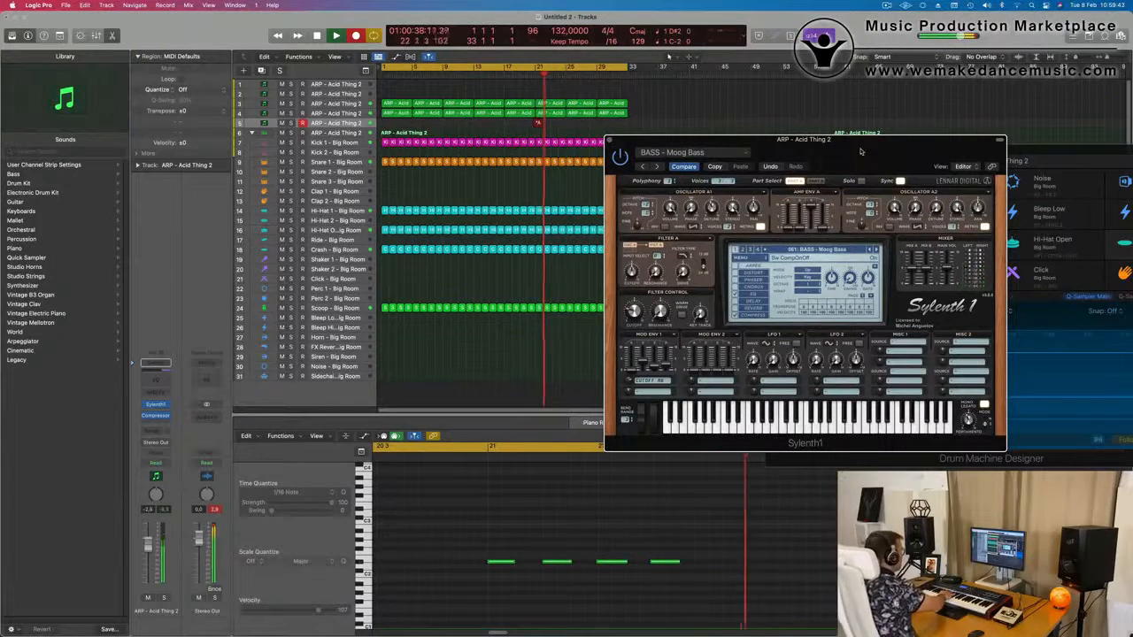
key(space)
key(space)
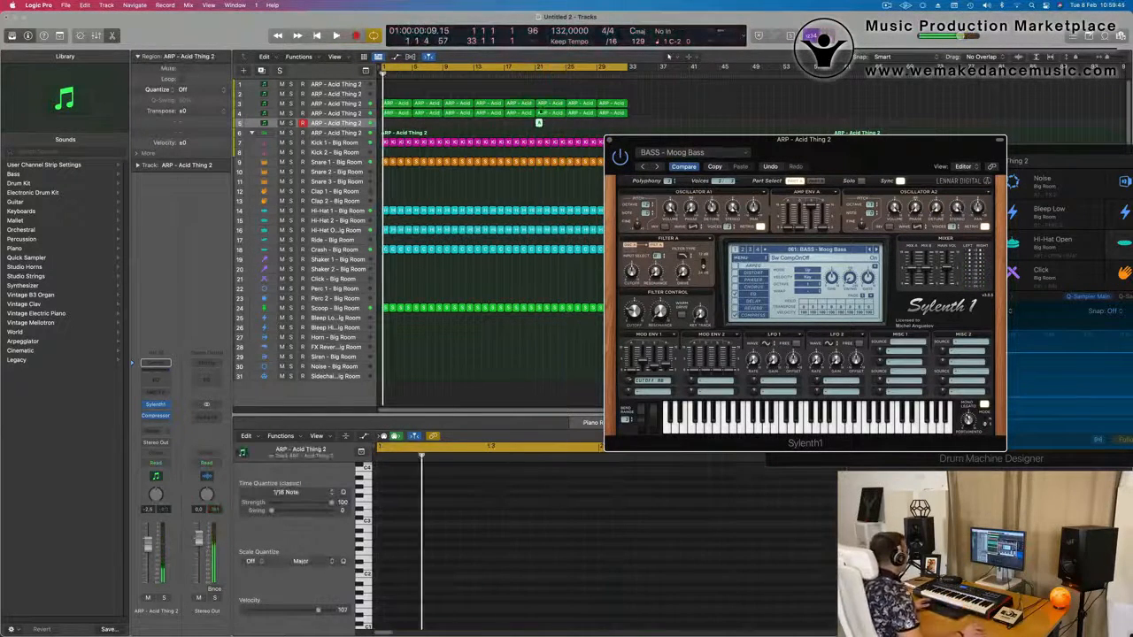
Step: Move the recorded bass region to bar 1, select all four of its notes, and play it back
drag(538, 123, 384, 124)
click(468, 584)
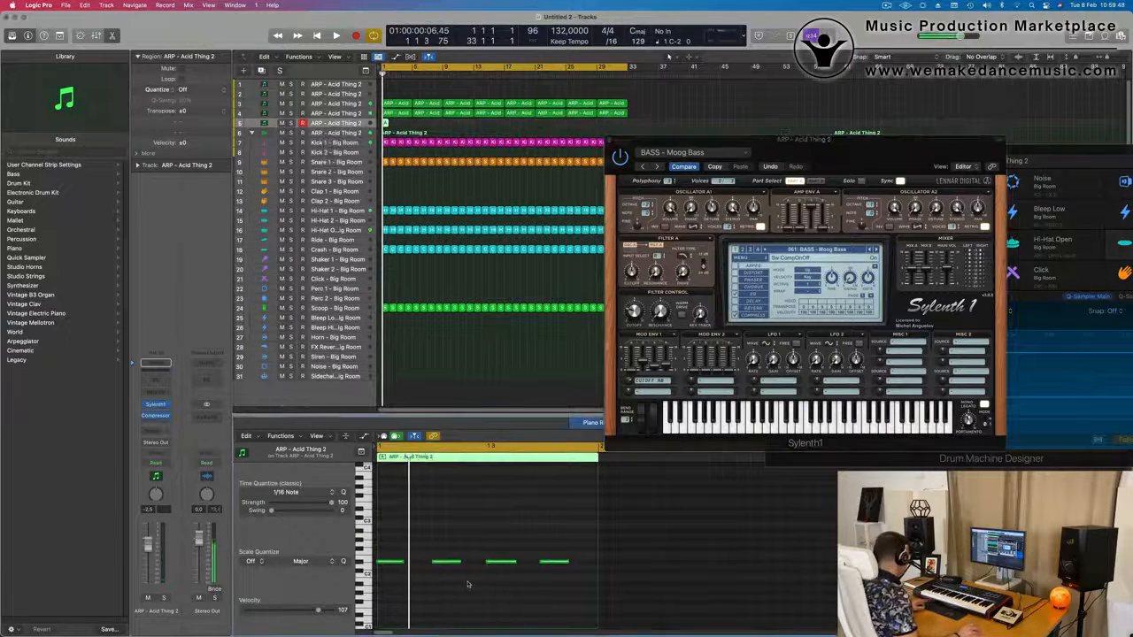
key(super+a)
key(space)
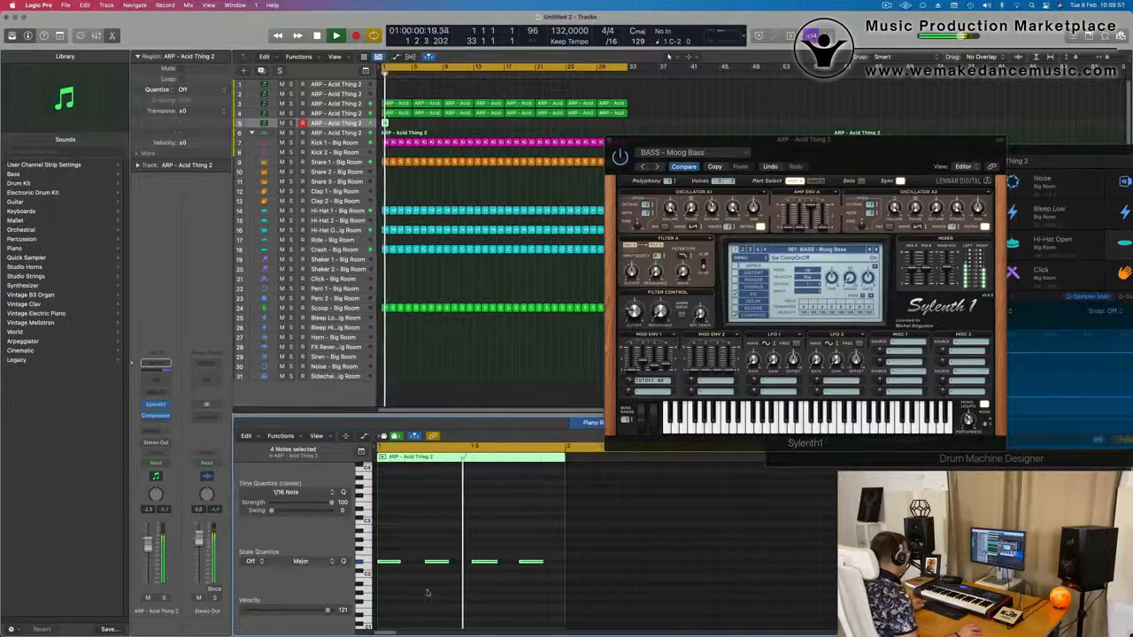
Step: Select the short bass region at bar 1 and repeat it every two bars along track 5 to fill the 32-bar loop
drag(831, 141, 772, 220)
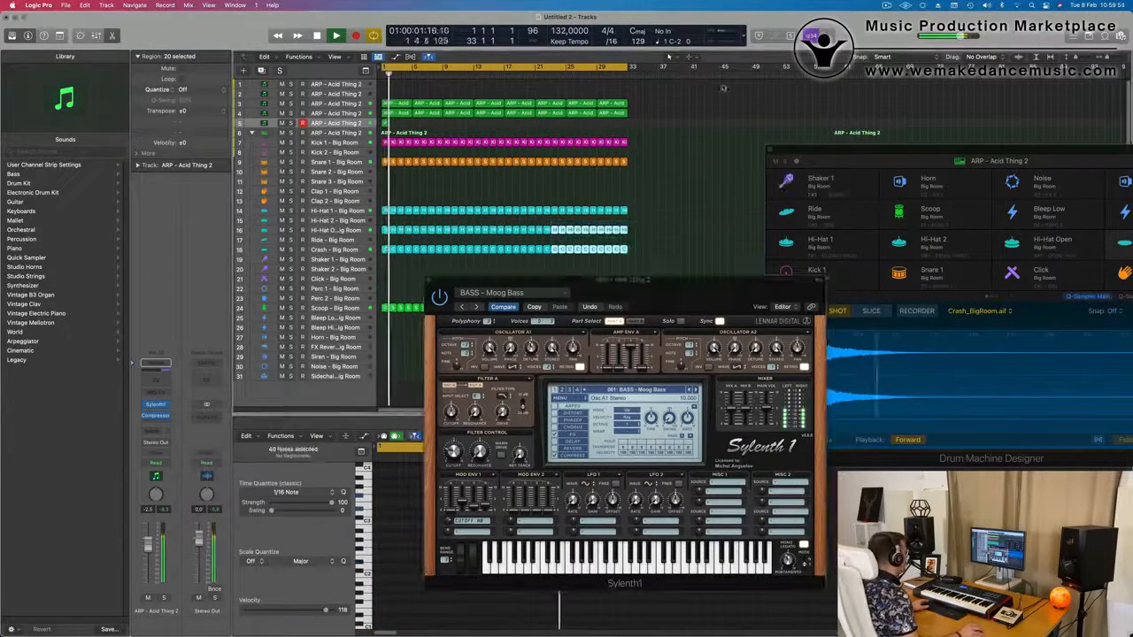
click(724, 87)
click(385, 124)
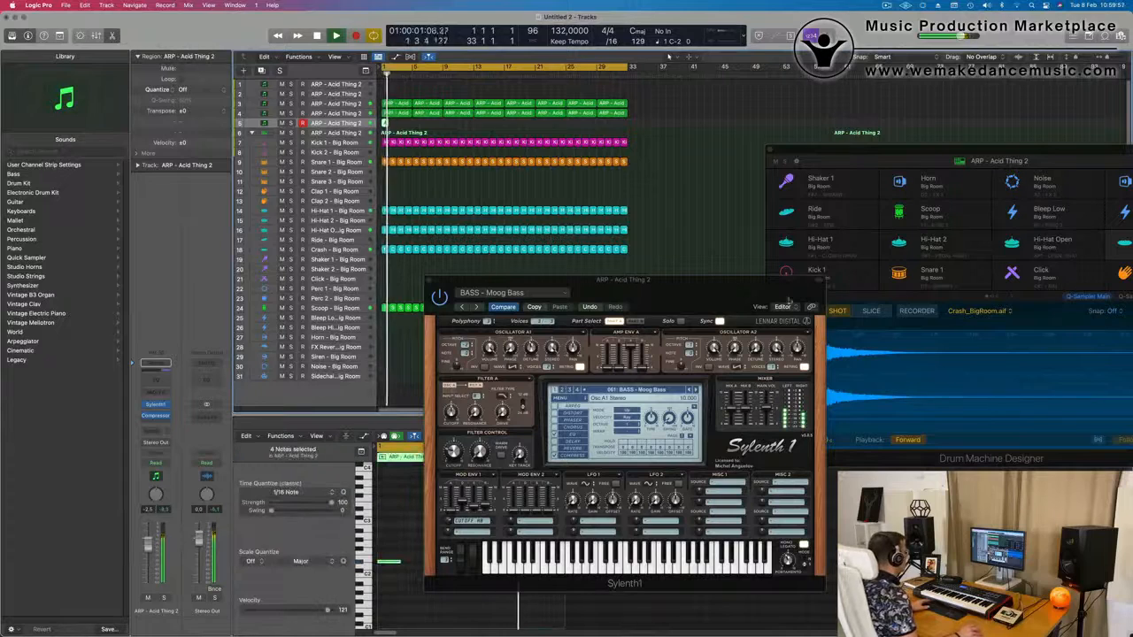
drag(728, 283, 903, 132)
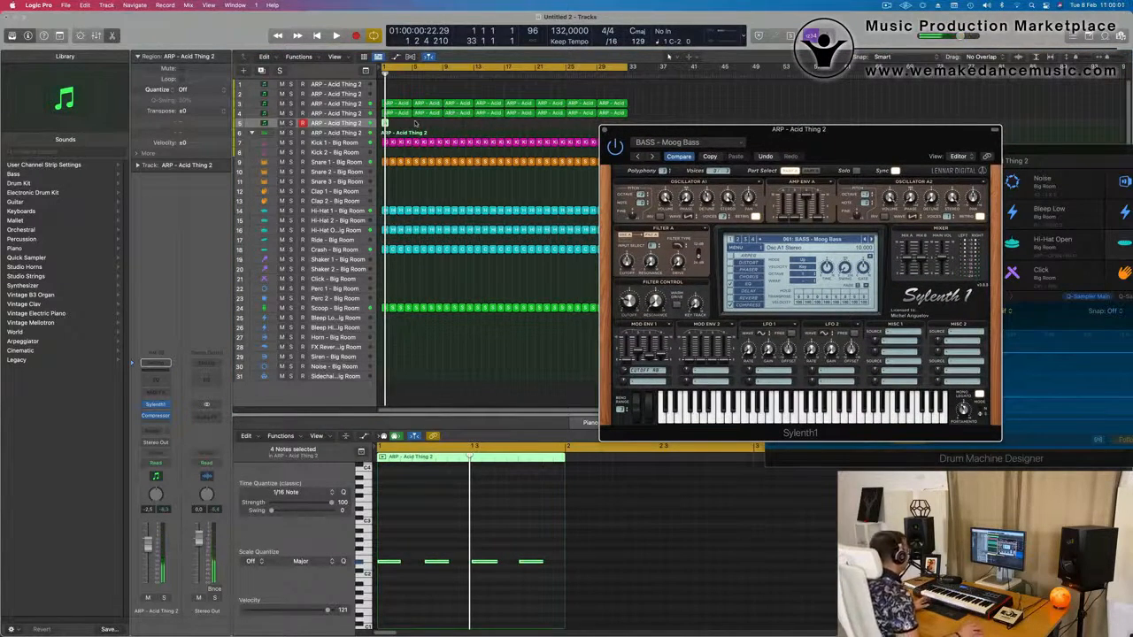
click(383, 125)
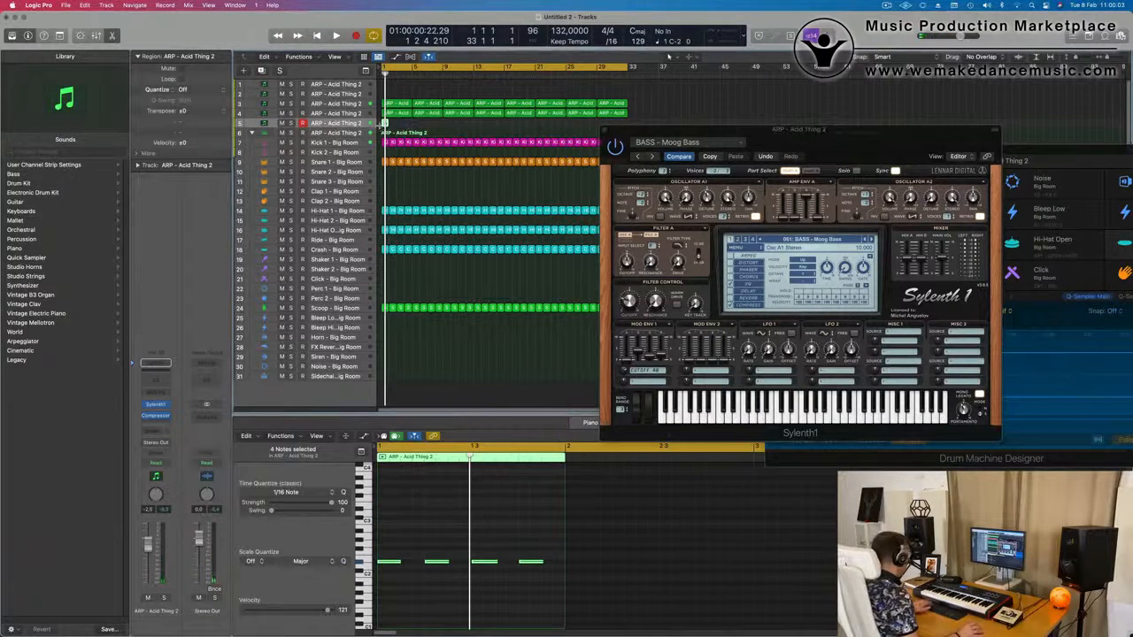
key(super+r)
key(super+r)
key(super+r)
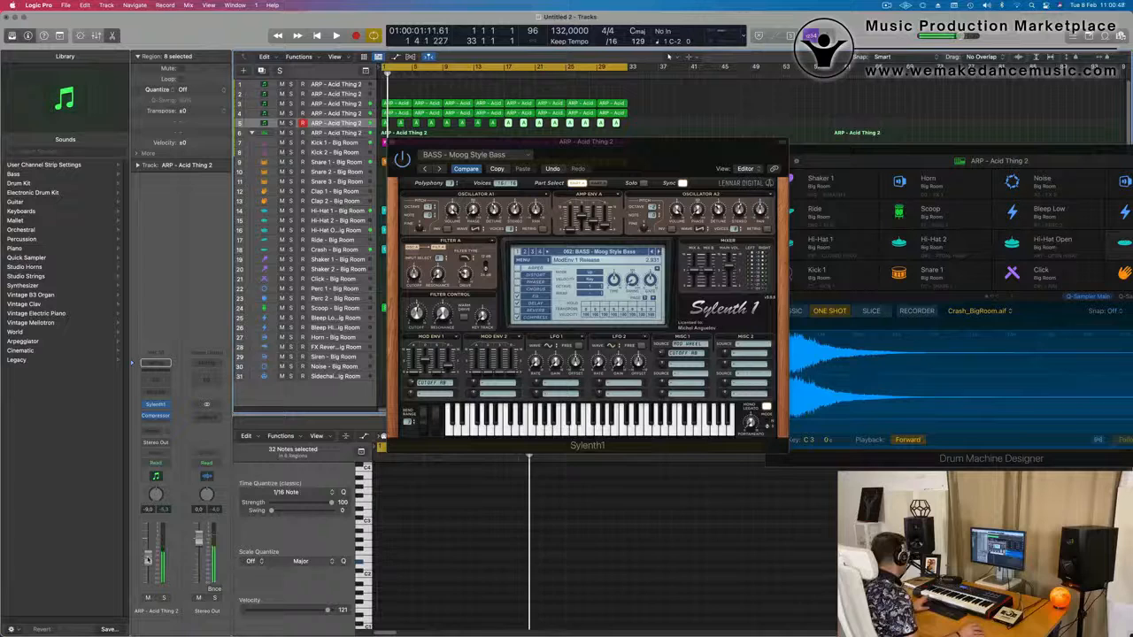
Step: Play the bass line, try Sylenth1's Offbeat Bass preset, and return to Moog Style Bass
key(space)
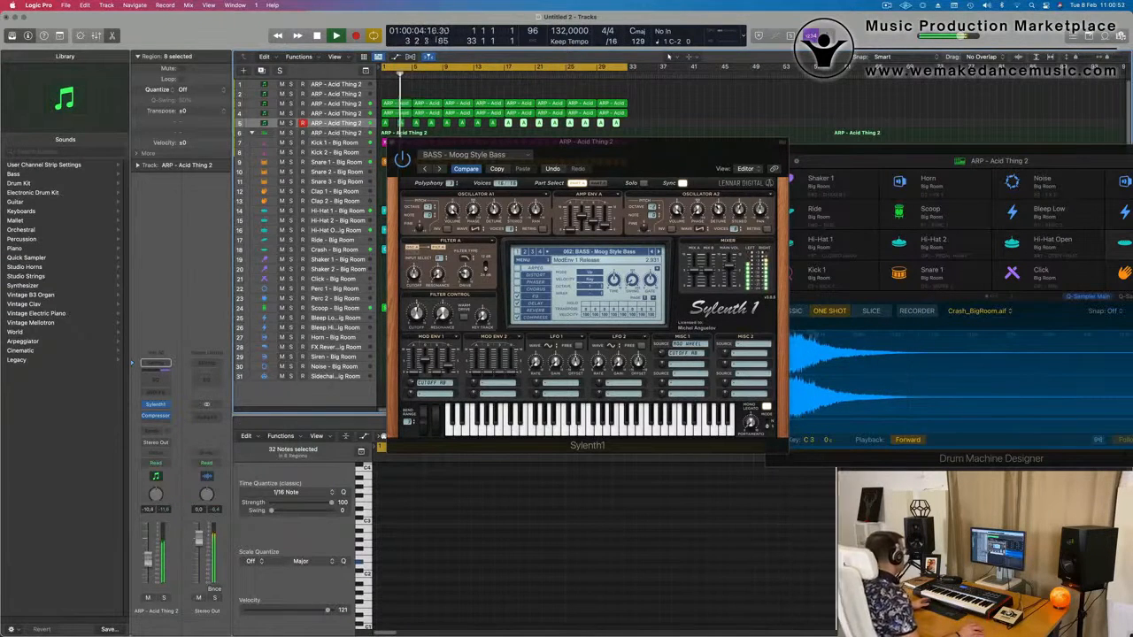
drag(607, 146, 770, 181)
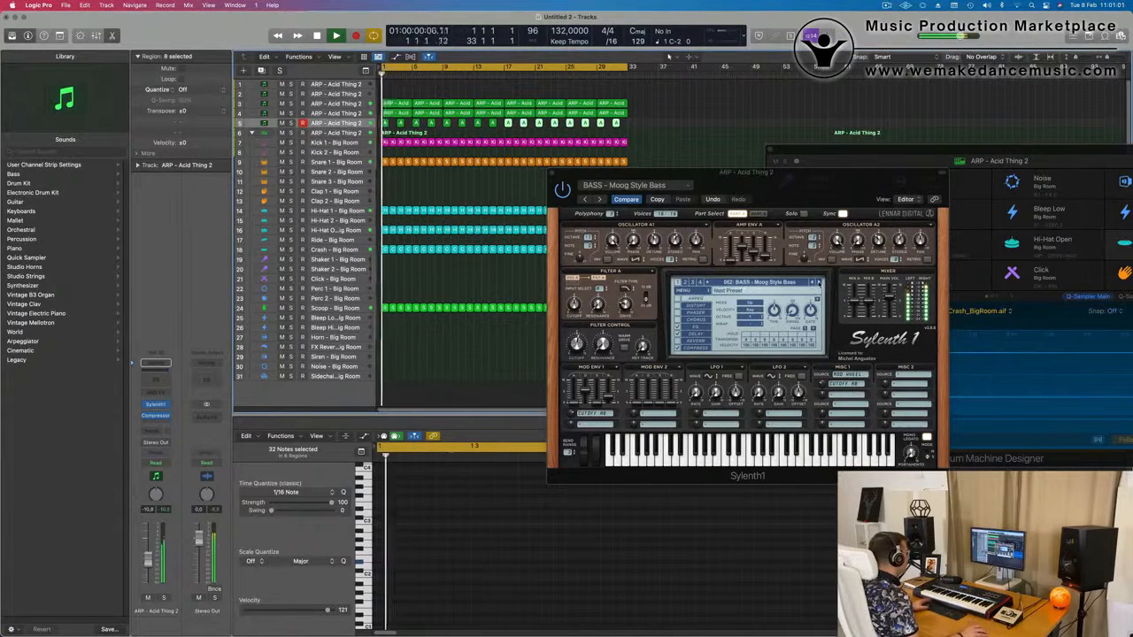
click(819, 283)
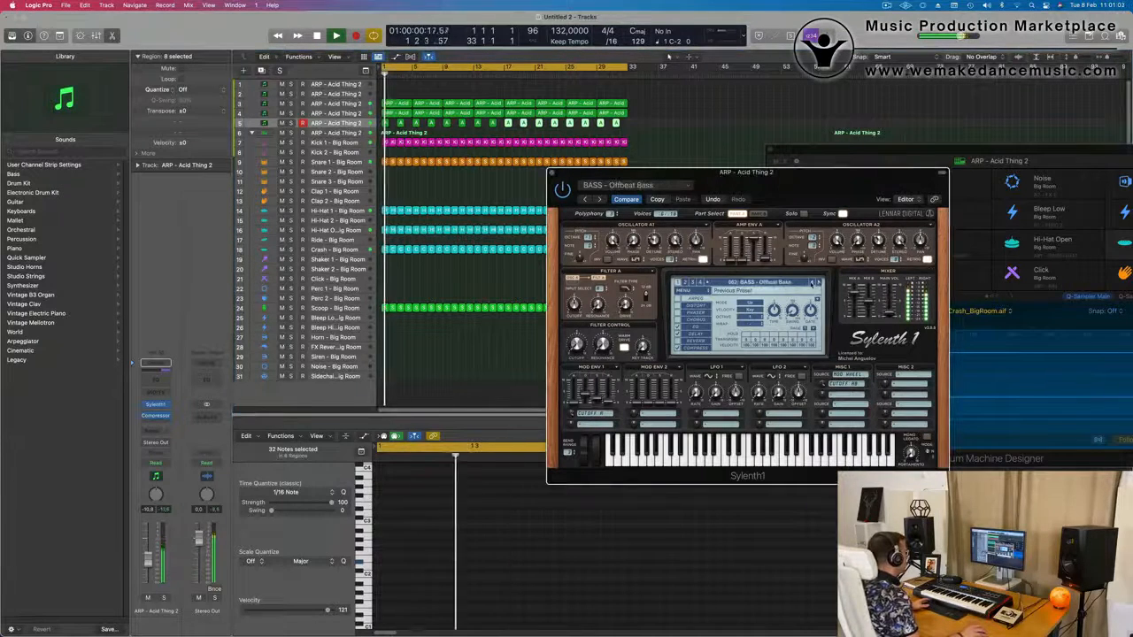
click(813, 283)
Step: Set the Moog Style Bass filter control cutoff to about 3.38 and replay the loop from the start
drag(787, 186, 654, 209)
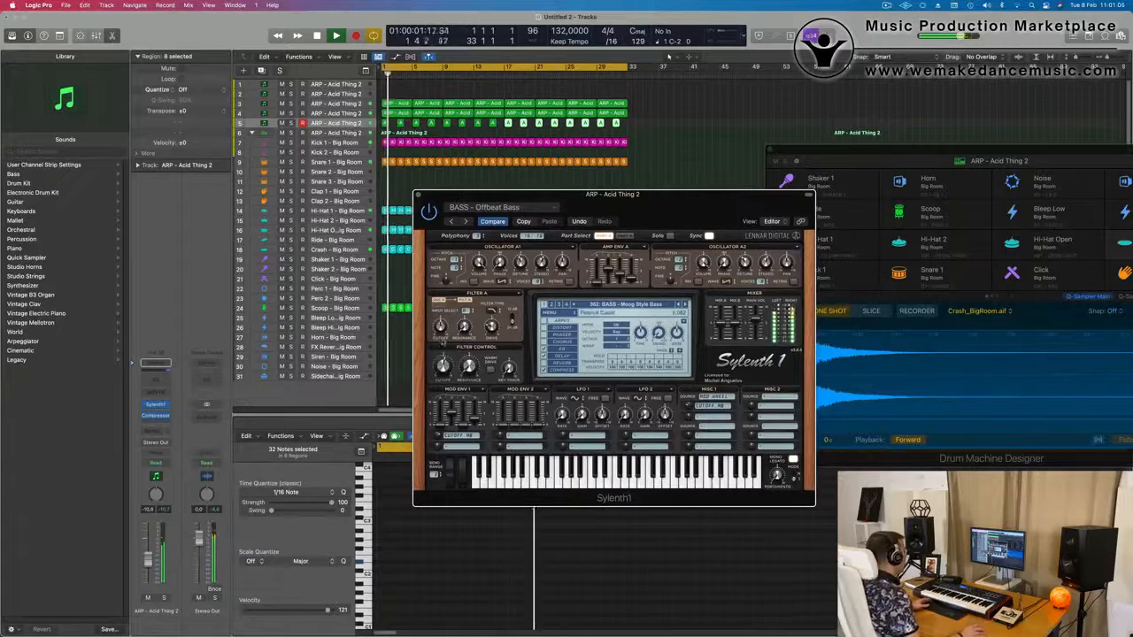
key(Return)
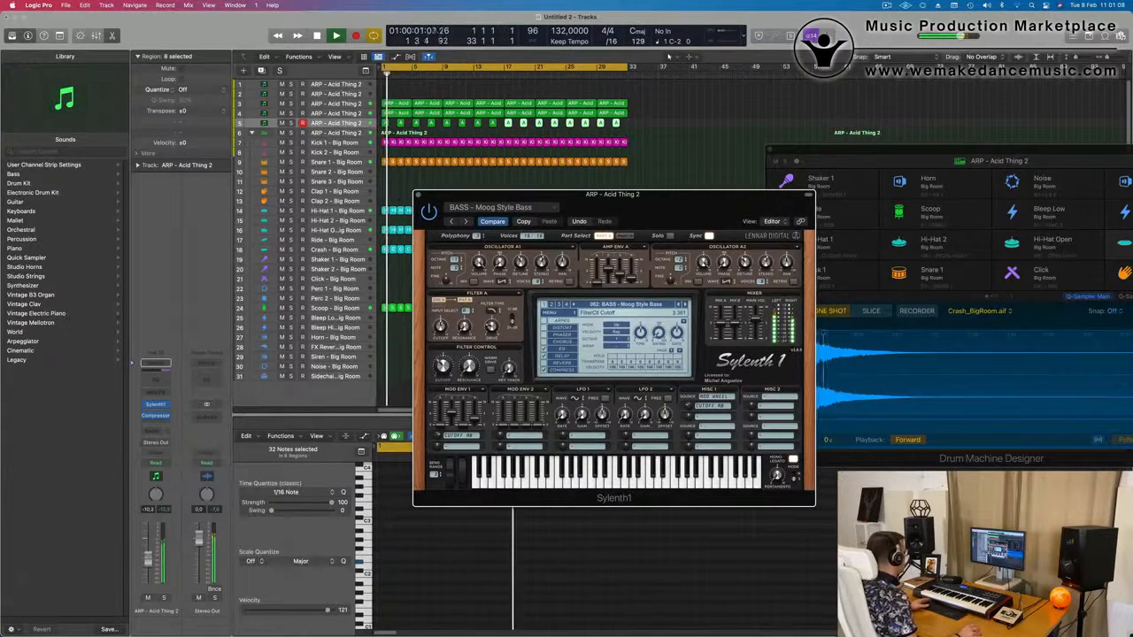
key(super+w)
drag(592, 220, 571, 217)
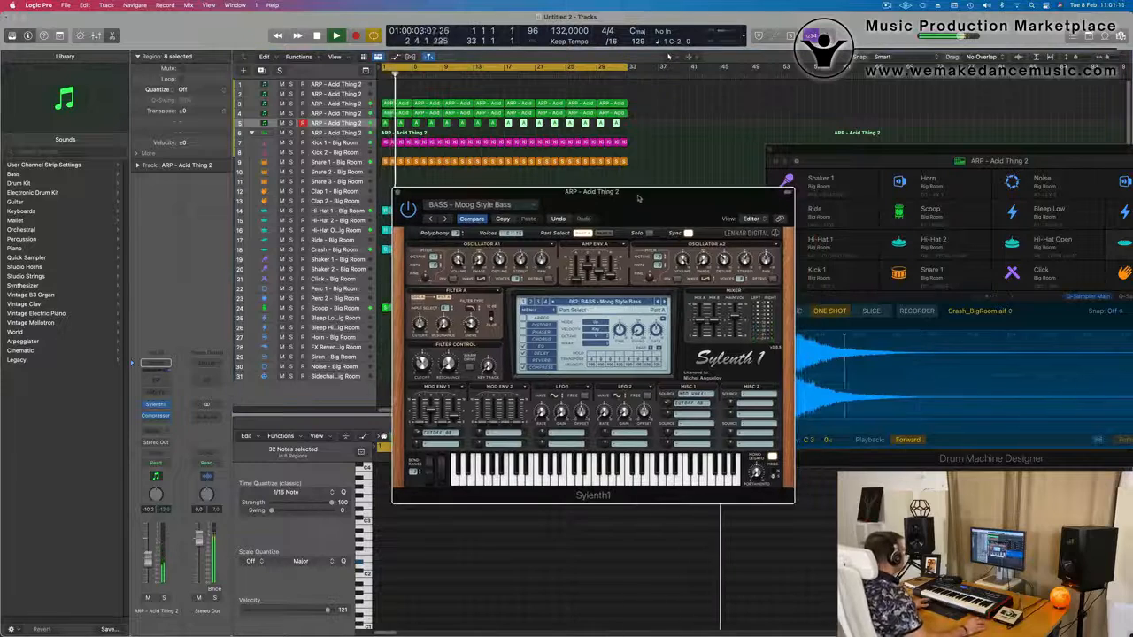
Step: Close the Sylenth1 window, duplicate track 3, and place a copy of its first four-bar region at bar 1 of the new track
drag(638, 199, 694, 253)
click(435, 249)
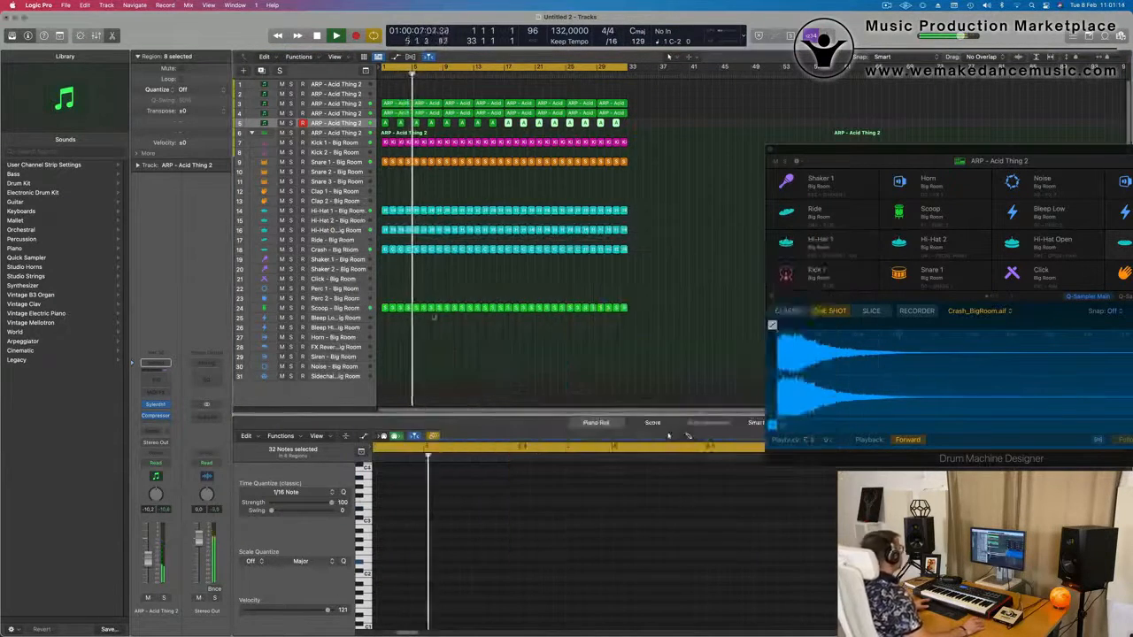
click(336, 103)
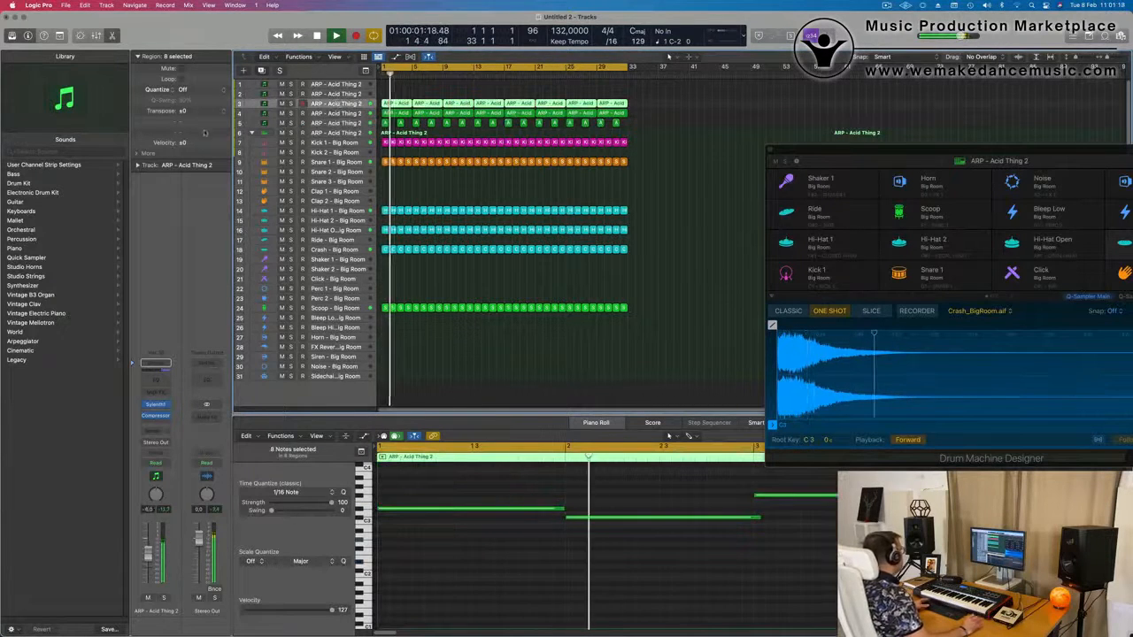
key(super+d)
drag(353, 114, 396, 103)
click(396, 113)
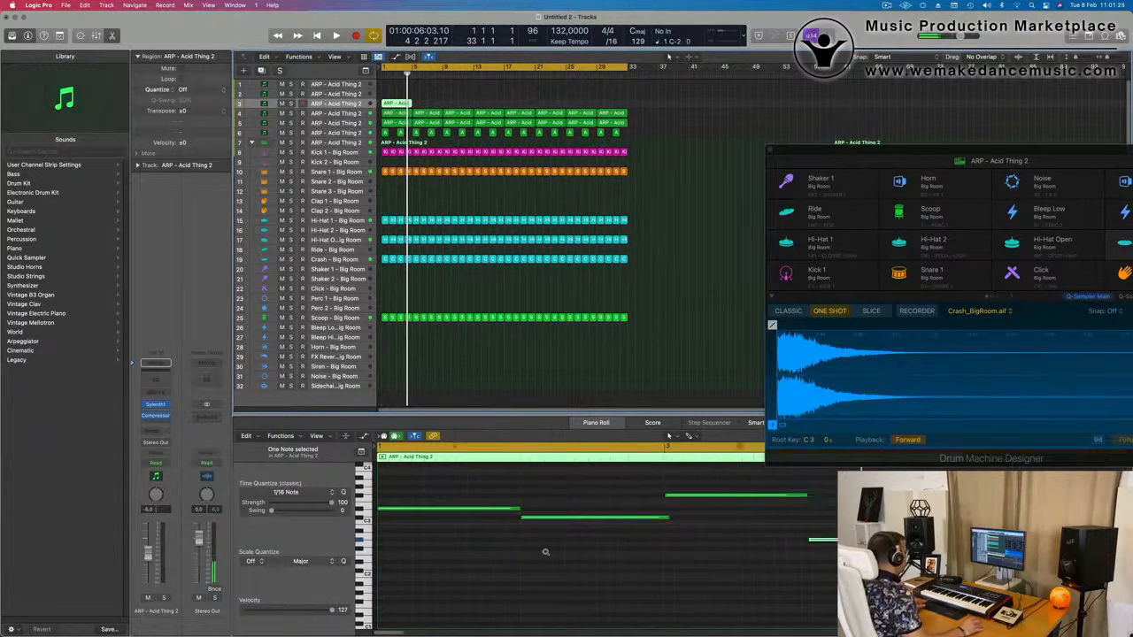
Step: Select all four notes in the copied region and shorten them together to brief stabs
drag(446, 480, 611, 567)
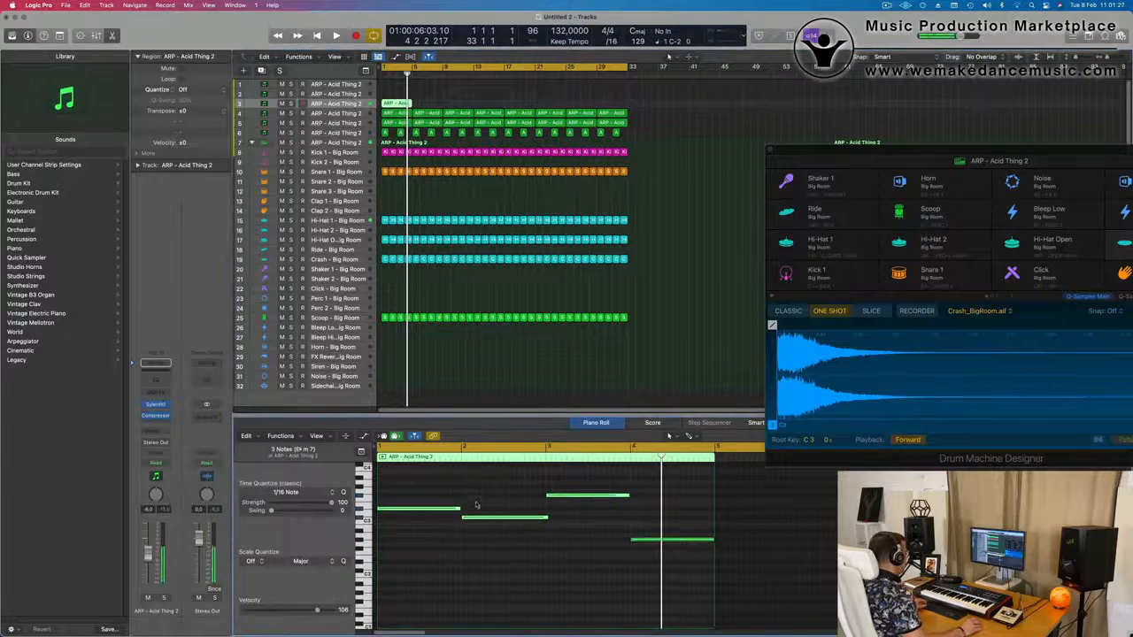
drag(451, 490, 656, 584)
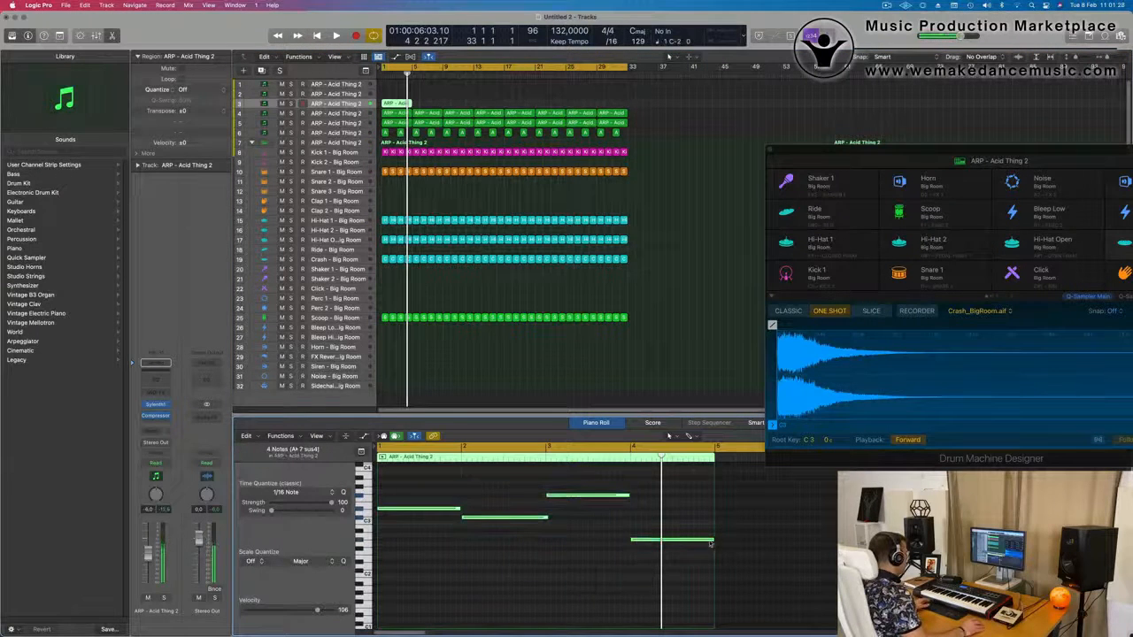
drag(711, 539, 634, 541)
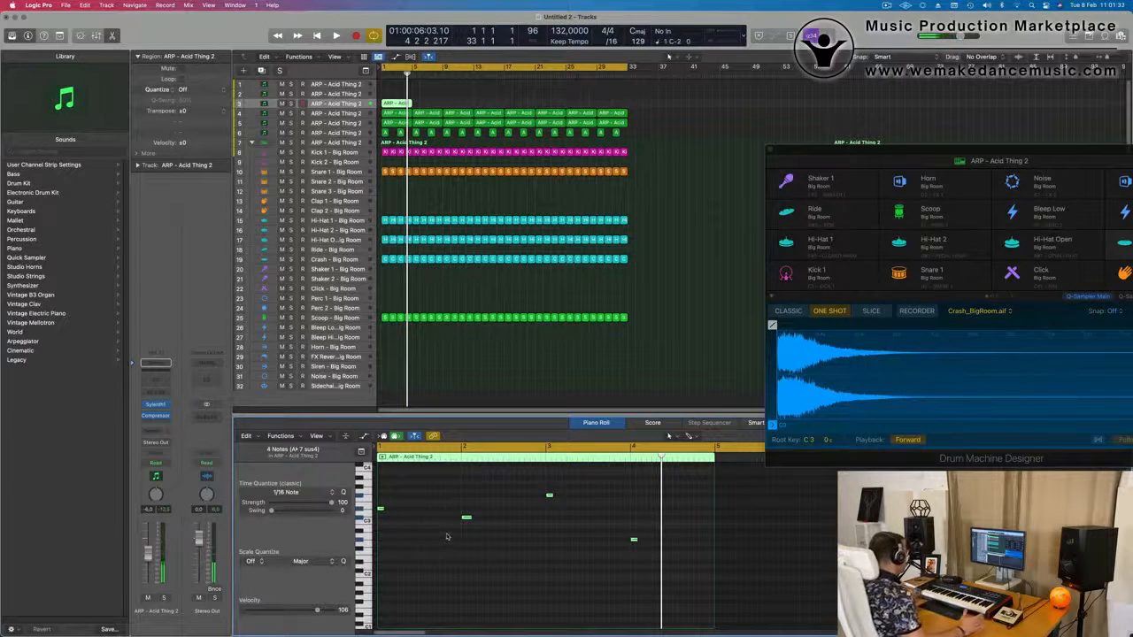
scroll(449, 521, right, 1)
scroll(434, 521, left, 1)
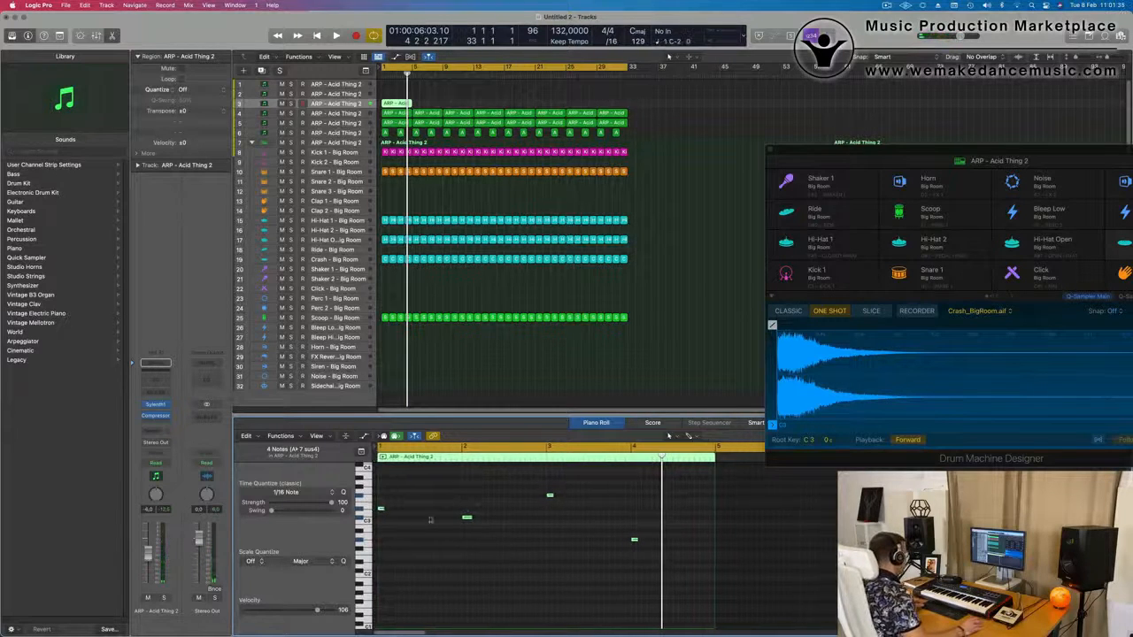
Step: Shorten the first note to one sixteenth and move the second note back into bar 1
scroll(425, 519, up, 4)
scroll(415, 518, left, 2)
scroll(412, 516, up, 2)
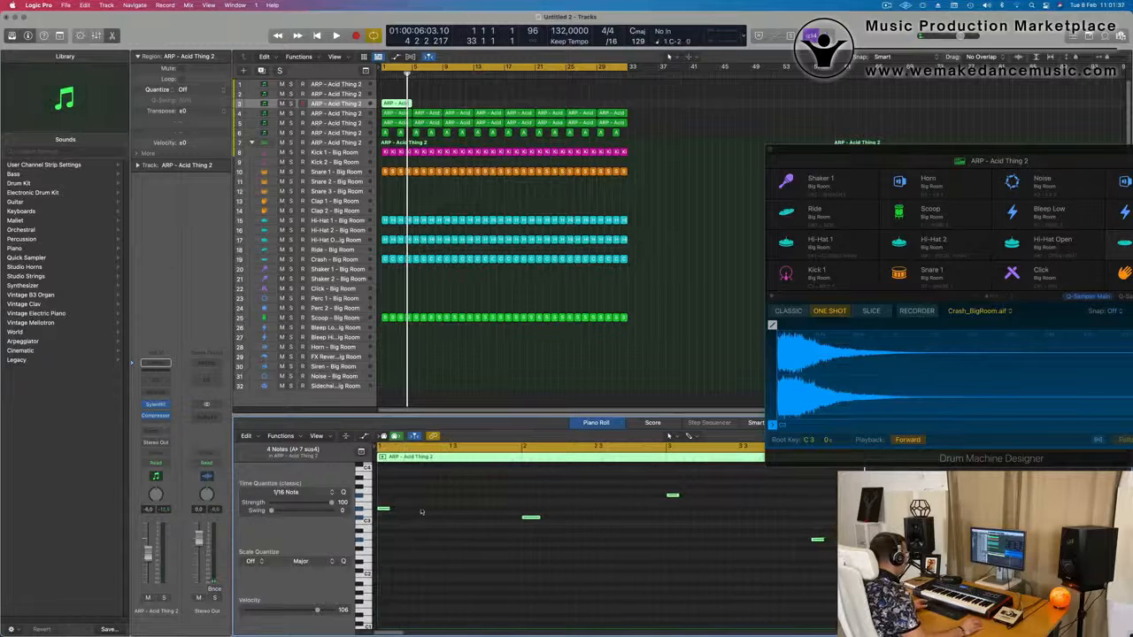
drag(386, 508, 383, 512)
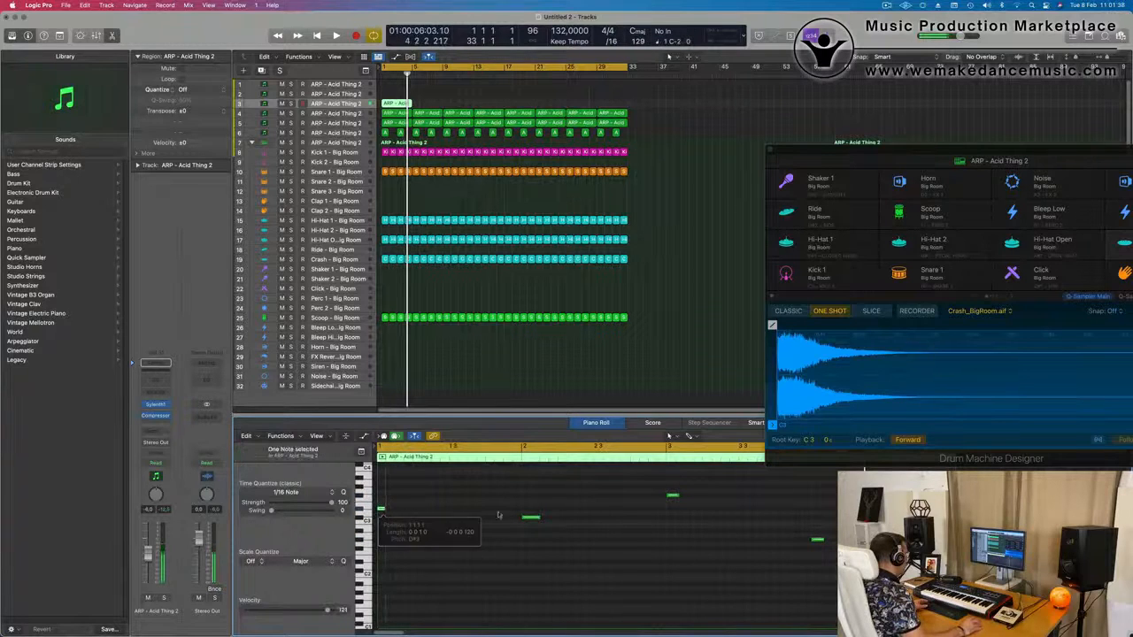
click(530, 519)
drag(531, 520, 406, 521)
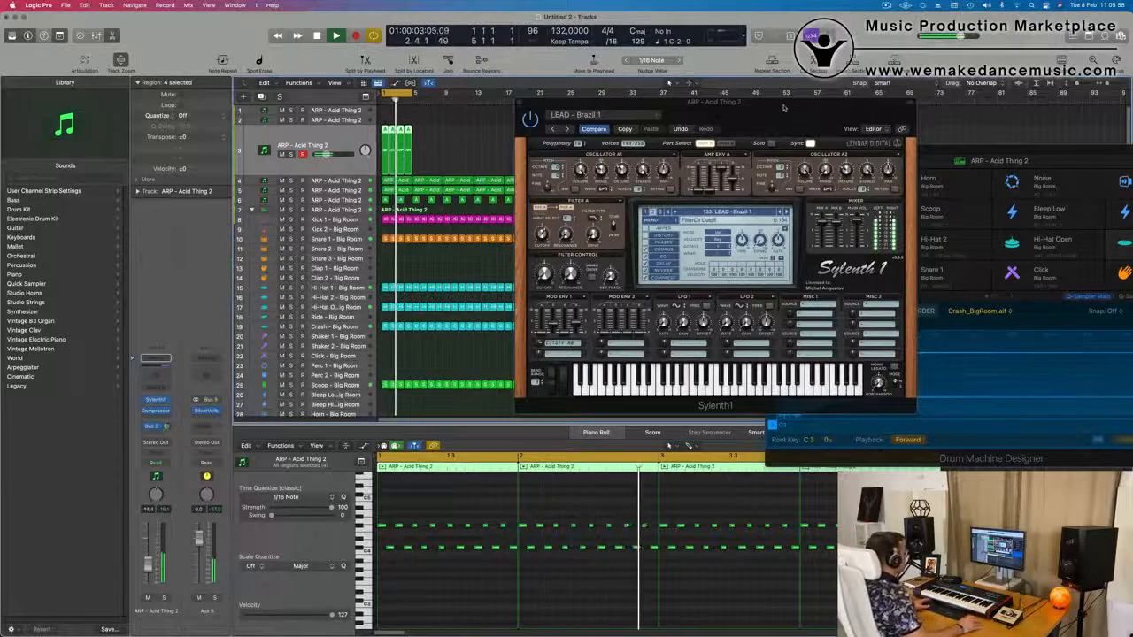
Step: Close the Sylenth1 window, raise the eight upper notes in bar 2 by two semitones, and play the loop from the start
drag(690, 101, 497, 157)
click(328, 159)
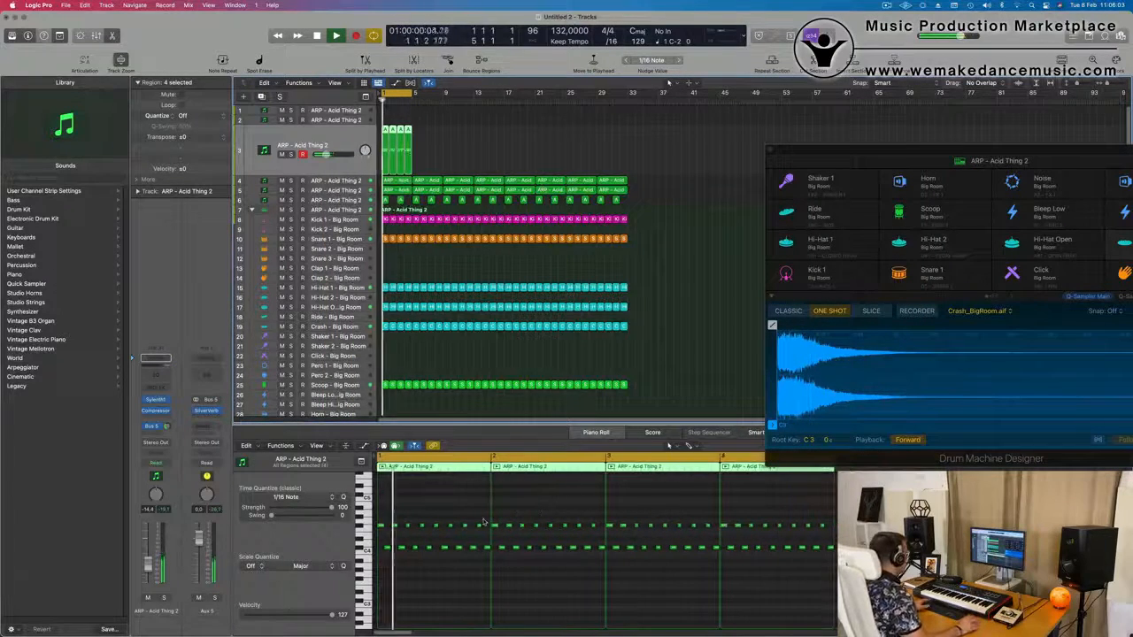
key(space)
scroll(491, 517, right, 1)
click(509, 526)
drag(509, 527, 599, 531)
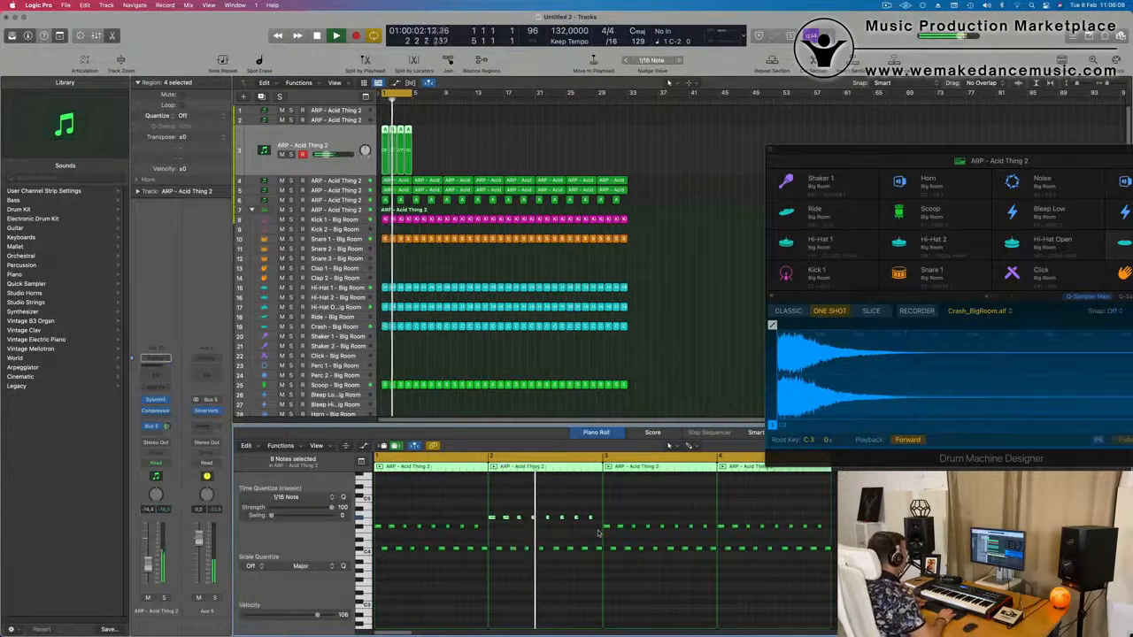
key(Return)
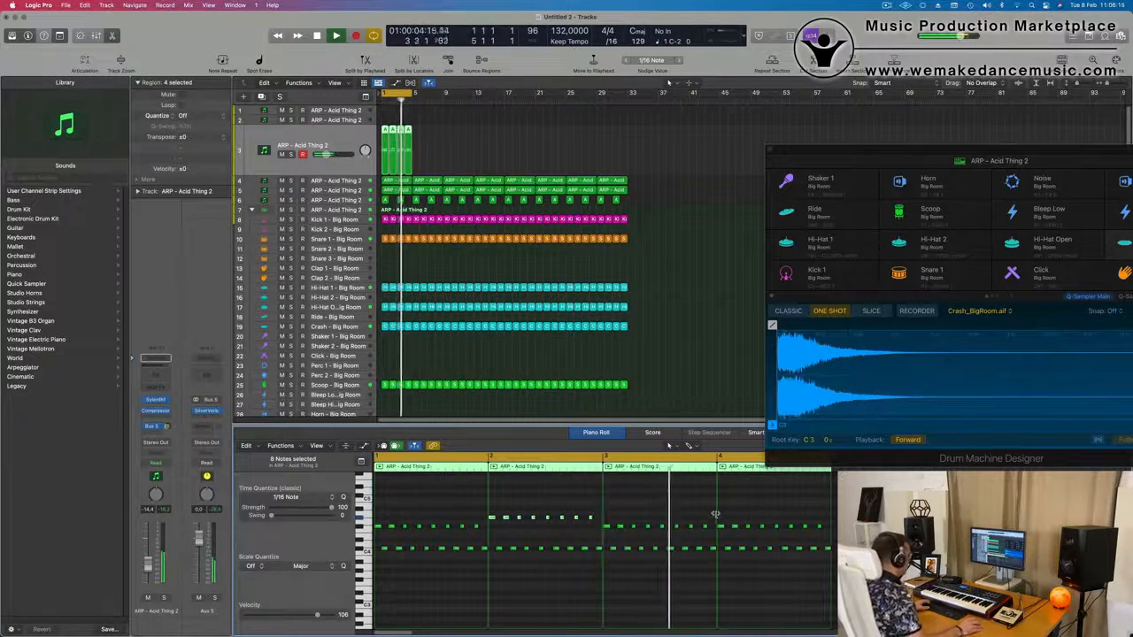
Step: Select the lower row of notes in bar 4 and lower them by three semitones during playback
key(Return)
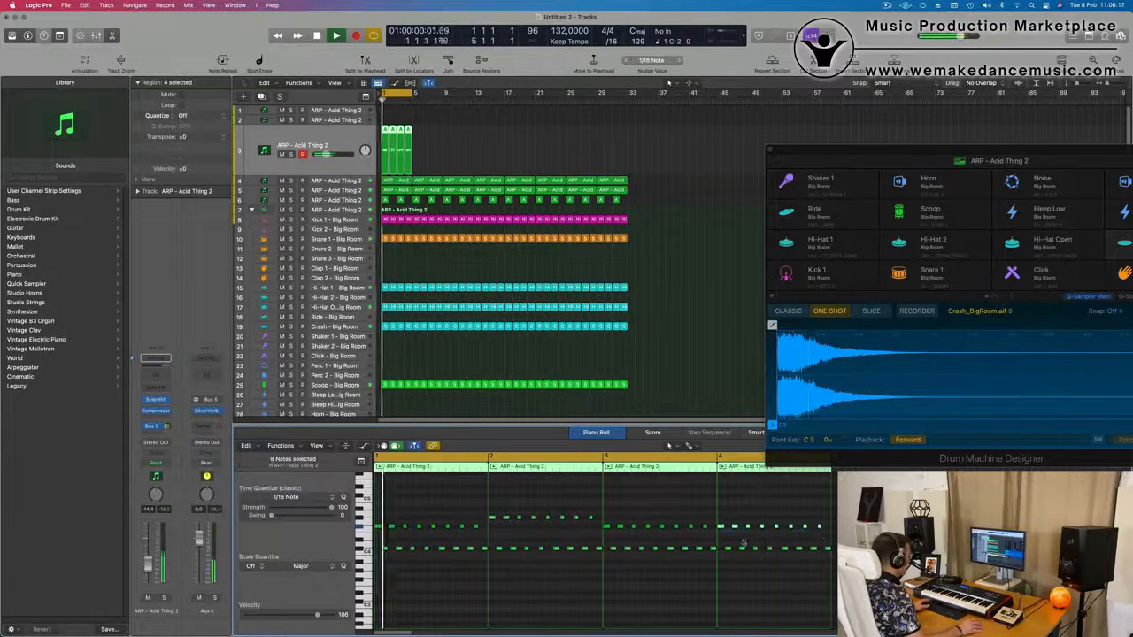
drag(722, 542, 834, 558)
key(space)
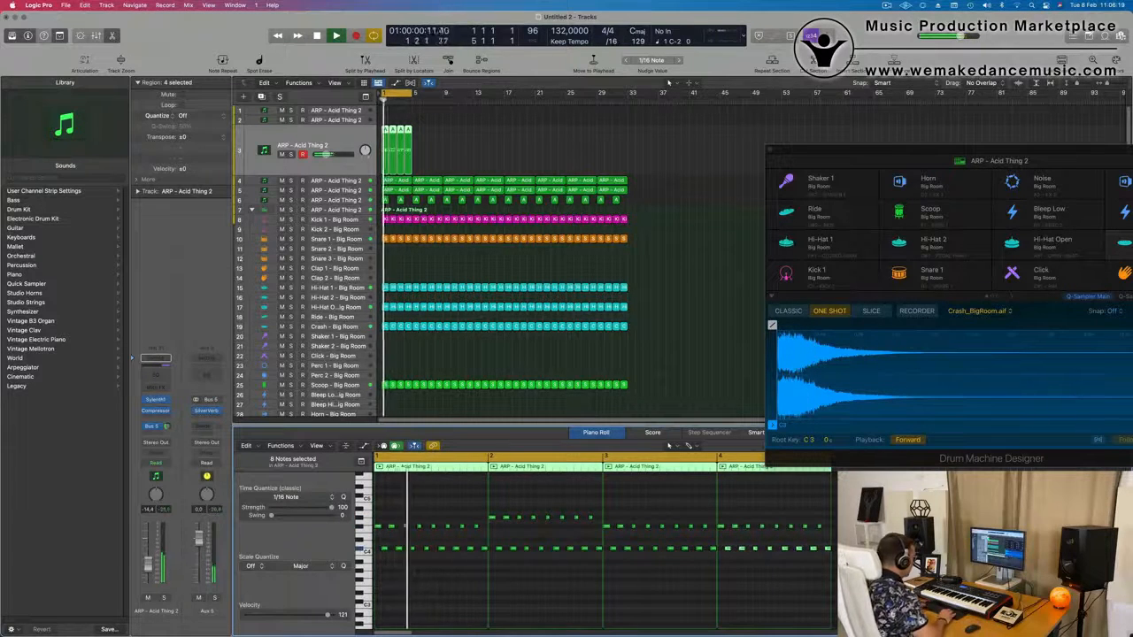
key(alt+Down)
key(alt+Down)
key(alt+Down)
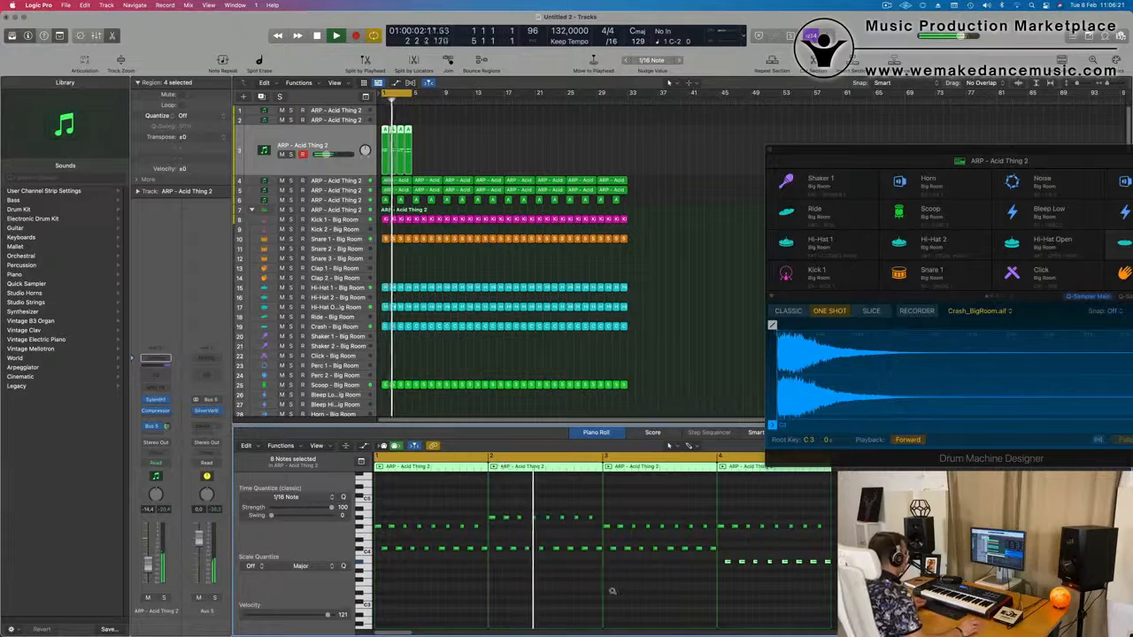
Step: Lower the selected notes in bar 4 by two more semitones and replay the four-bar loop from the start
key(super+Left)
key(super+Left)
key(super+Left)
scroll(475, 592, right, 4)
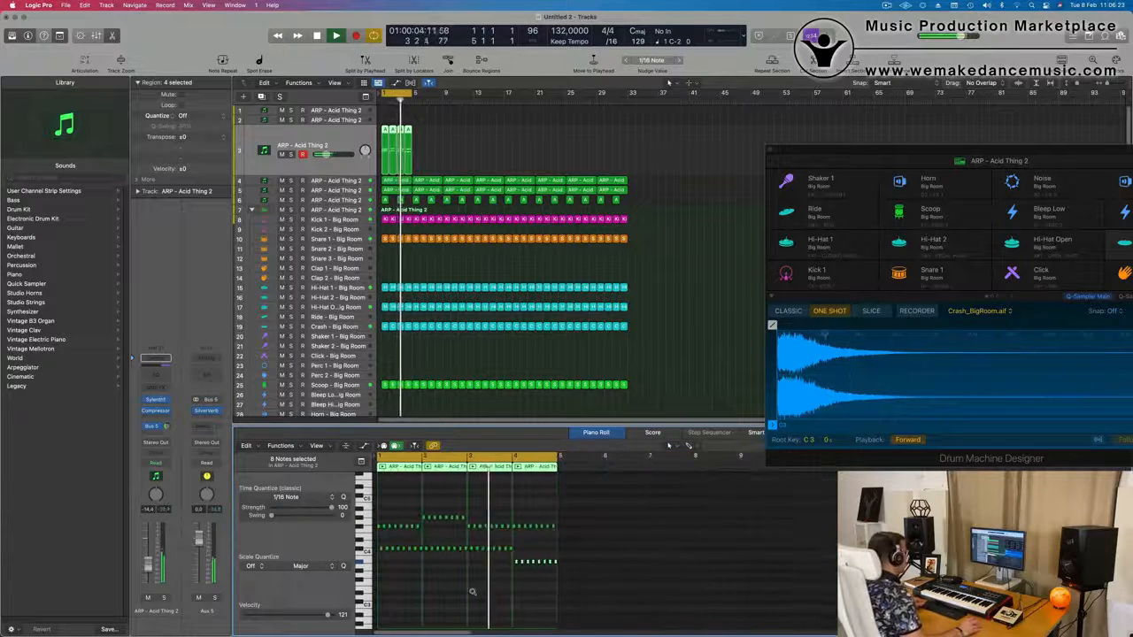
scroll(536, 588, right, 2)
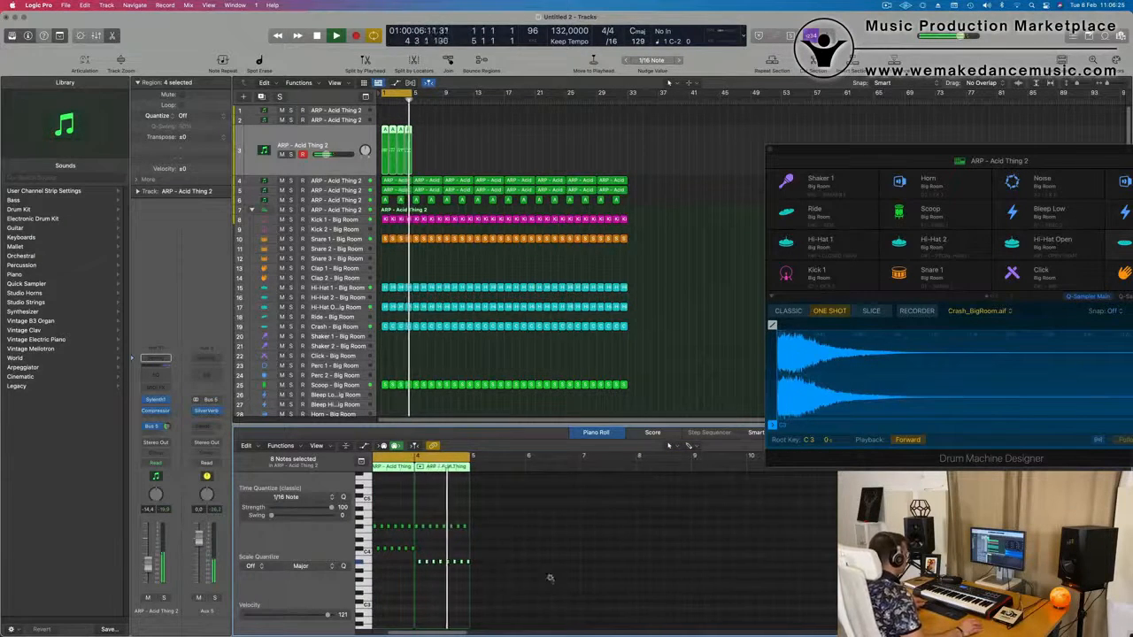
key(super+Right)
key(super+Right)
key(space)
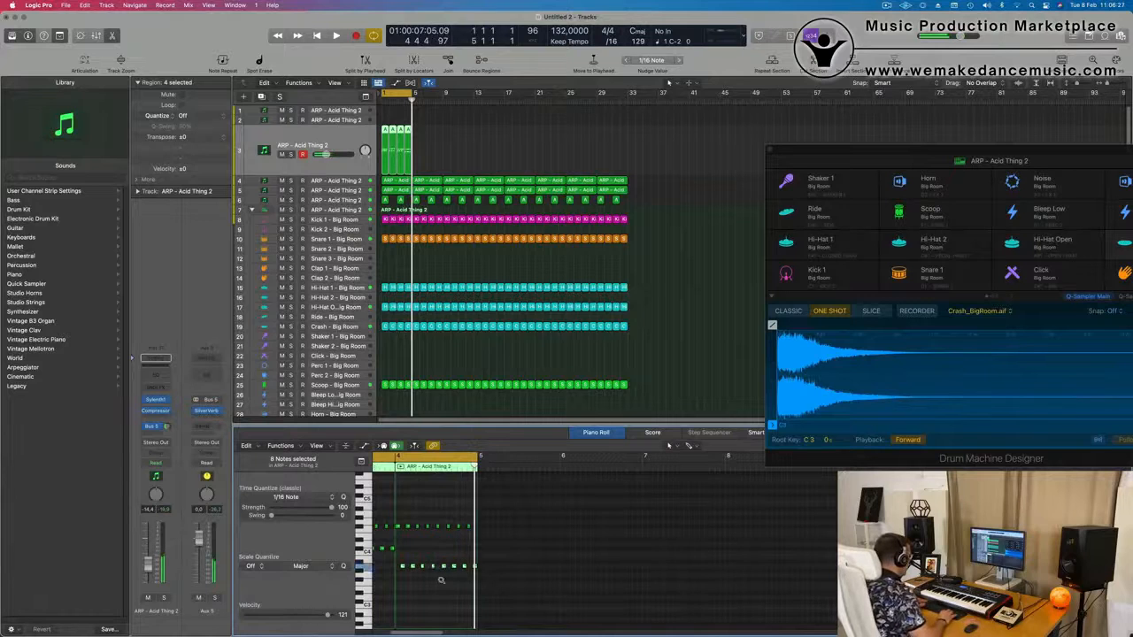
key(Return)
key(space)
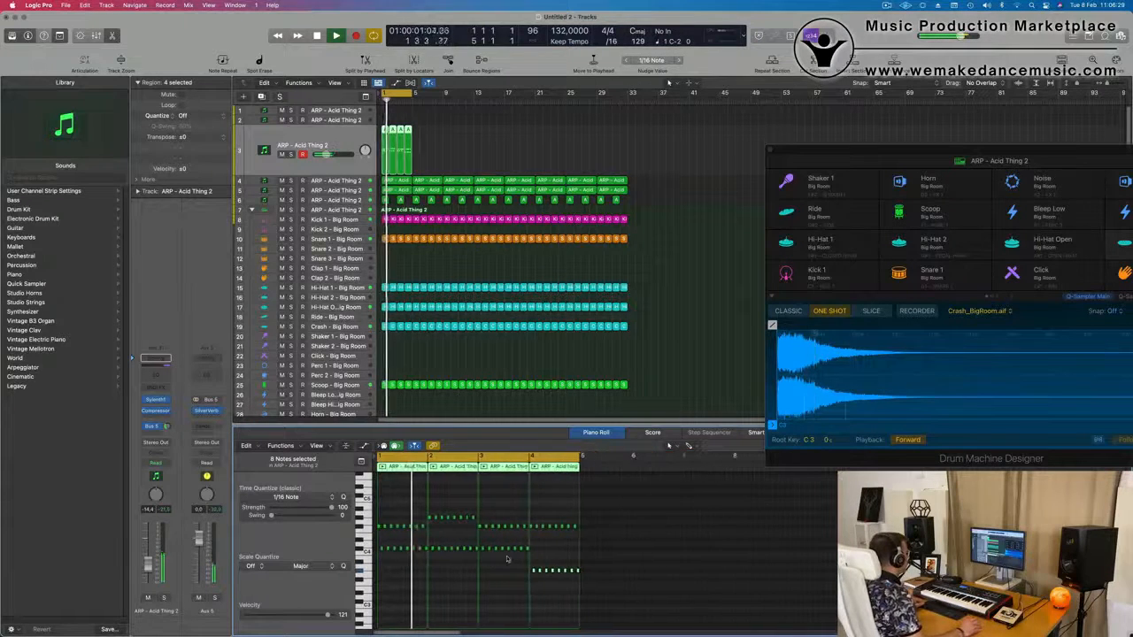
key(super+Right)
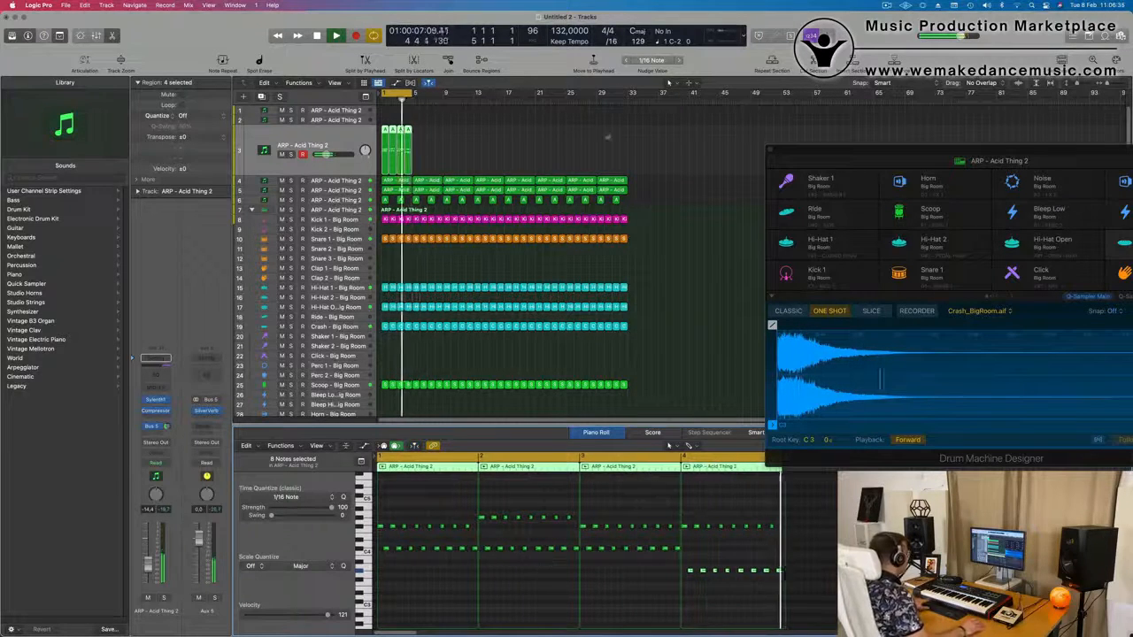
Step: Join the four one-bar regions on track 3 into one four-bar region and play it back
drag(452, 137, 387, 159)
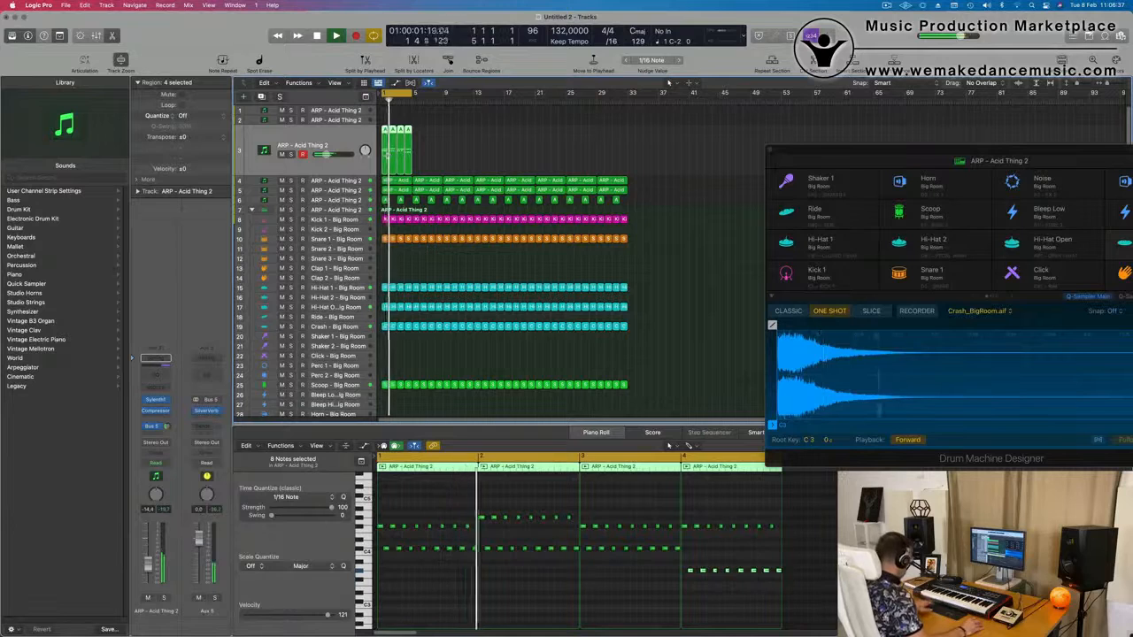
key(super+j)
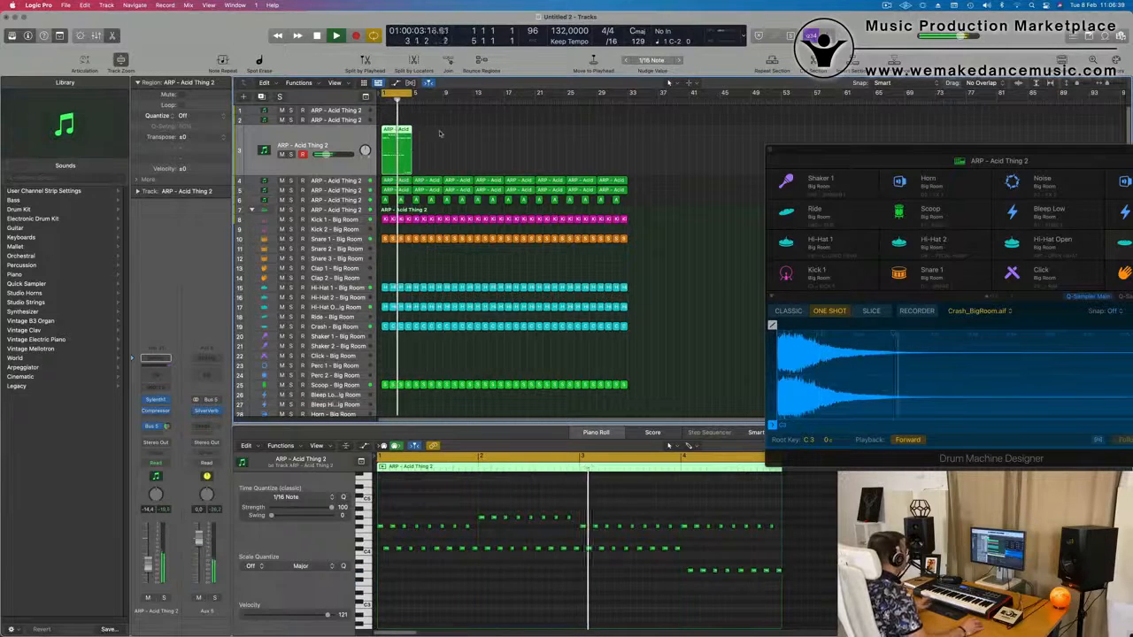
key(space)
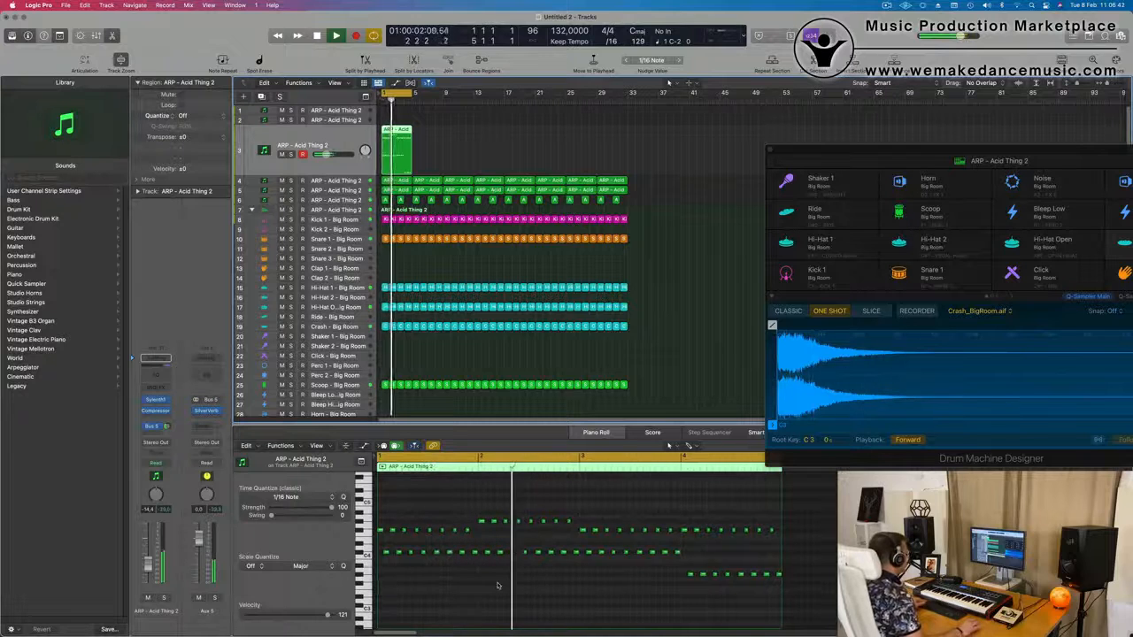
scroll(498, 585, down, 2)
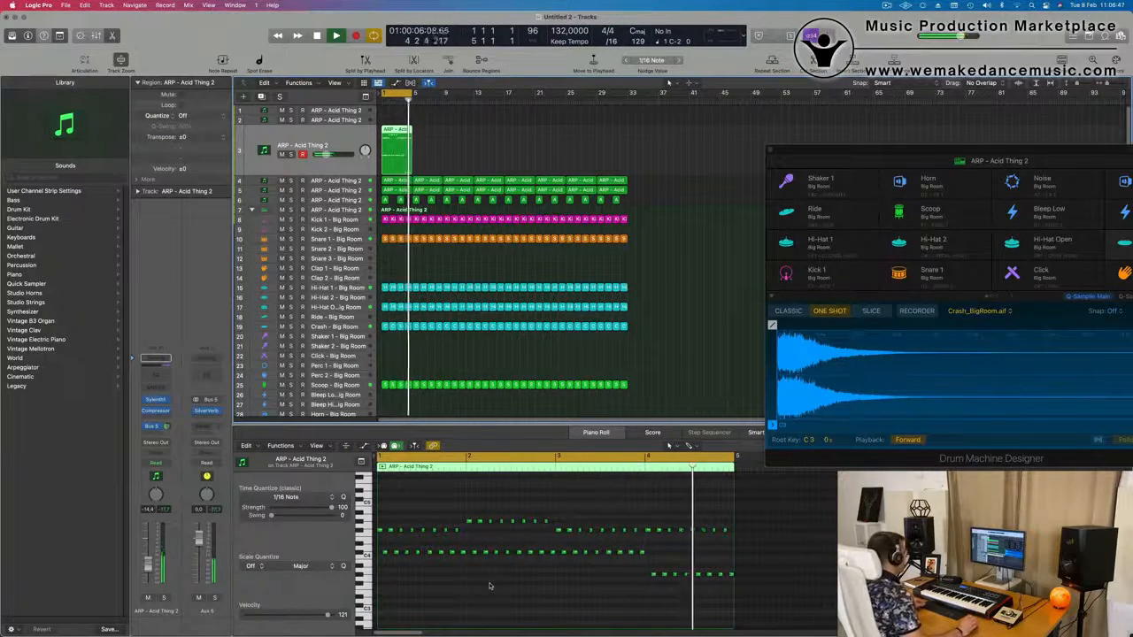
key(space)
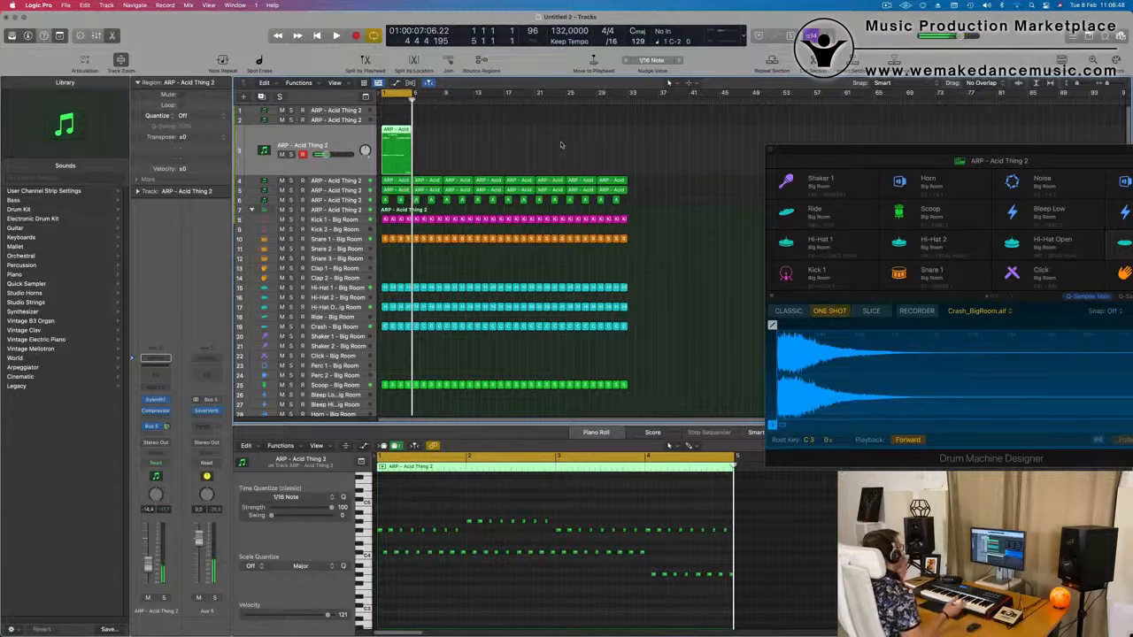
Step: Play the loop and compare the sustained notes on track 5 with the short-note pattern on track 3
click(332, 190)
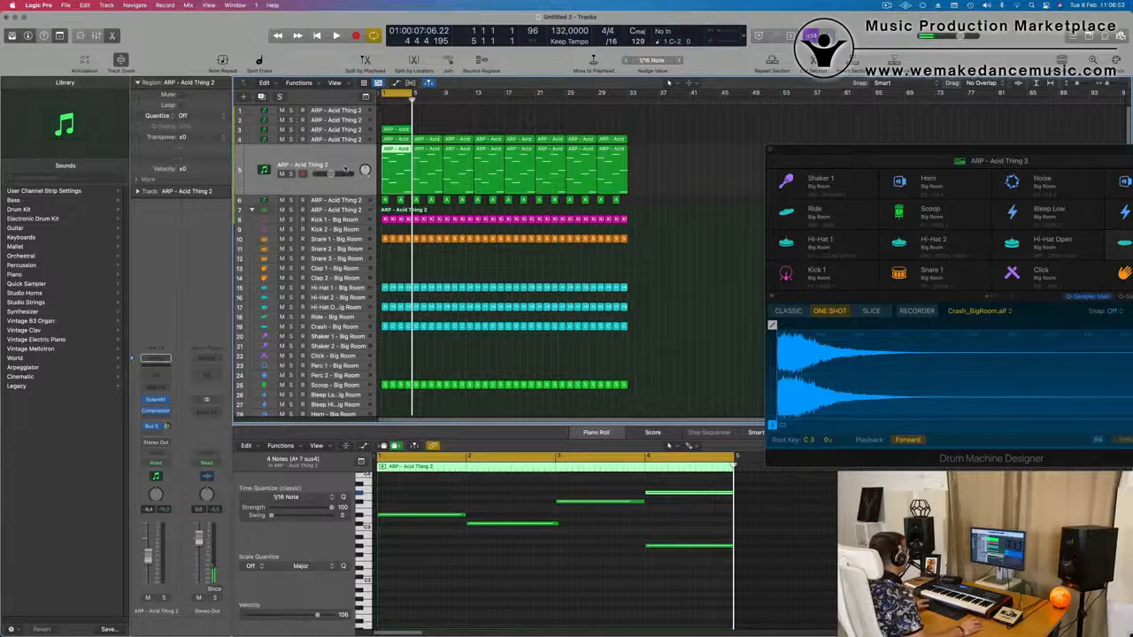
key(space)
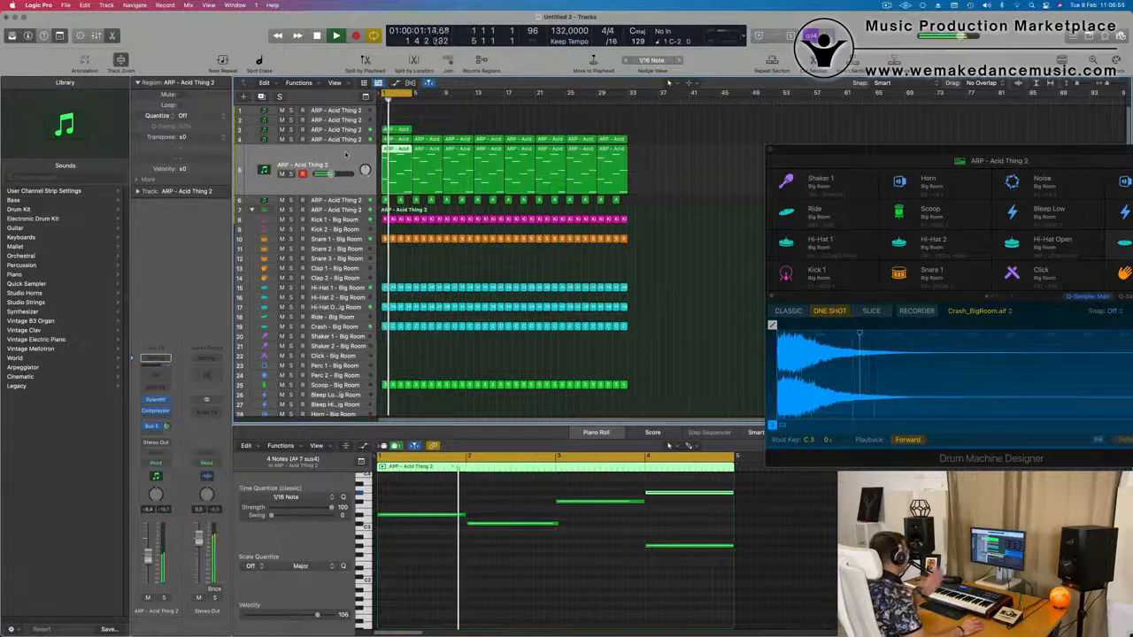
click(347, 130)
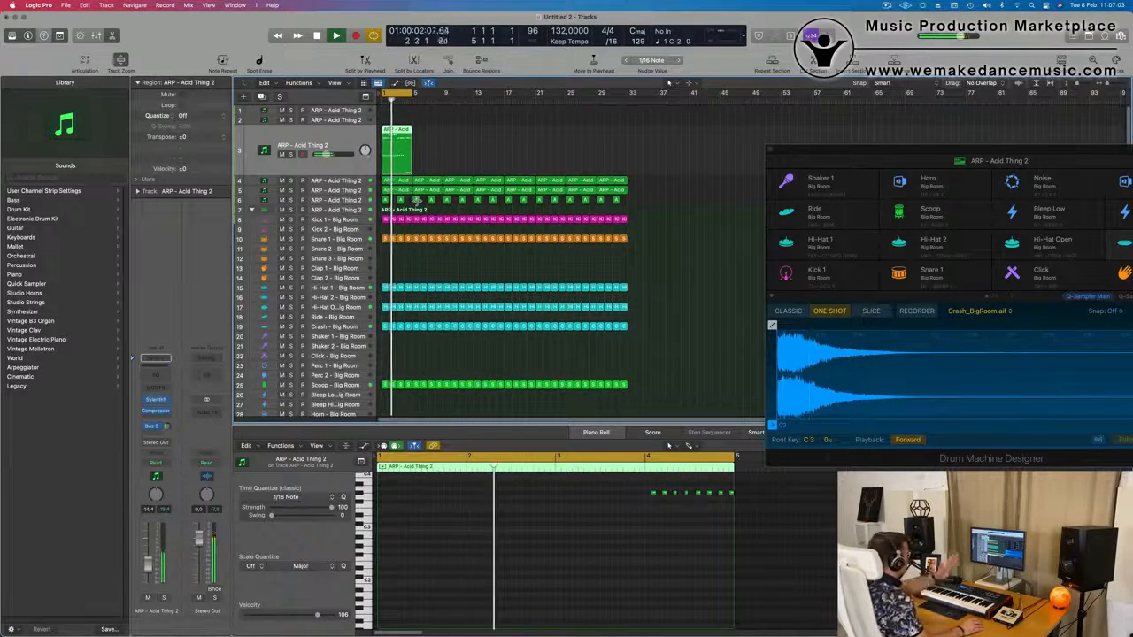
click(458, 151)
scroll(460, 150, up, 3)
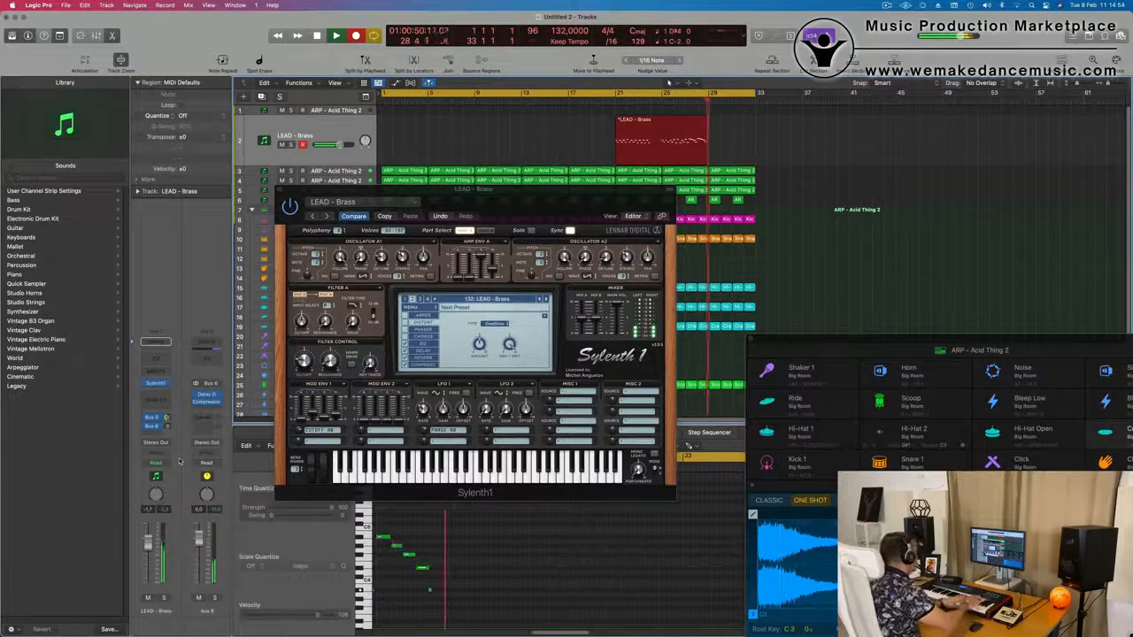
Step: Stop recording, trim the LEAD - Brass region to its last four bars with overlapping notes split, and move it to bar 1
key(space)
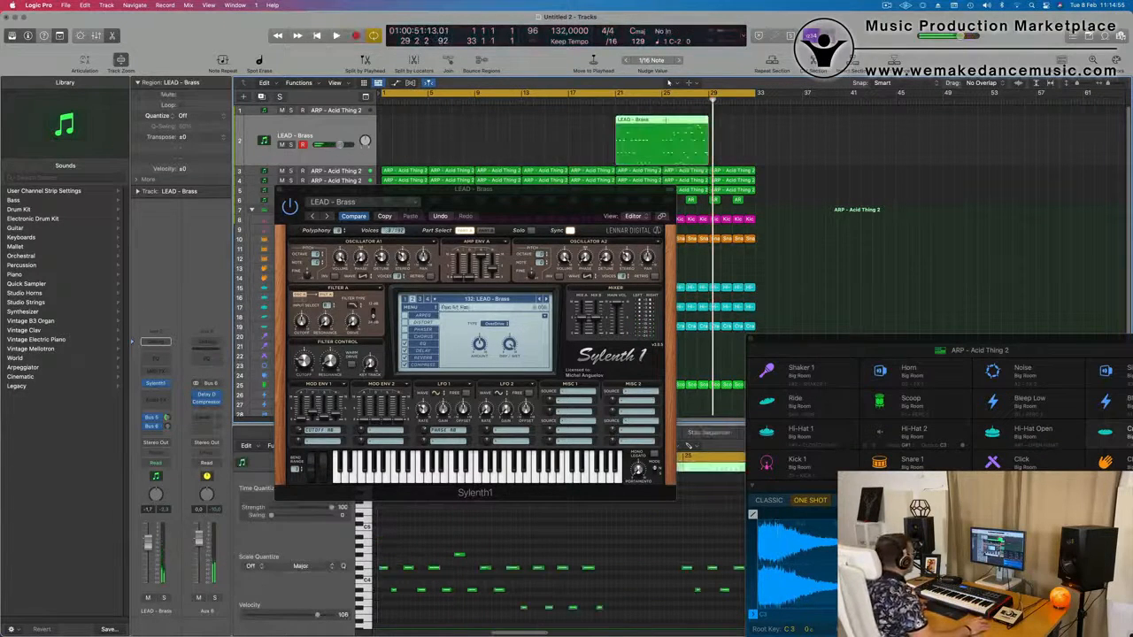
super+double_click(660, 119)
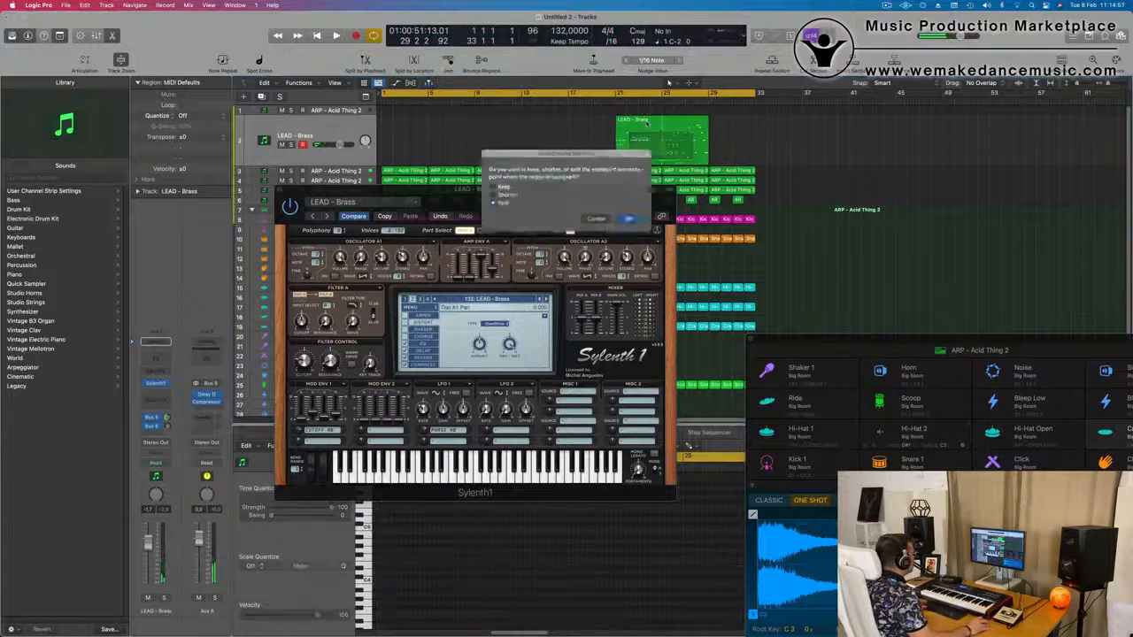
click(637, 222)
key(Delete)
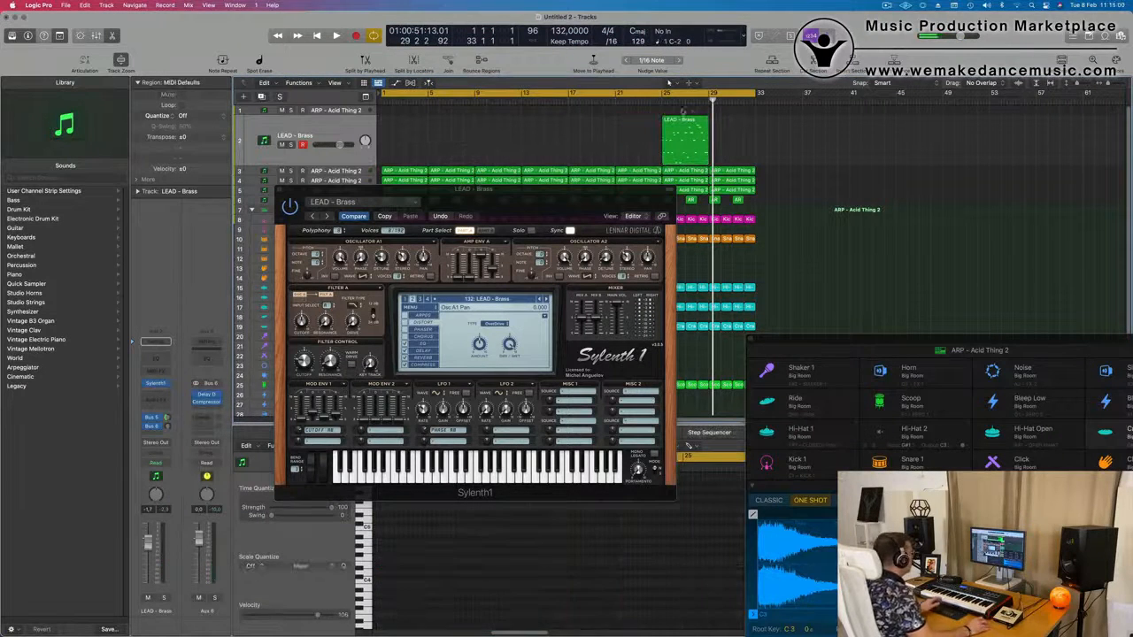
drag(686, 124, 405, 124)
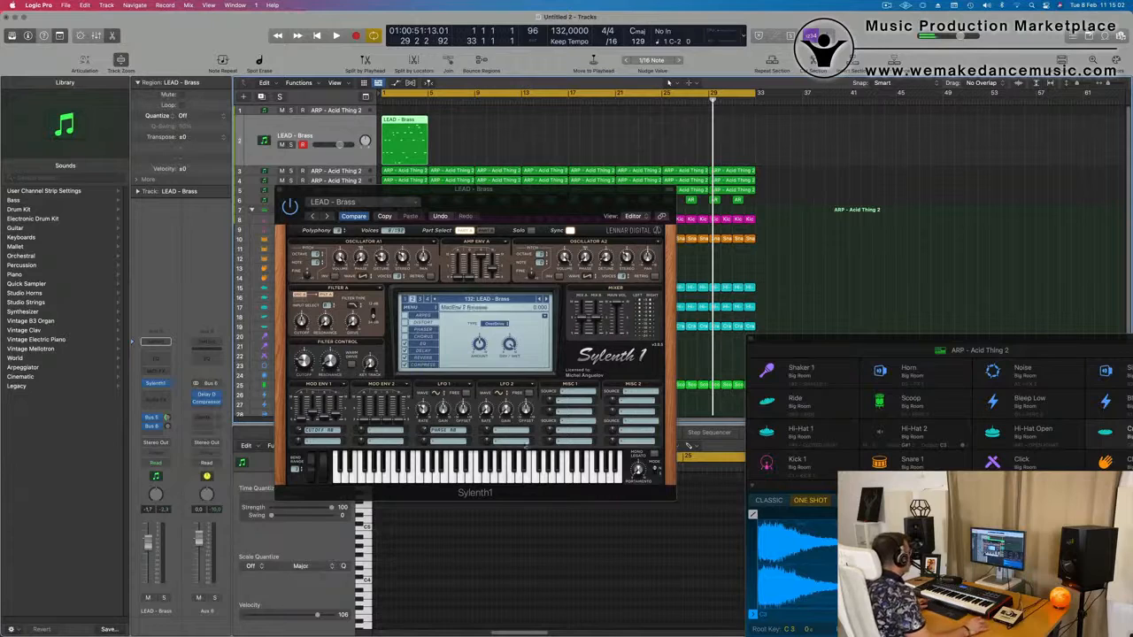
drag(563, 189, 969, 200)
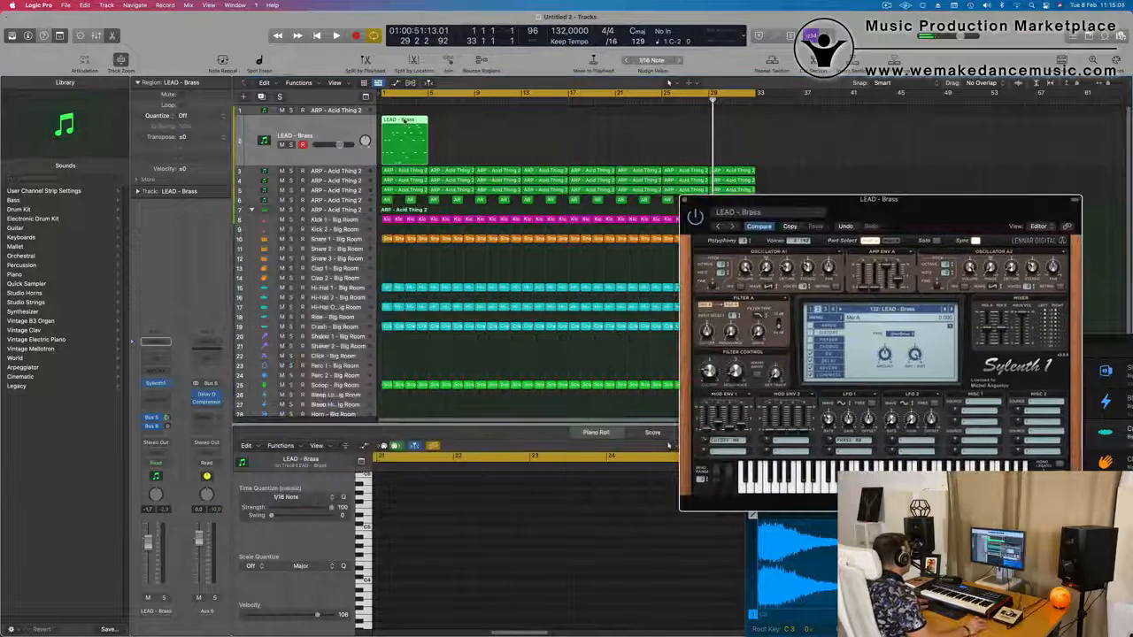
Step: Open the LEAD - Brass region in the piano roll, start playback and select all its notes
double_click(405, 121)
double_click(405, 122)
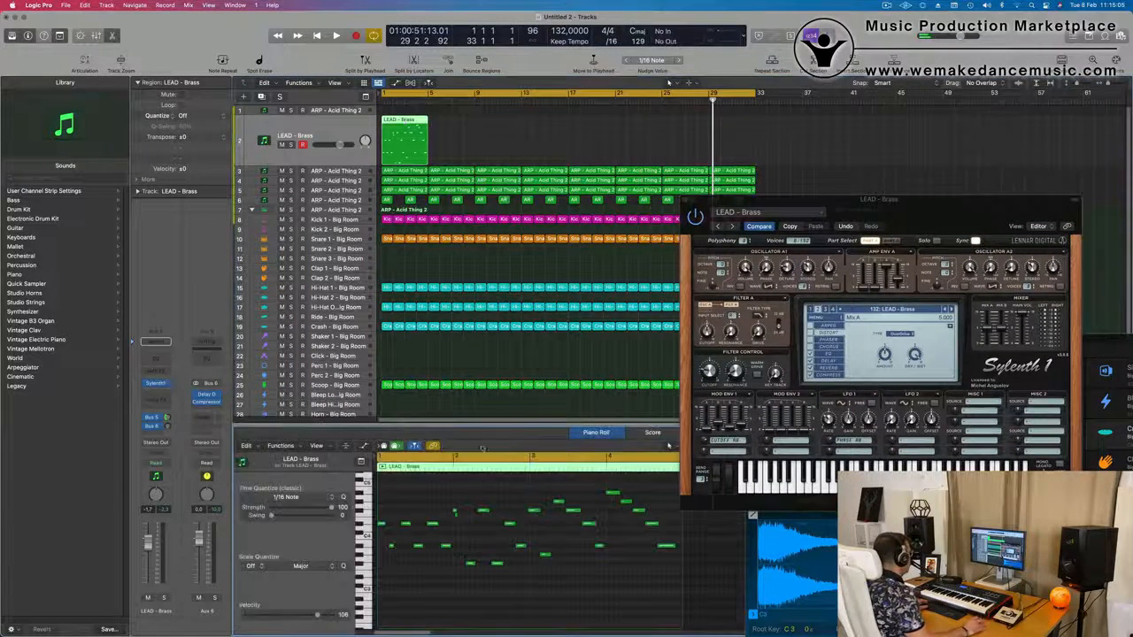
key(space)
key(super+a)
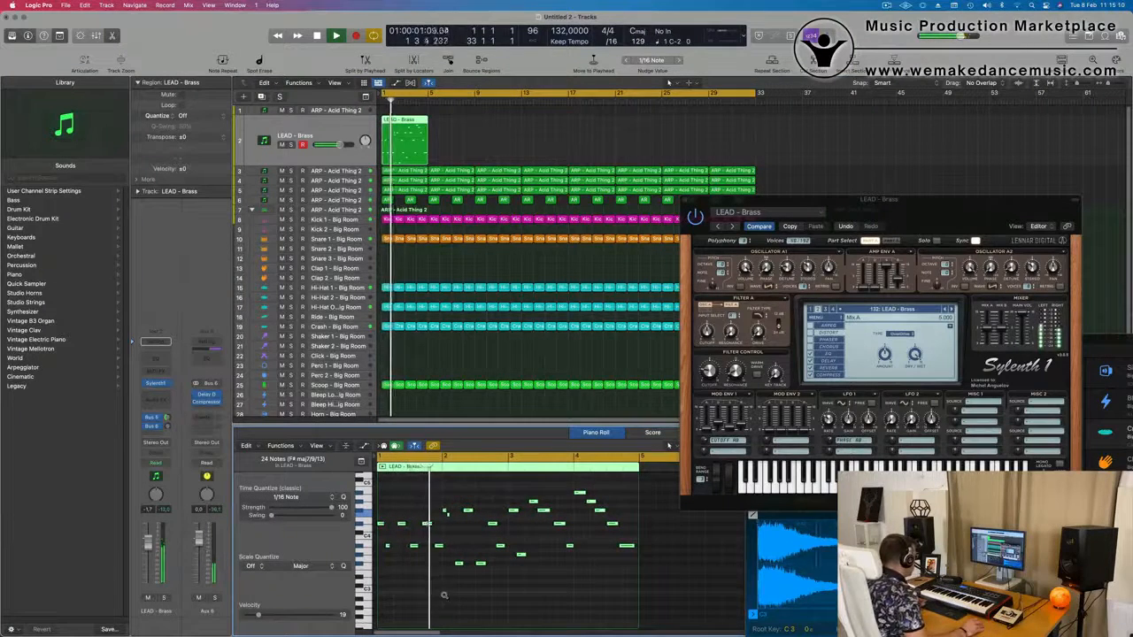
Step: Move the short F4 note at the start of bar 2 to position 2 1 2 1
key(space)
key(space)
key(super+Right)
key(super+Right)
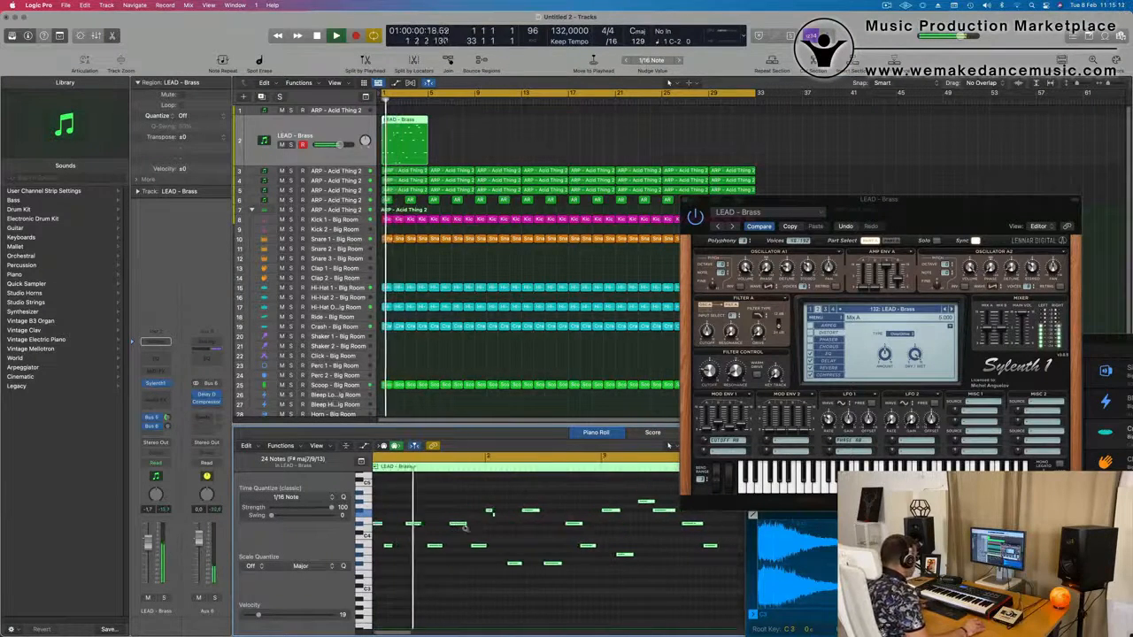
key(space)
key(super+Right)
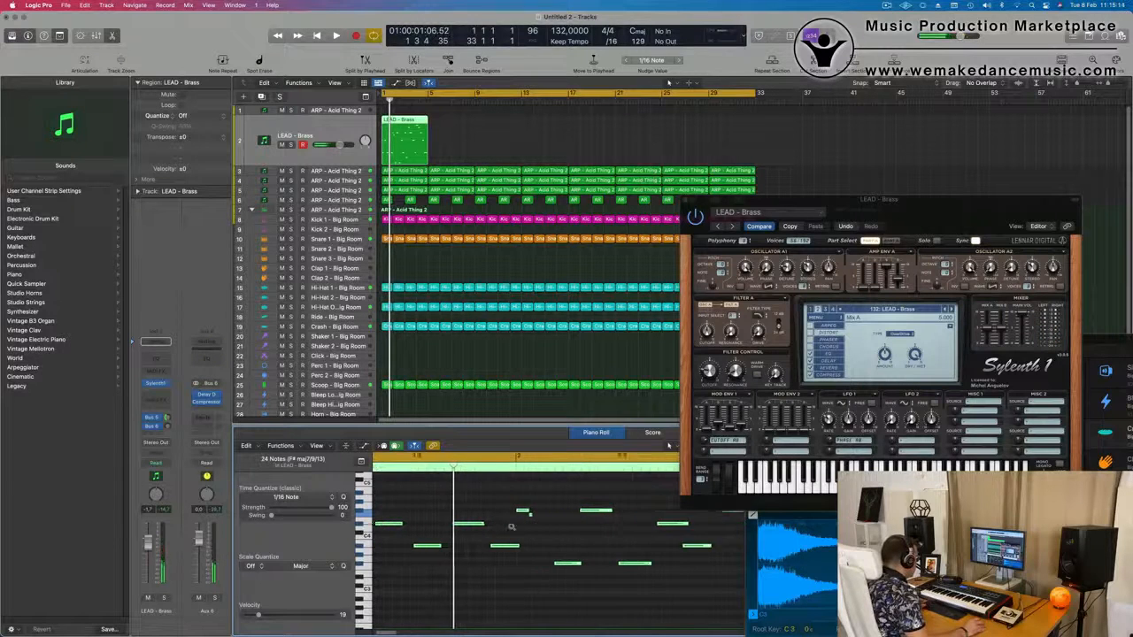
click(561, 528)
drag(542, 515, 550, 516)
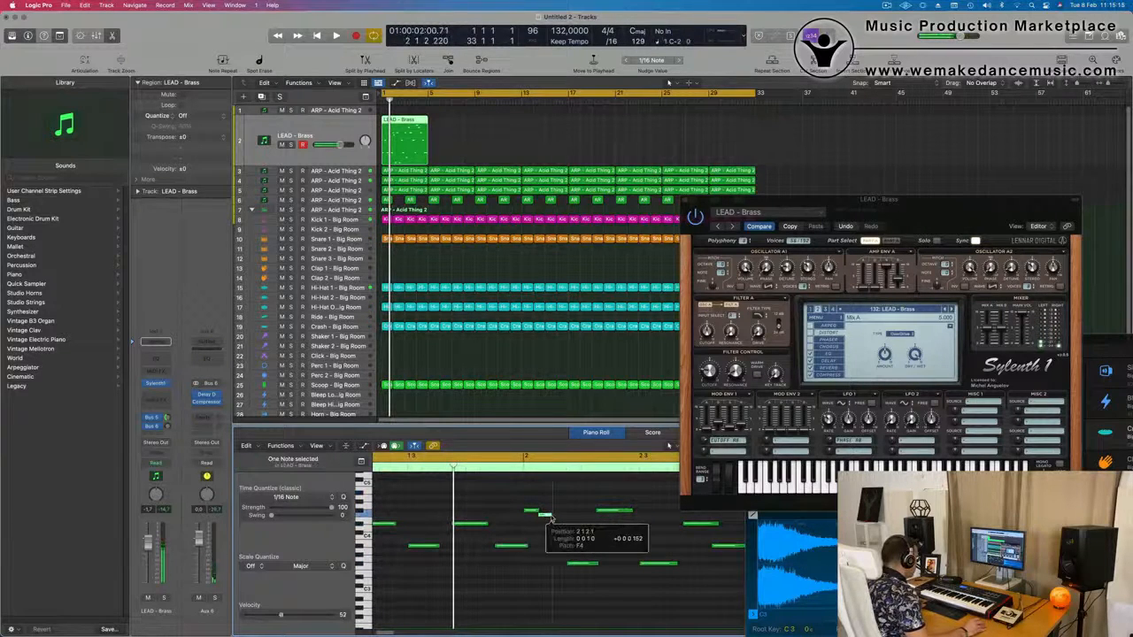
Step: Replay the LEAD - Brass region and check the timing of its first two bars, including the low notes in bar 2
key(space)
key(super+Left)
key(super+Left)
key(super+Left)
key(super+Left)
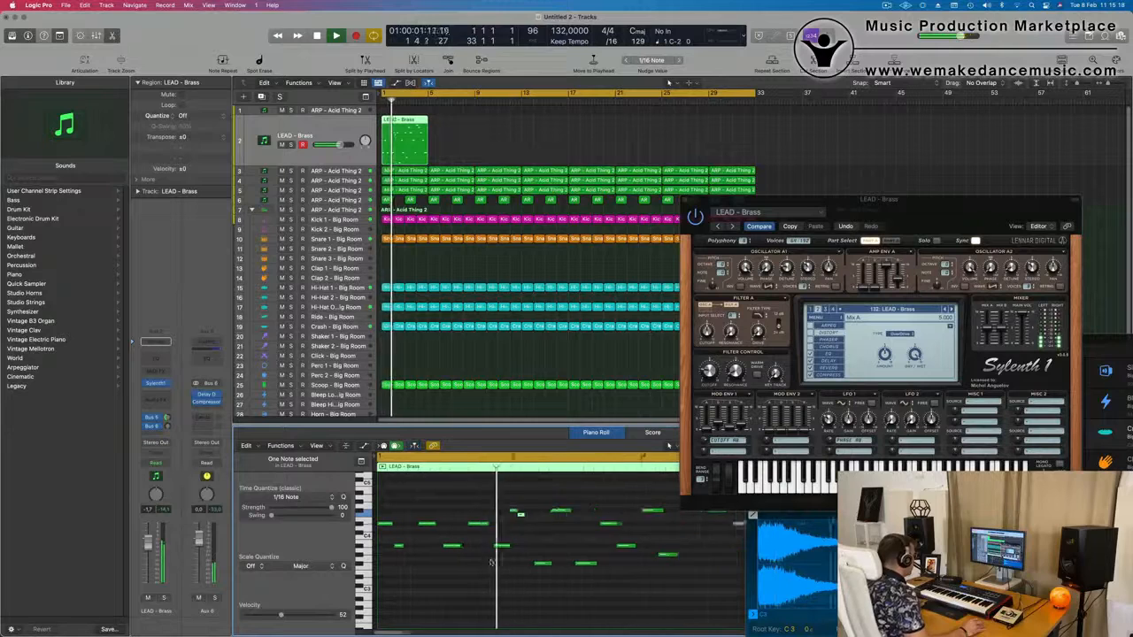
key(super+Left)
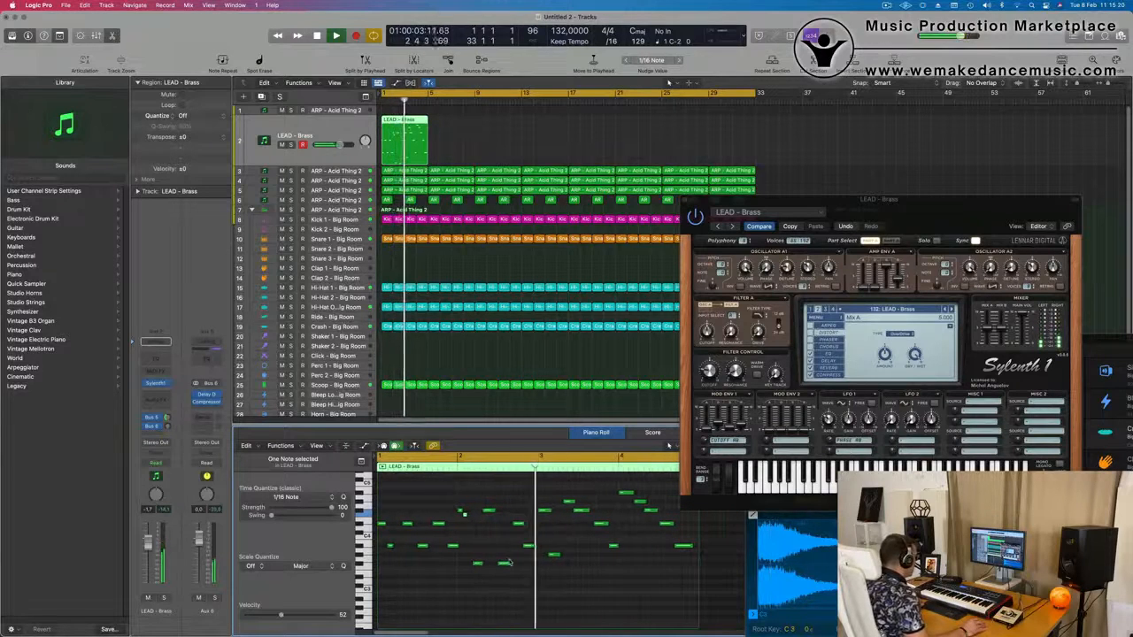
key(super+Right)
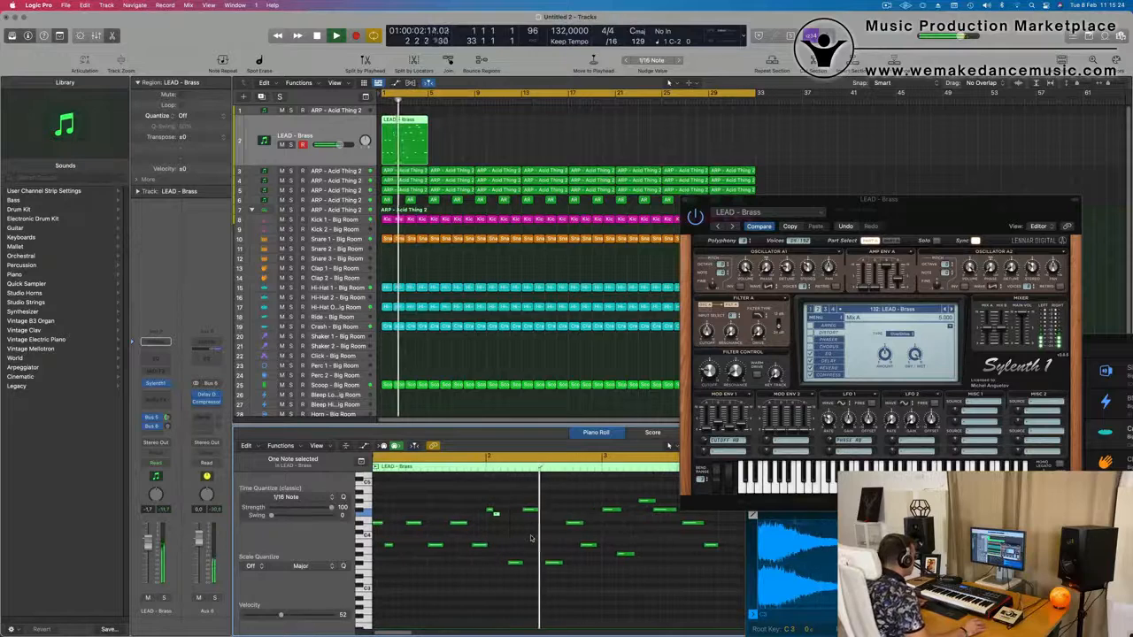
click(518, 563)
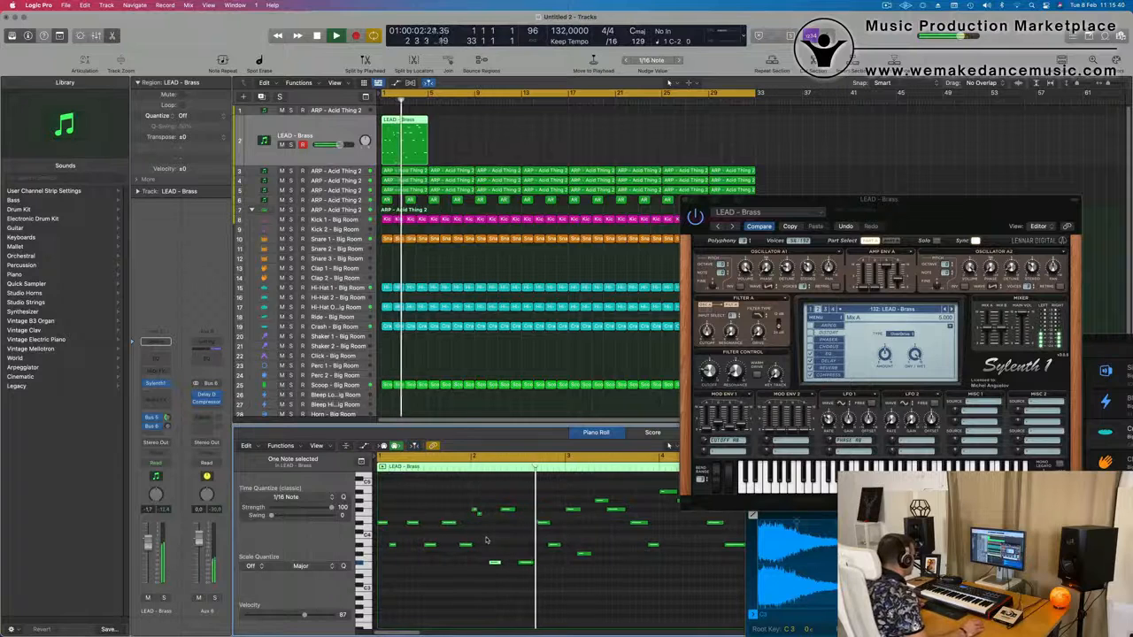
key(Return)
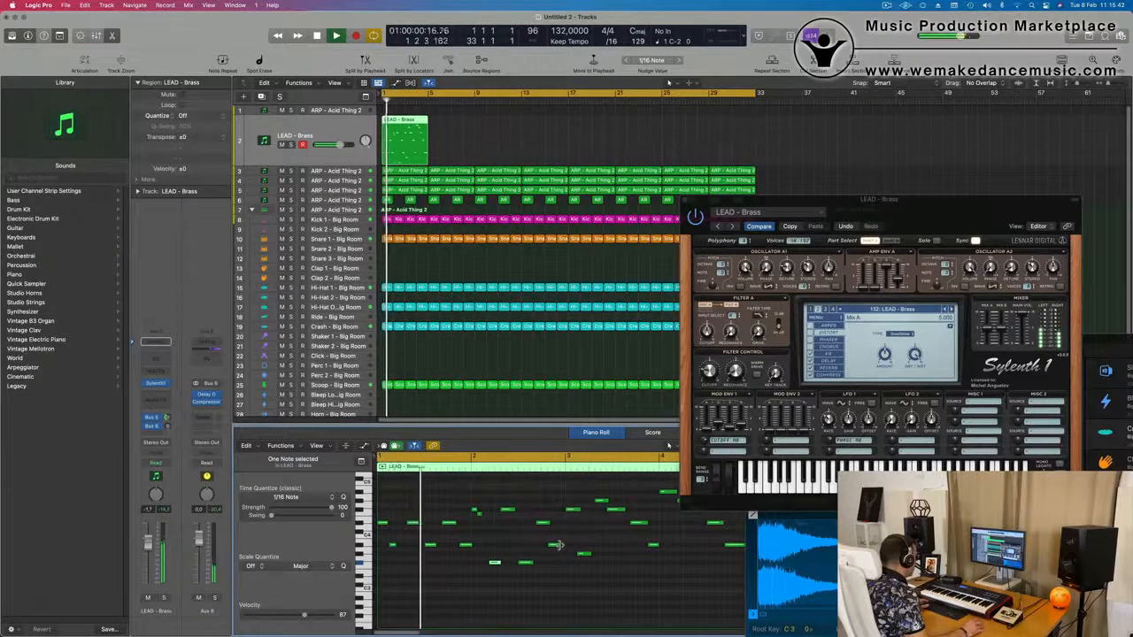
Step: Try to shorten the last note of bar 2 and add a short note one semitone higher right after it
drag(560, 545, 551, 545)
key(Return)
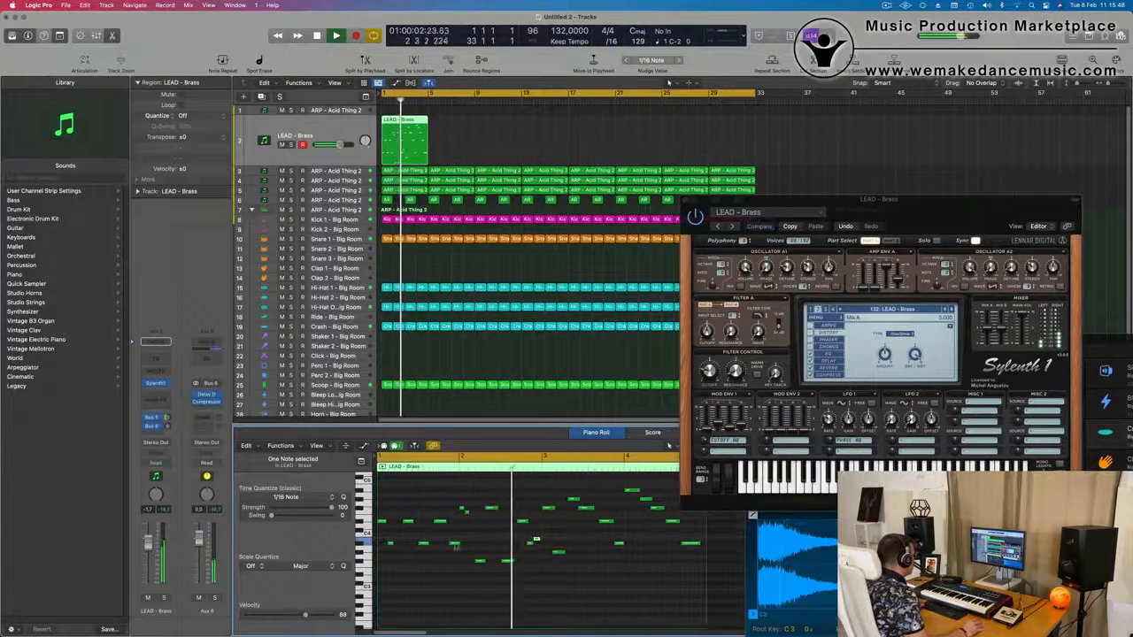
key(Return)
key(super+Right)
key(super+Right)
key(super+Right)
key(super+Right)
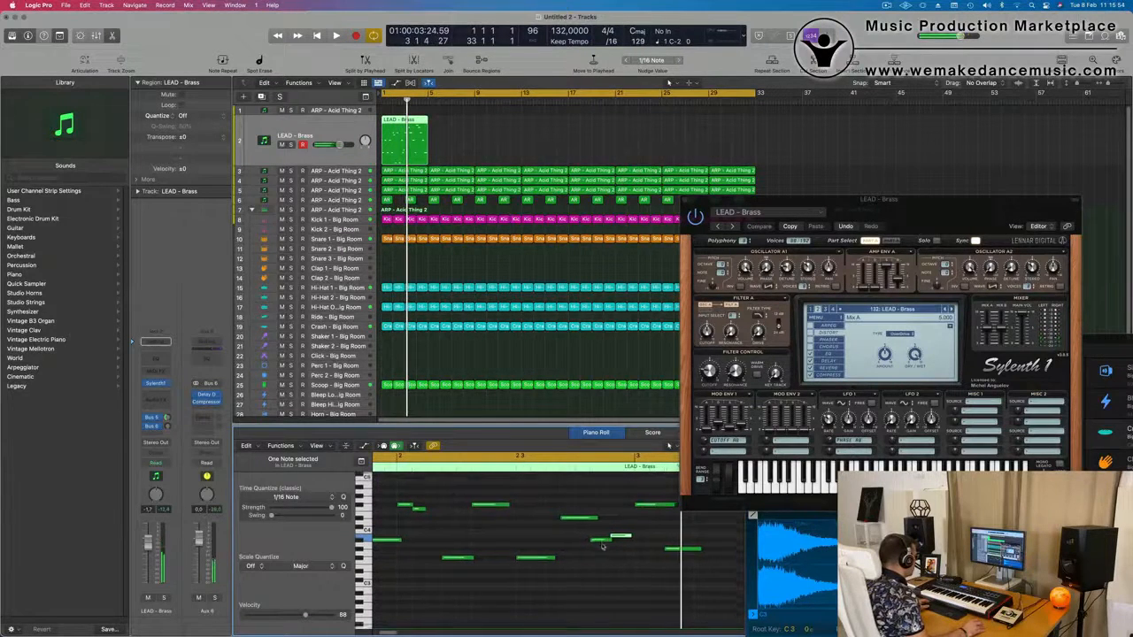
key(Return)
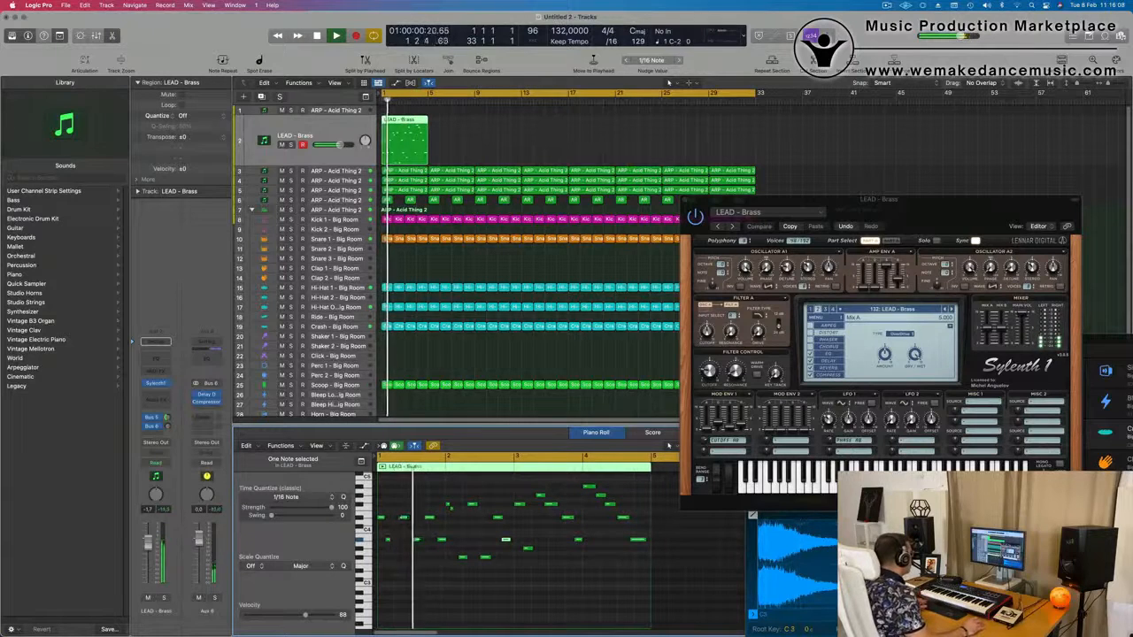
Step: Replace bars 3 and 4 of the LEAD - Brass part with a repeat of its first two bars and select both regions
super+double_click(404, 131)
key(Delete)
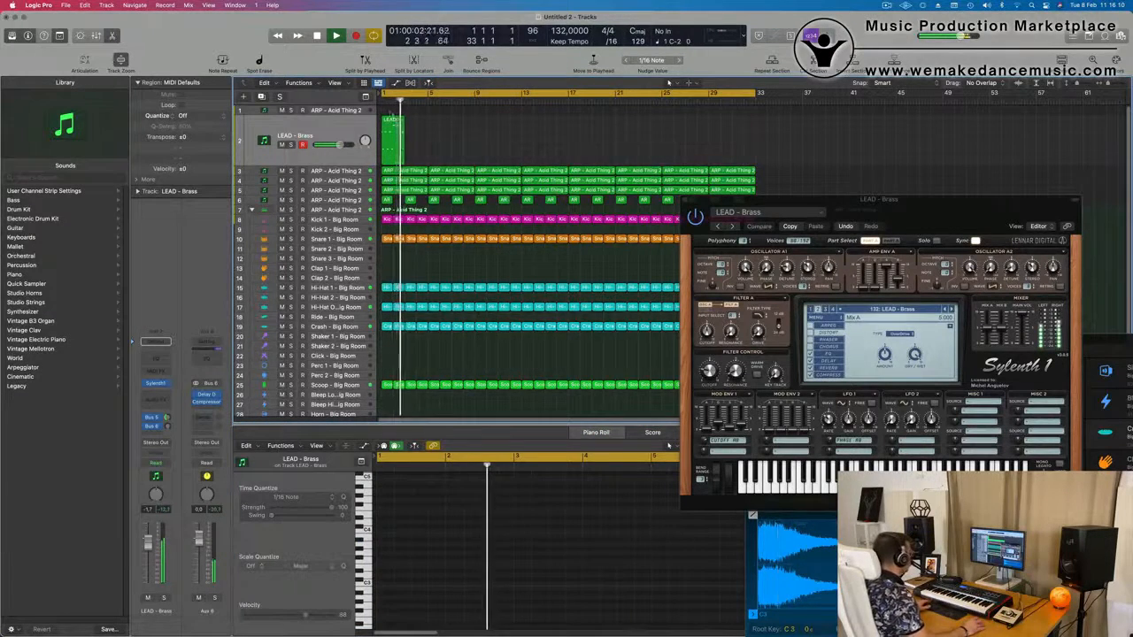
click(392, 127)
key(super+r)
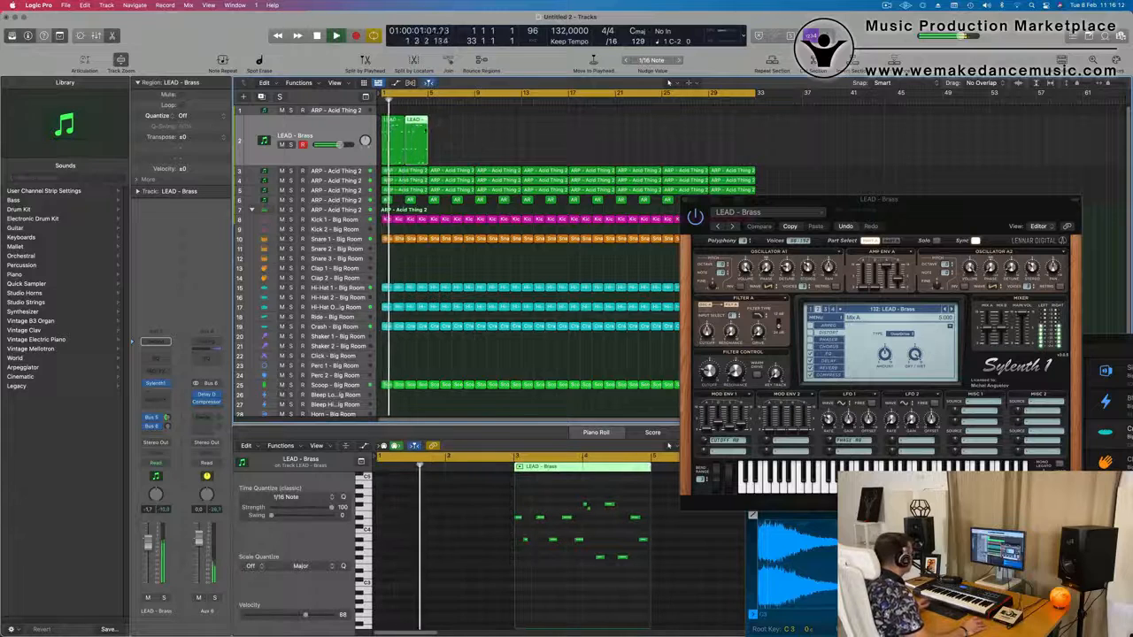
click(371, 157)
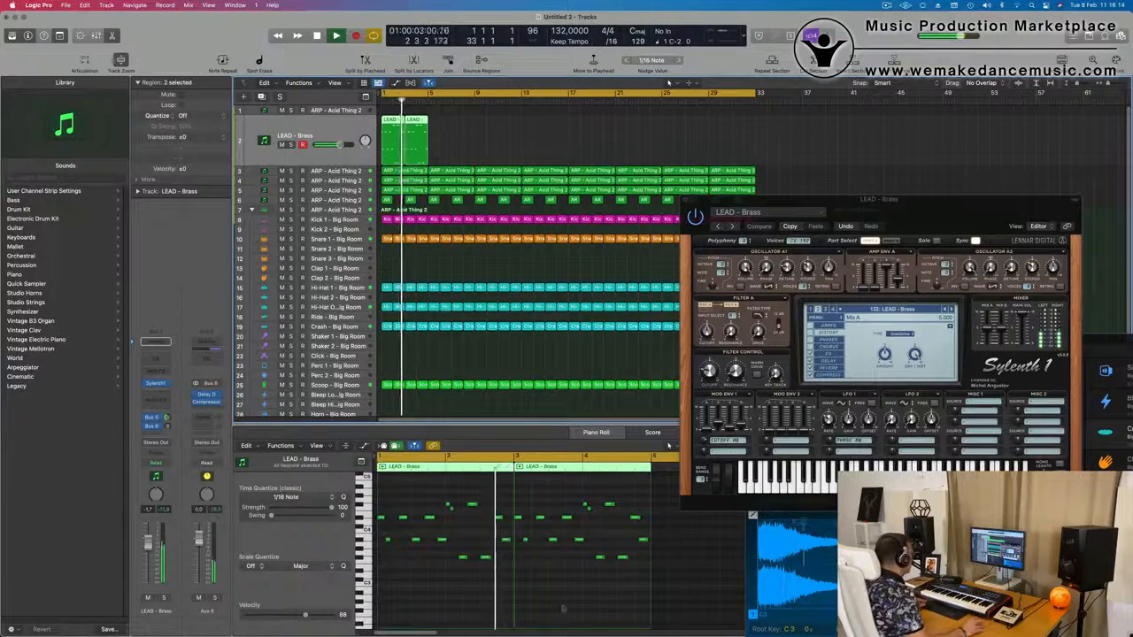
Step: Play the two LEAD - Brass regions and examine how the repeated two-bar melody flows in the piano roll
scroll(494, 580, down, 1)
scroll(494, 580, down, 1)
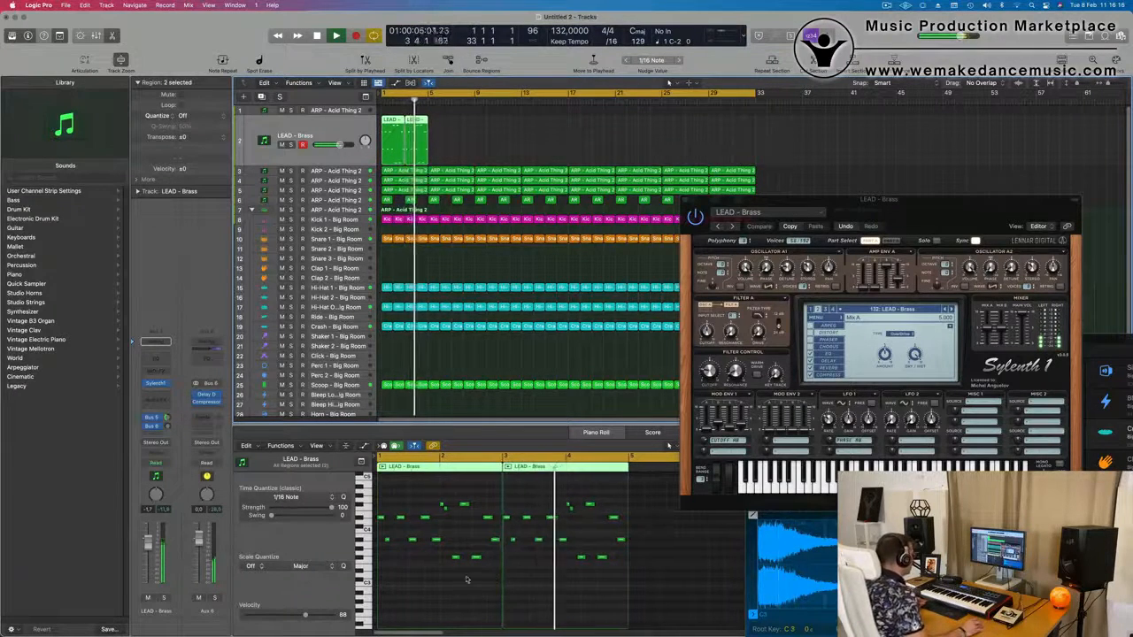
scroll(474, 586, down, 1)
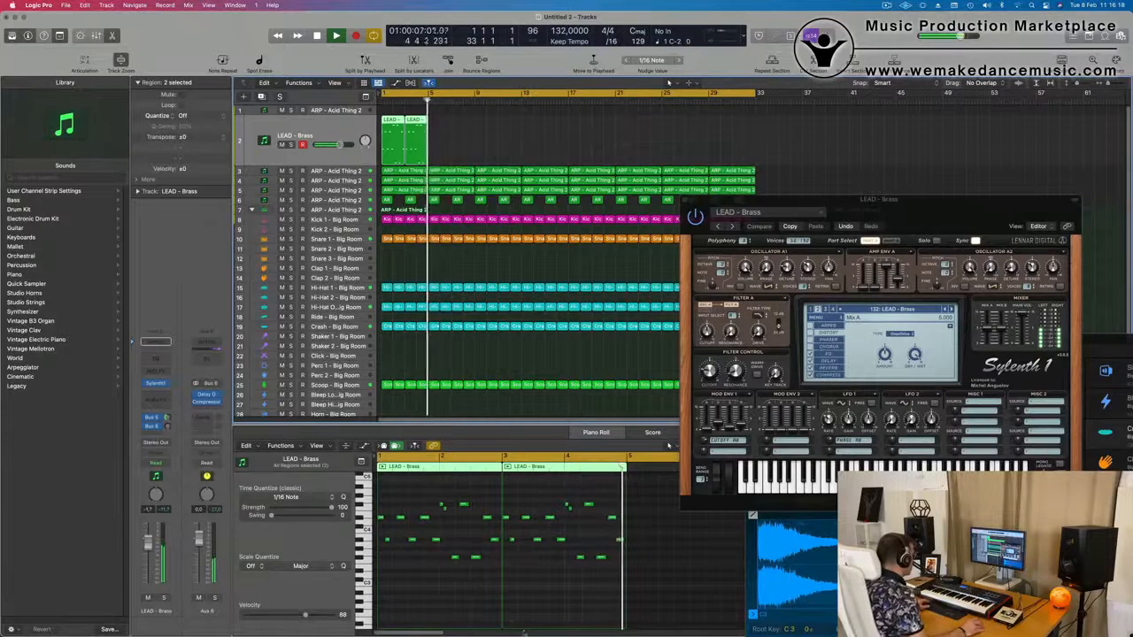
scroll(468, 585, up, 5)
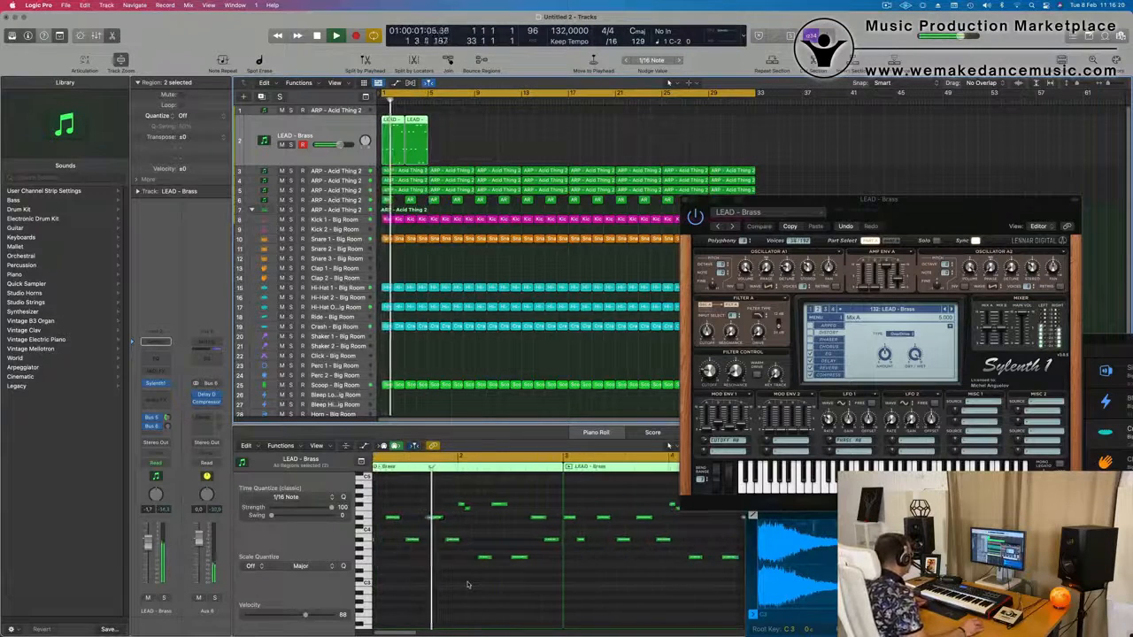
scroll(468, 584, up, 1)
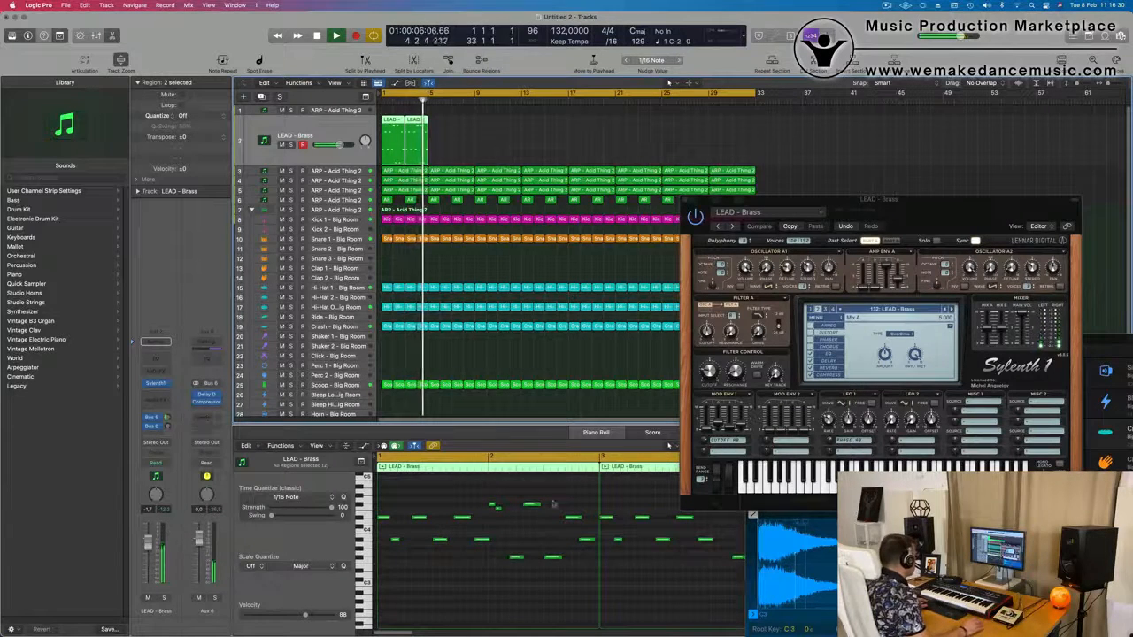
key(space)
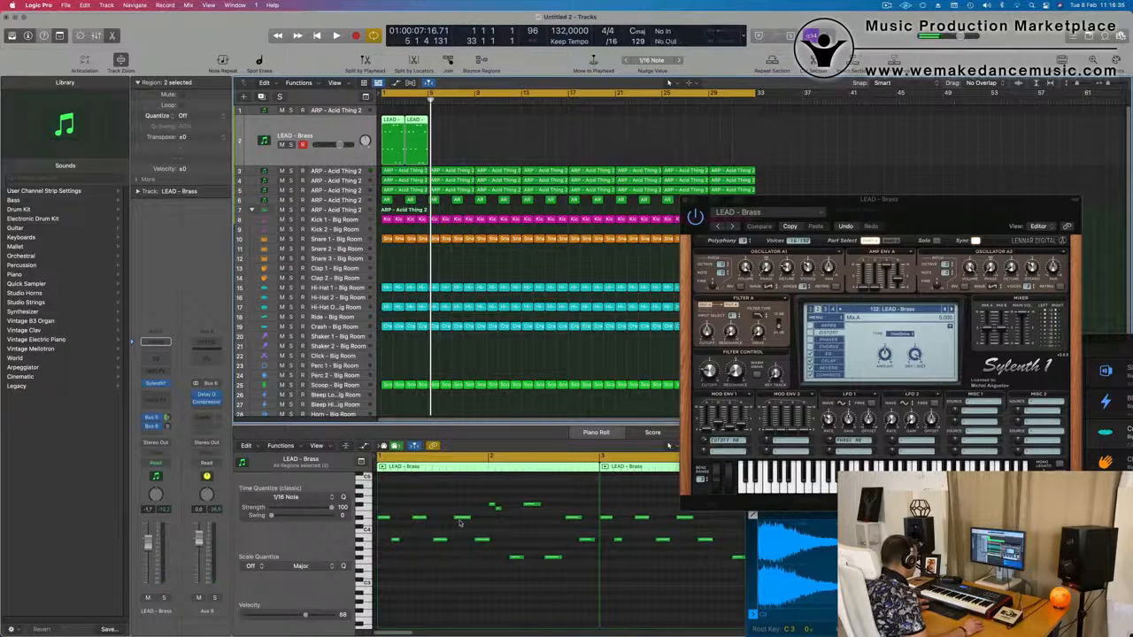
scroll(504, 519, right, 1)
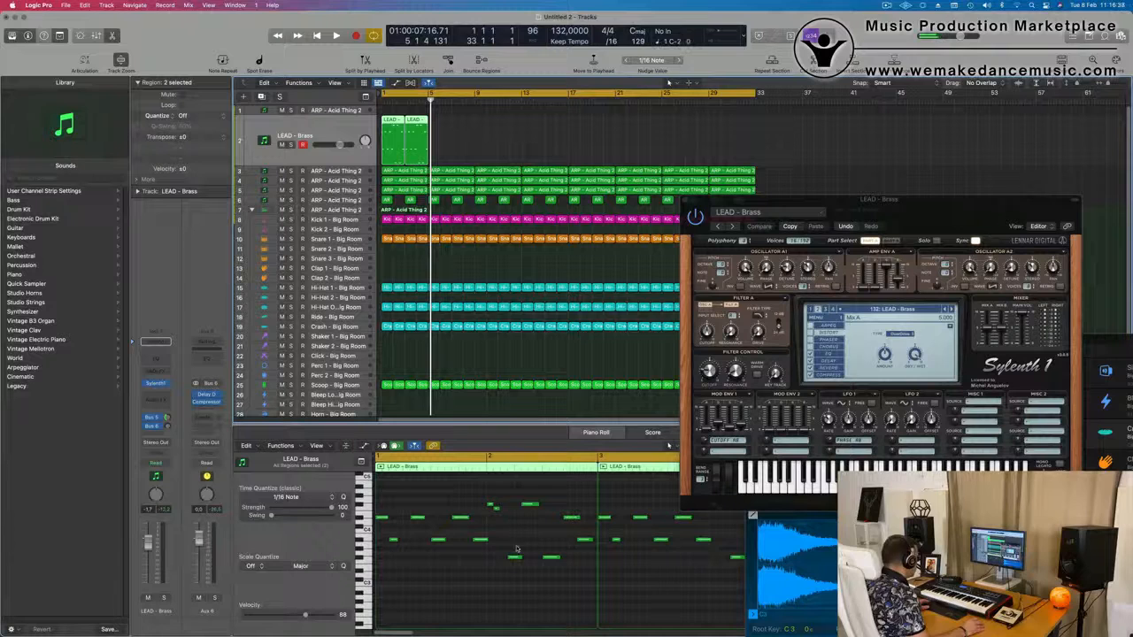
key(space)
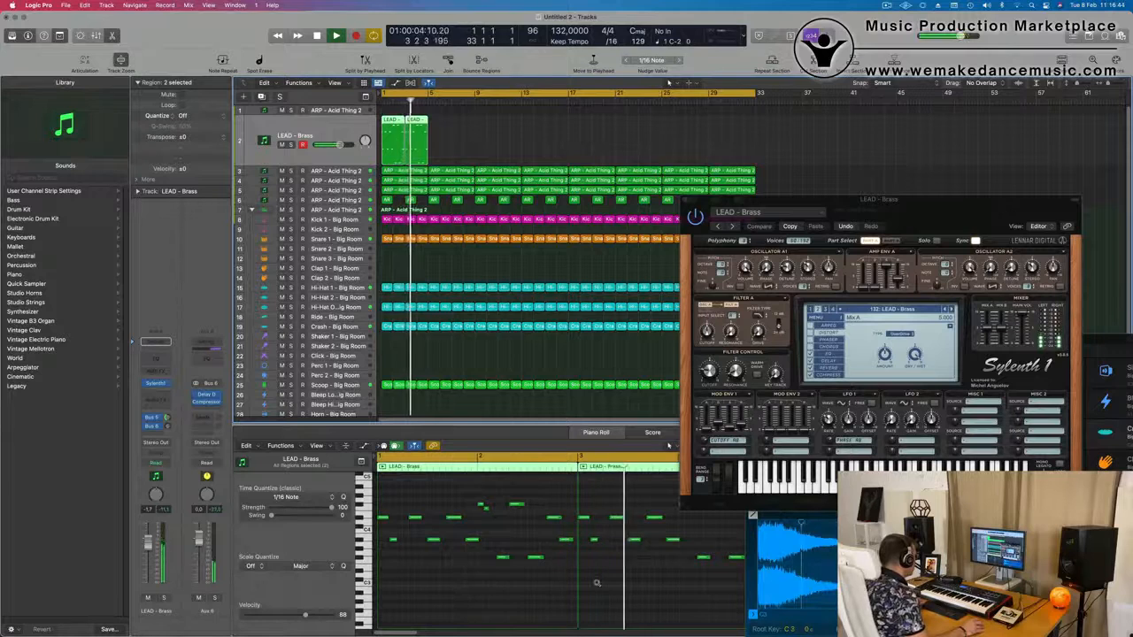
scroll(575, 581, down, 5)
key(Return)
scroll(501, 579, up, 4)
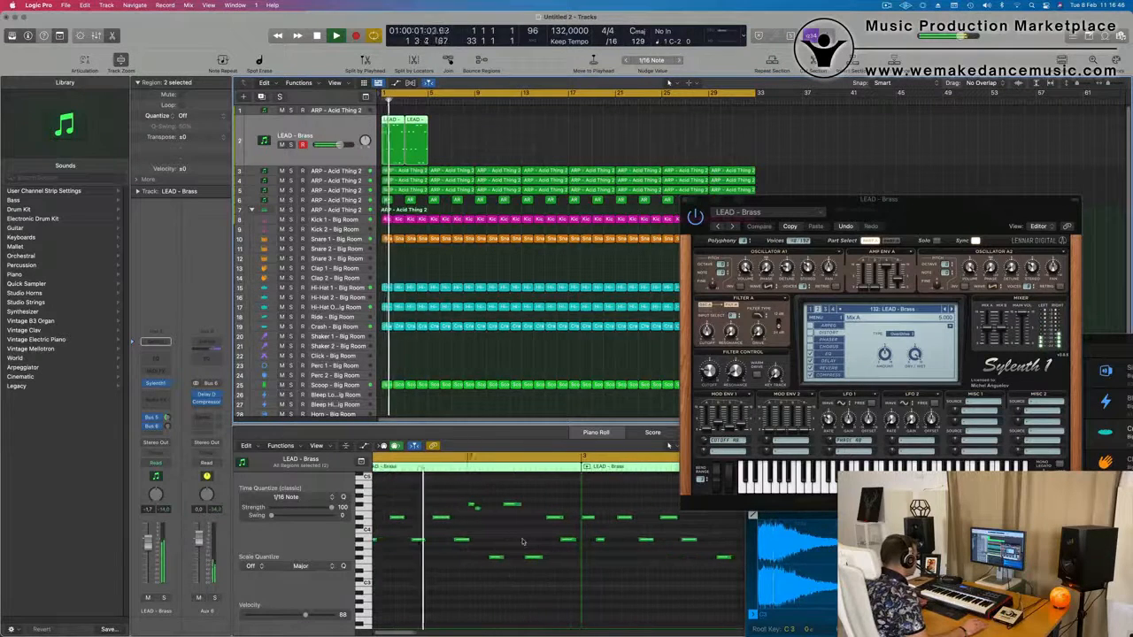
Step: Select the last two notes of bar 2 in the first LEAD - Brass region and shorten them to one sixteenth (0 0 1 0)
key(space)
drag(555, 502, 572, 577)
key(Return)
key(space)
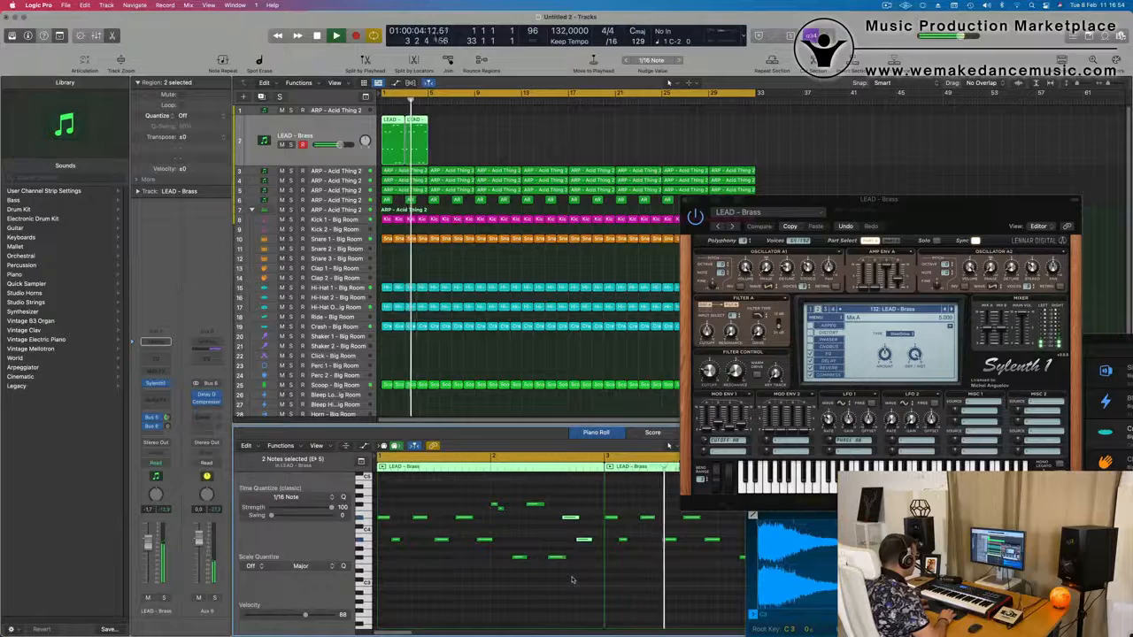
key(space)
key(space)
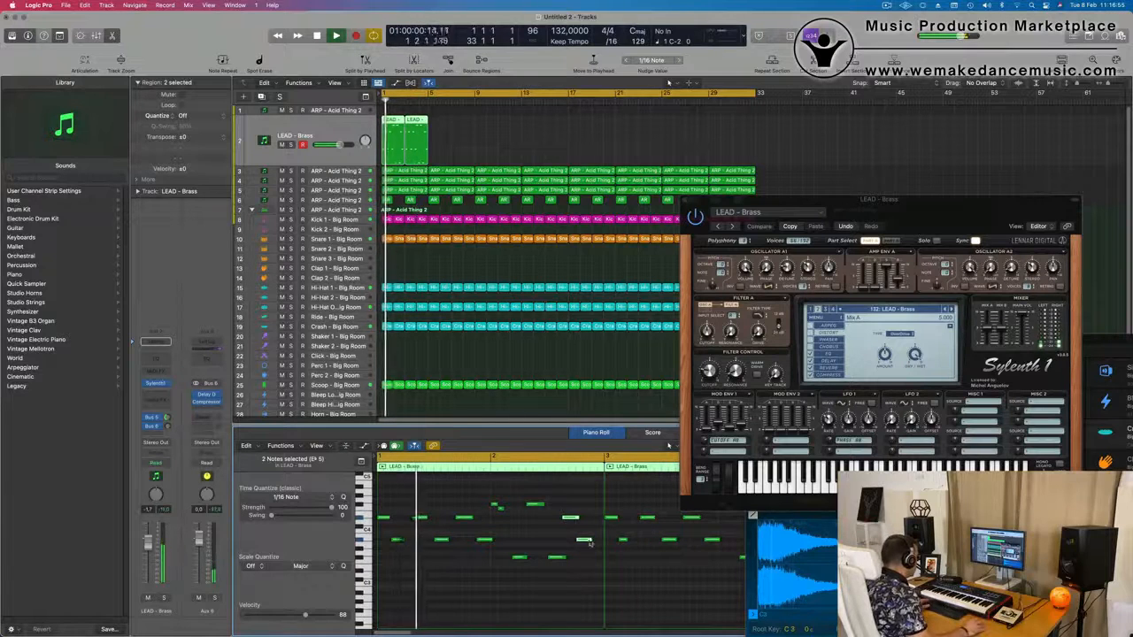
drag(590, 542, 582, 541)
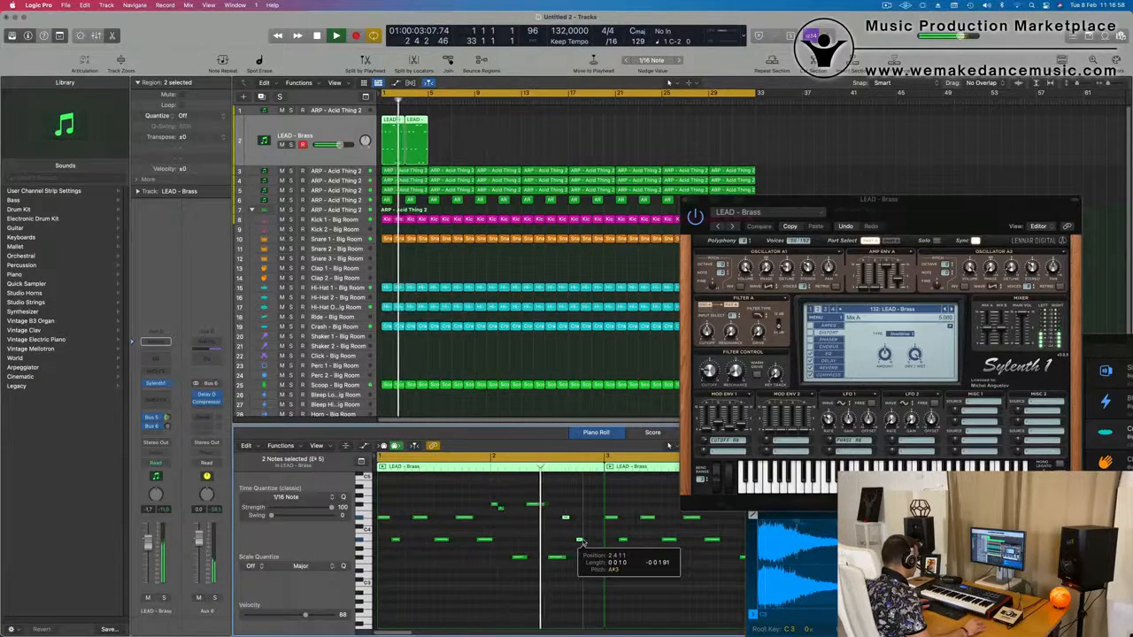
Step: Move the short A#3 one sixteenth earlier, and shift it and the short note before it two sixteenths later
click(577, 541)
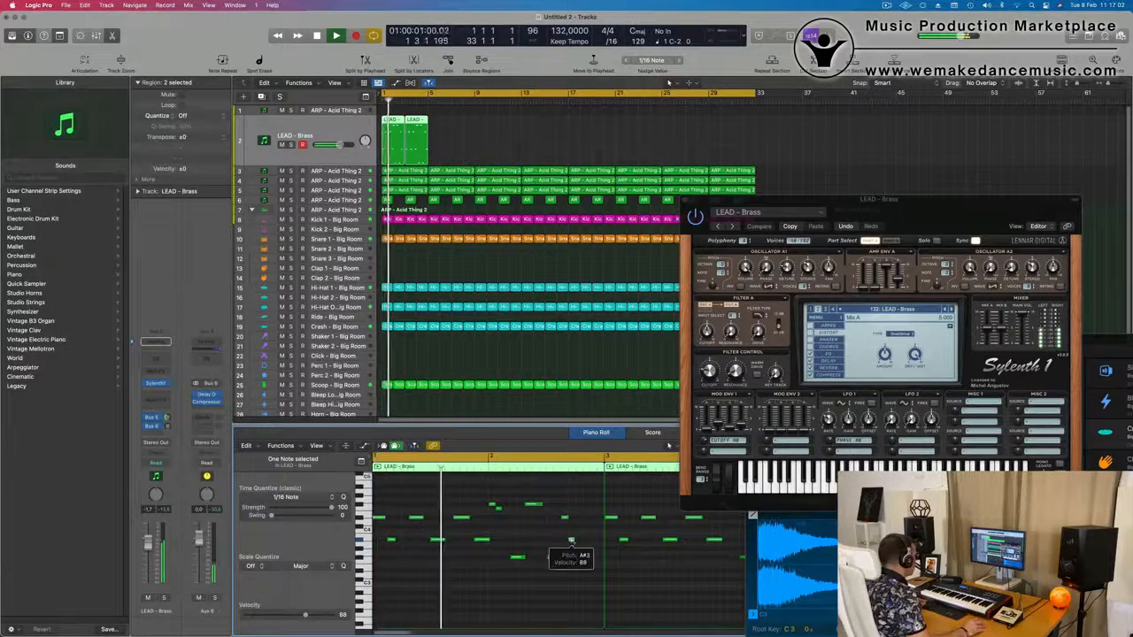
scroll(572, 541, up, 2)
scroll(497, 534, up, 1)
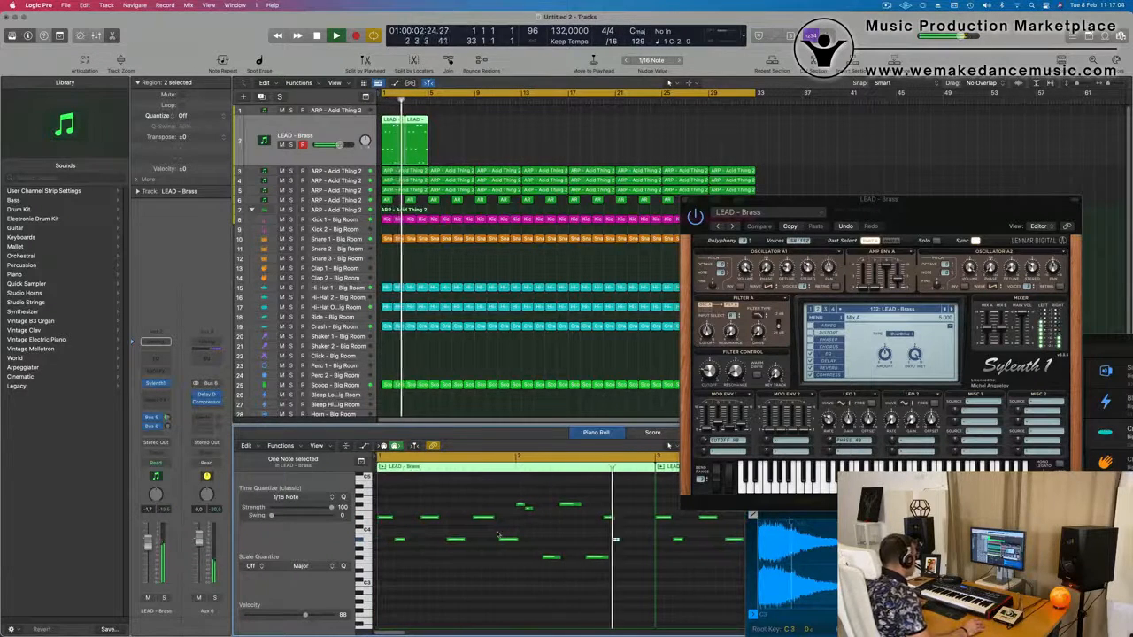
drag(646, 590, 630, 555)
key(alt+Right)
key(alt+Right)
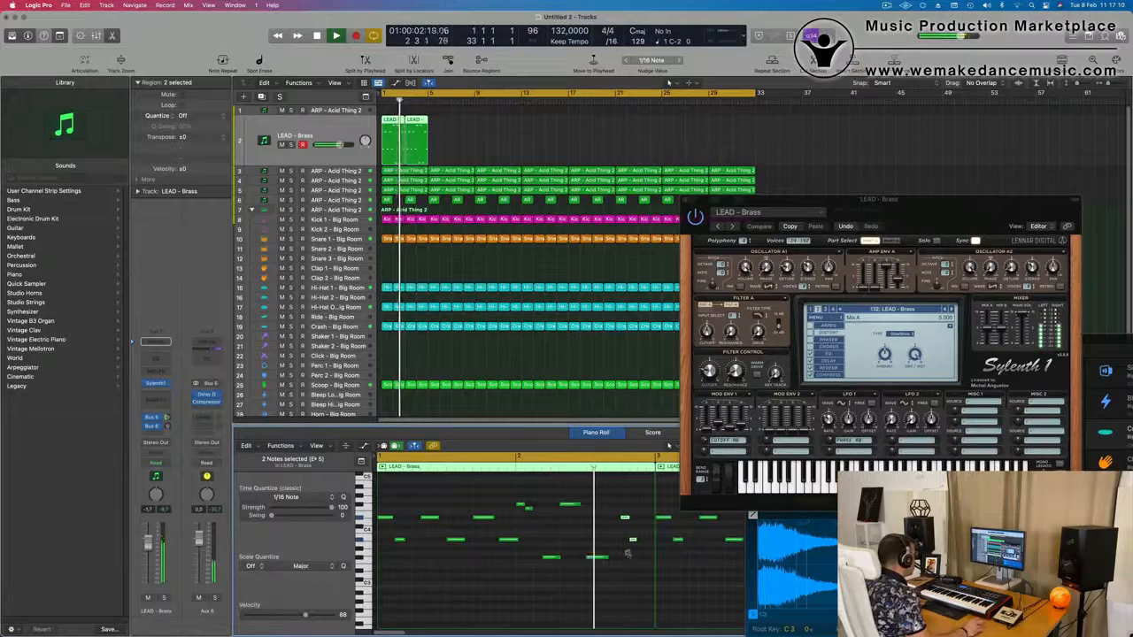
Step: Replace the short D#4 near the end of bar 2 with an F#4 one sixteenth earlier and pull the A#3 right behind it
click(600, 559)
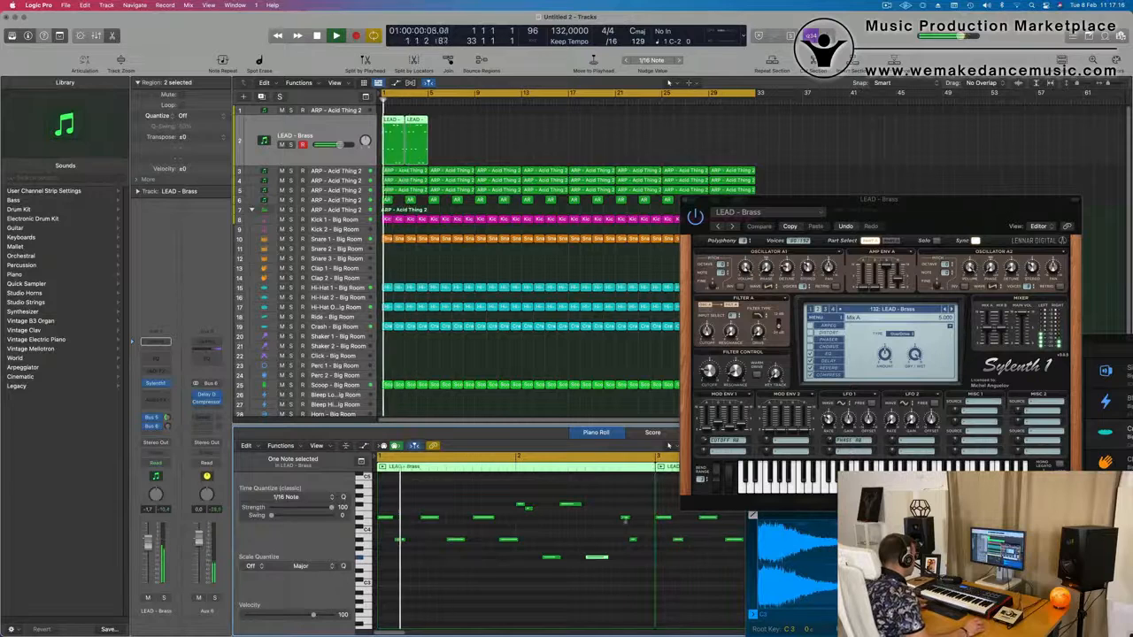
click(625, 518)
drag(625, 519, 615, 505)
scroll(599, 526, down, 2)
scroll(599, 526, down, 1)
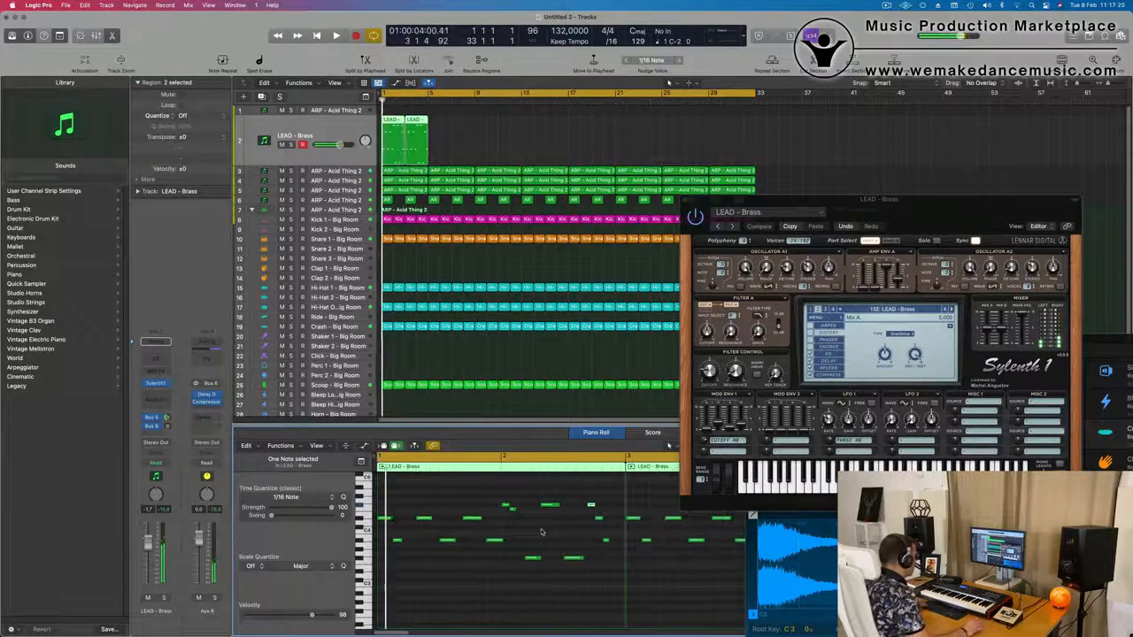
scroll(552, 537, up, 3)
scroll(550, 538, down, 1)
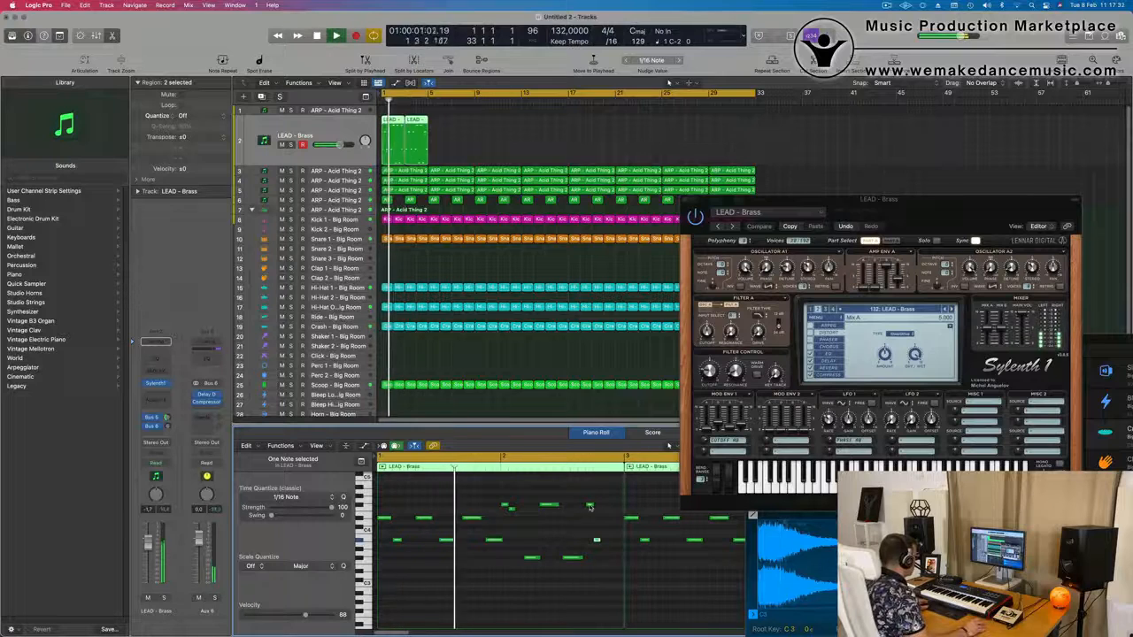
Step: Shift the short F#4 and A#3 notes at the end of bar 2 one sixteenth later
drag(585, 497, 610, 565)
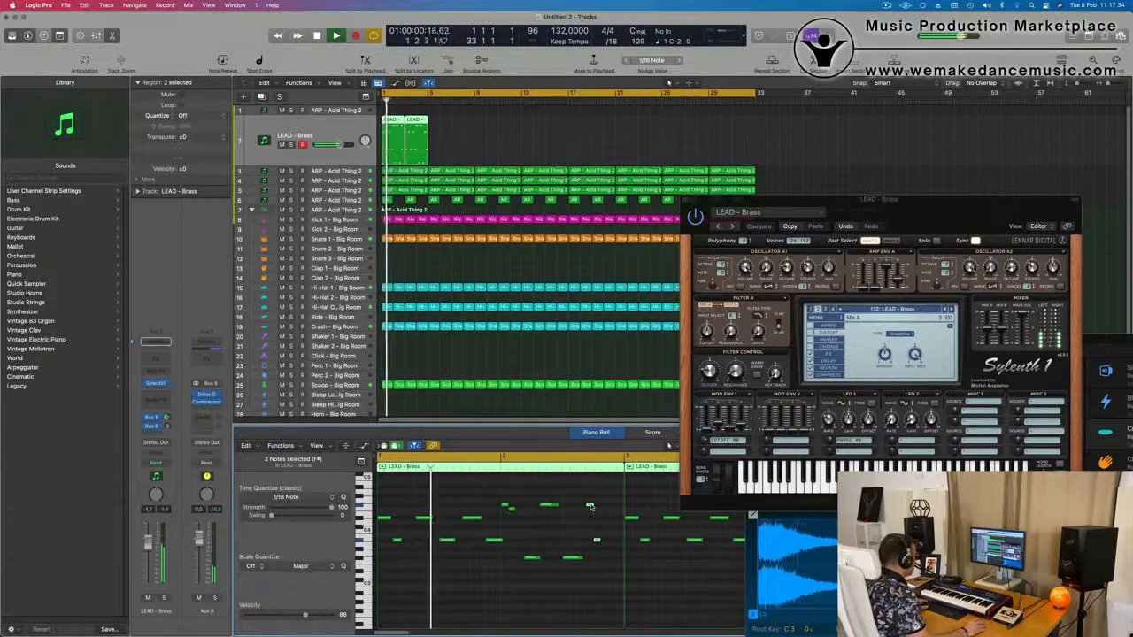
drag(591, 506, 599, 507)
scroll(549, 531, down, 1)
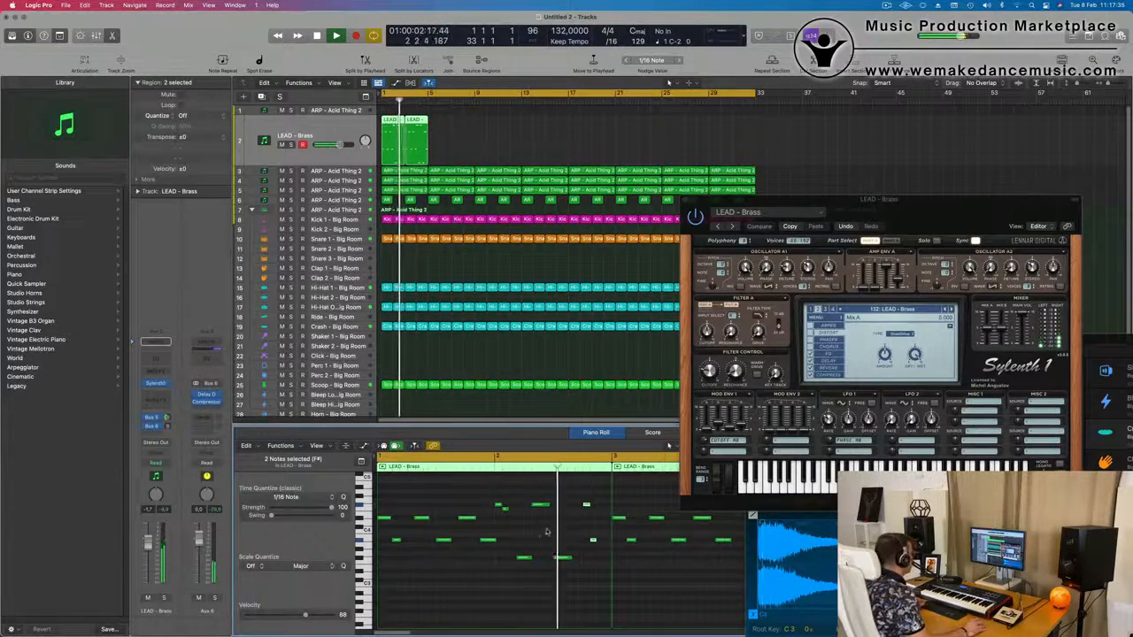
Step: Copy the last A#3 note of bar 1 into bar 2 of the first LEAD - Brass region, after the last low note, and replay
click(536, 544)
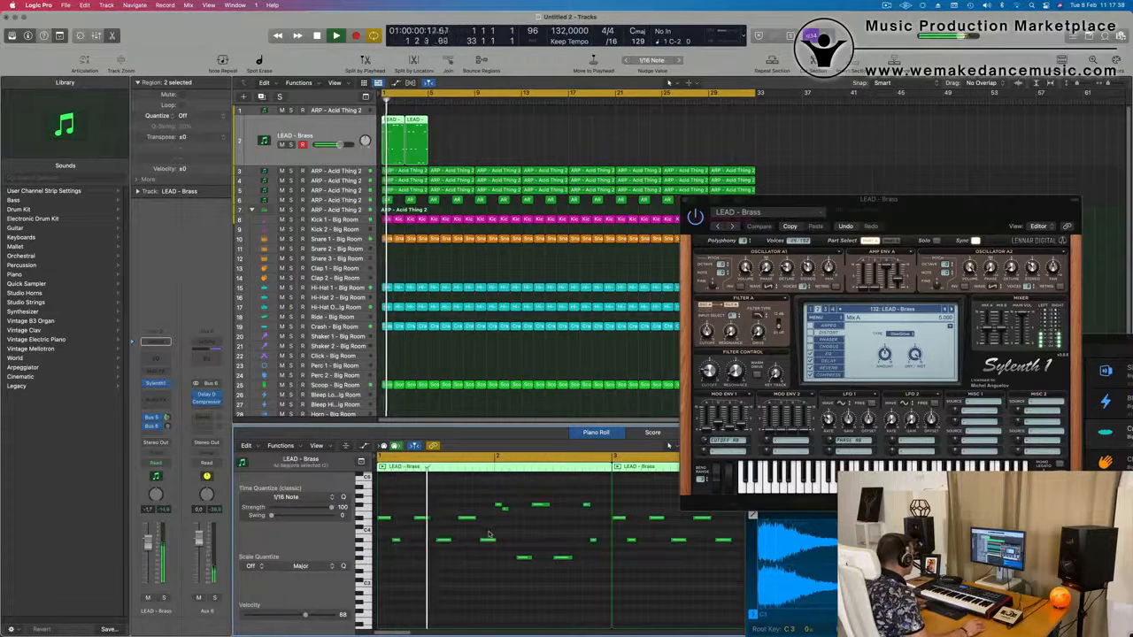
drag(490, 543, 536, 542)
key(space)
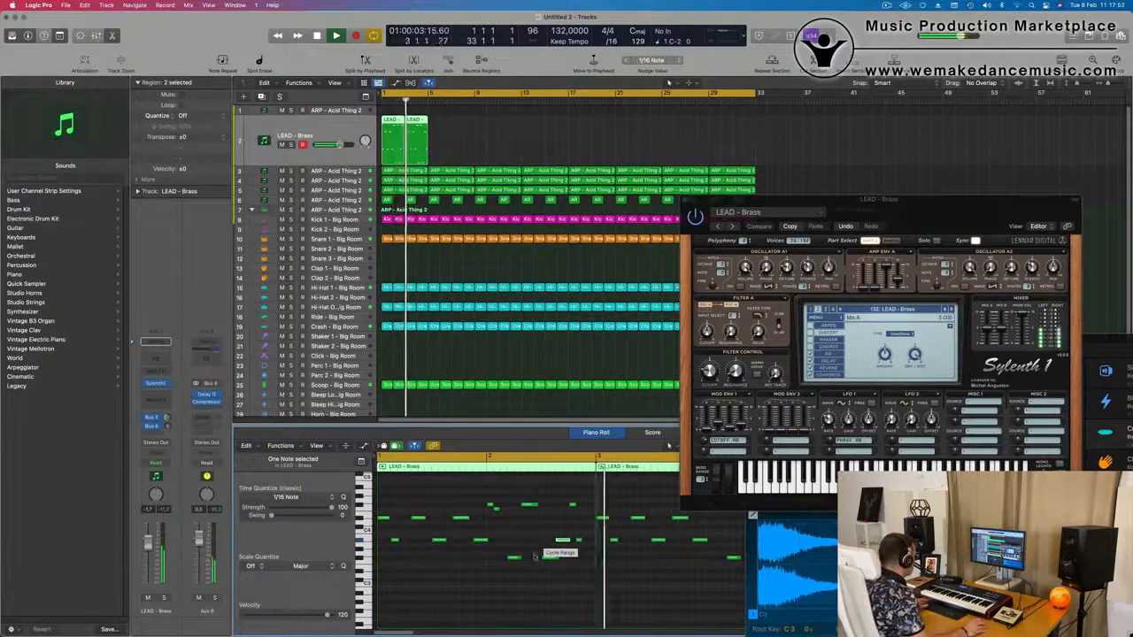
key(Return)
Step: Delete the second LEAD - Brass region and select the remaining first one
click(478, 141)
click(416, 139)
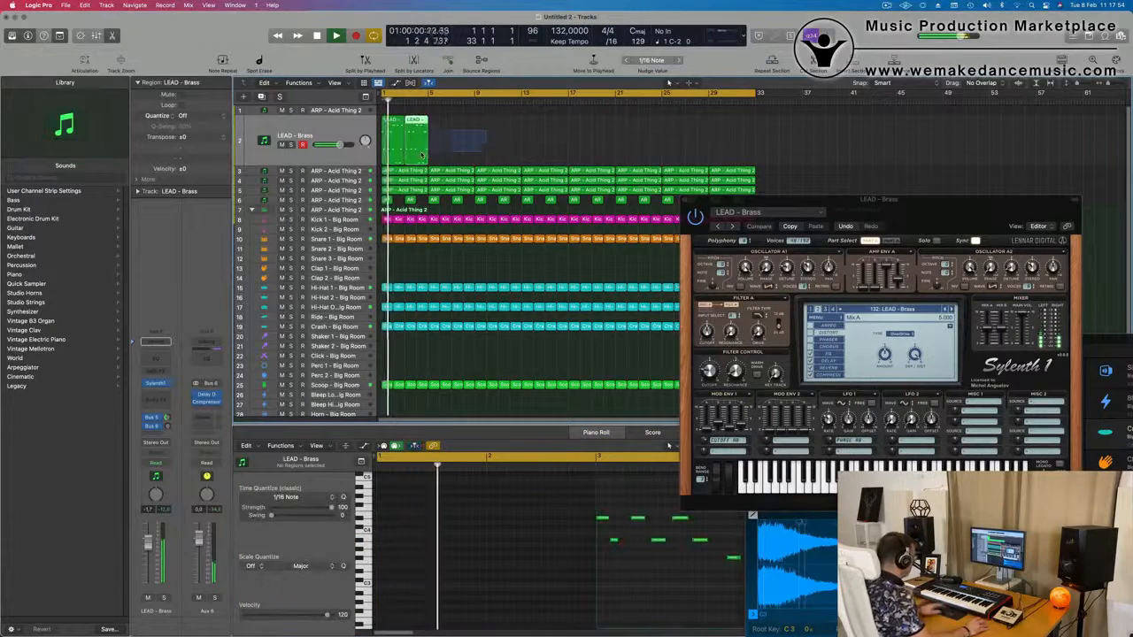
key(BackSpace)
key(space)
click(388, 138)
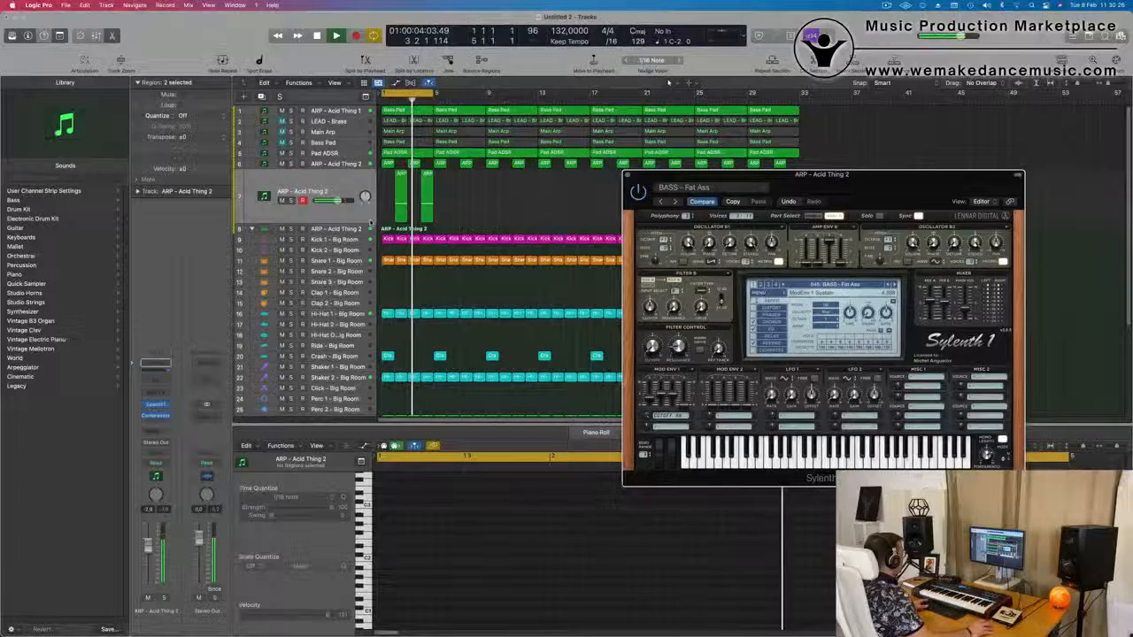
Step: Lower the volume of the ARP - Acid Thing 2 track holding the BASS - Fat Ass sound during playback, and close its synth window
key(space)
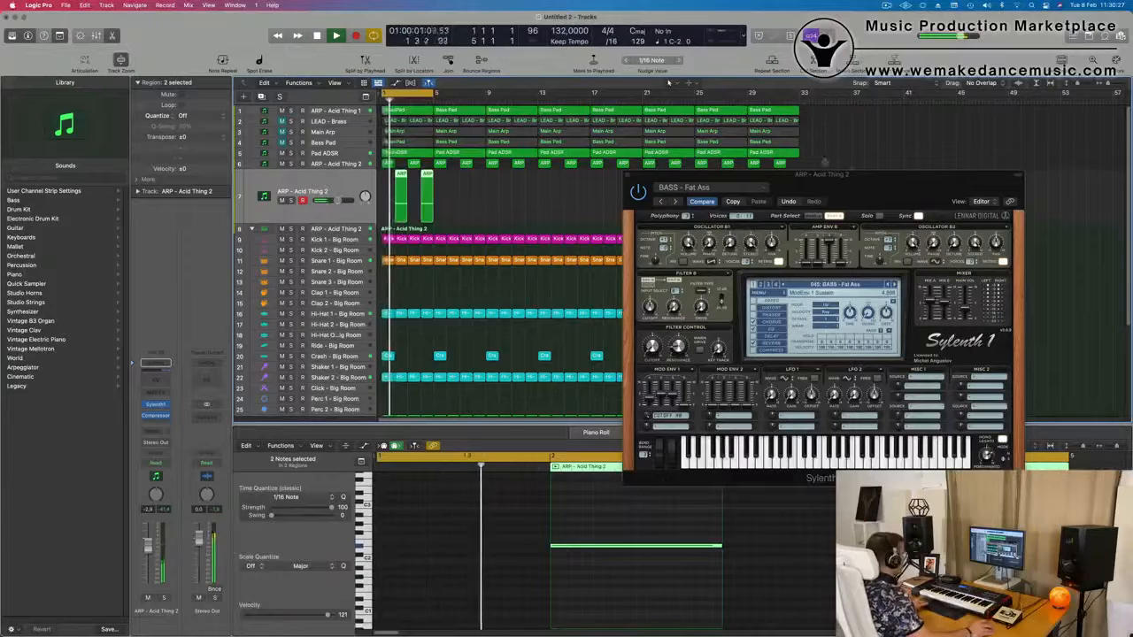
drag(856, 184, 710, 177)
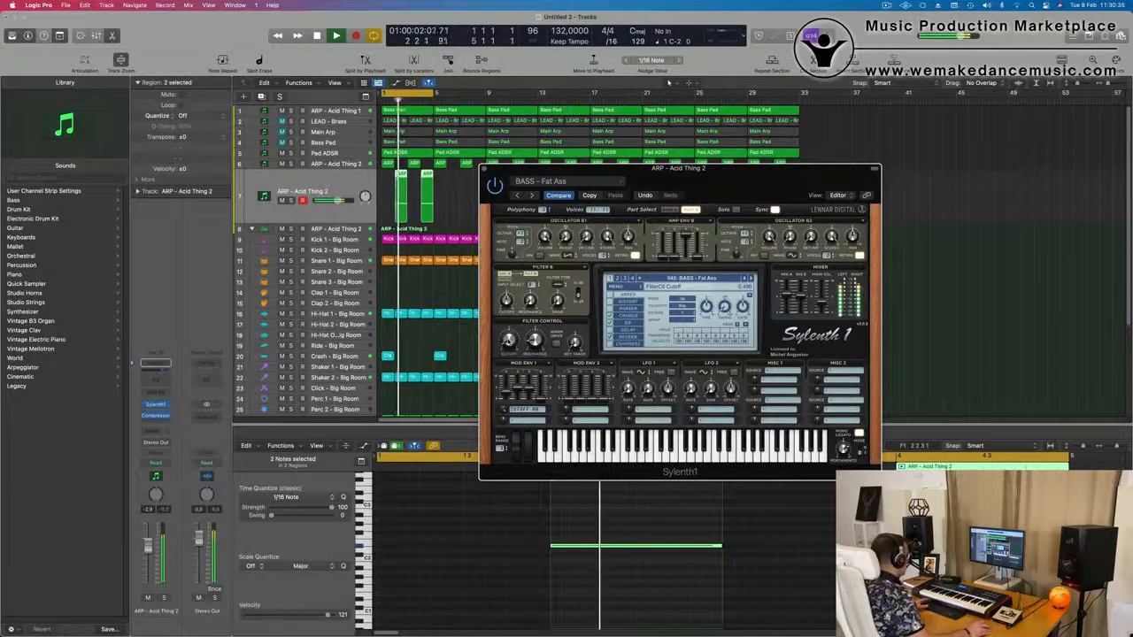
key(space)
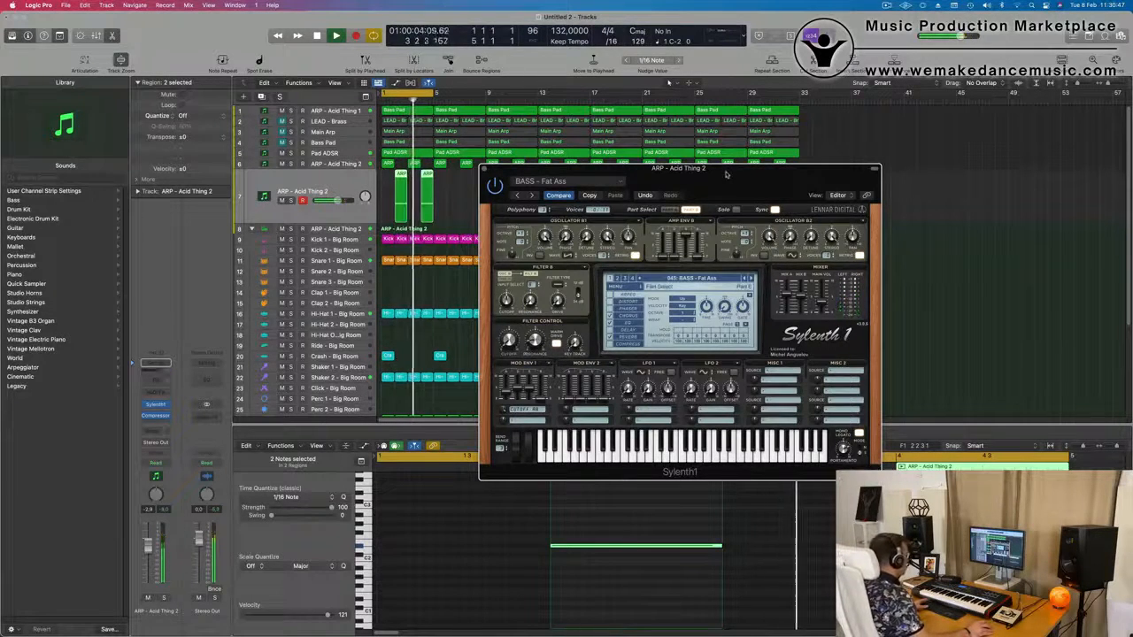
drag(726, 175, 661, 263)
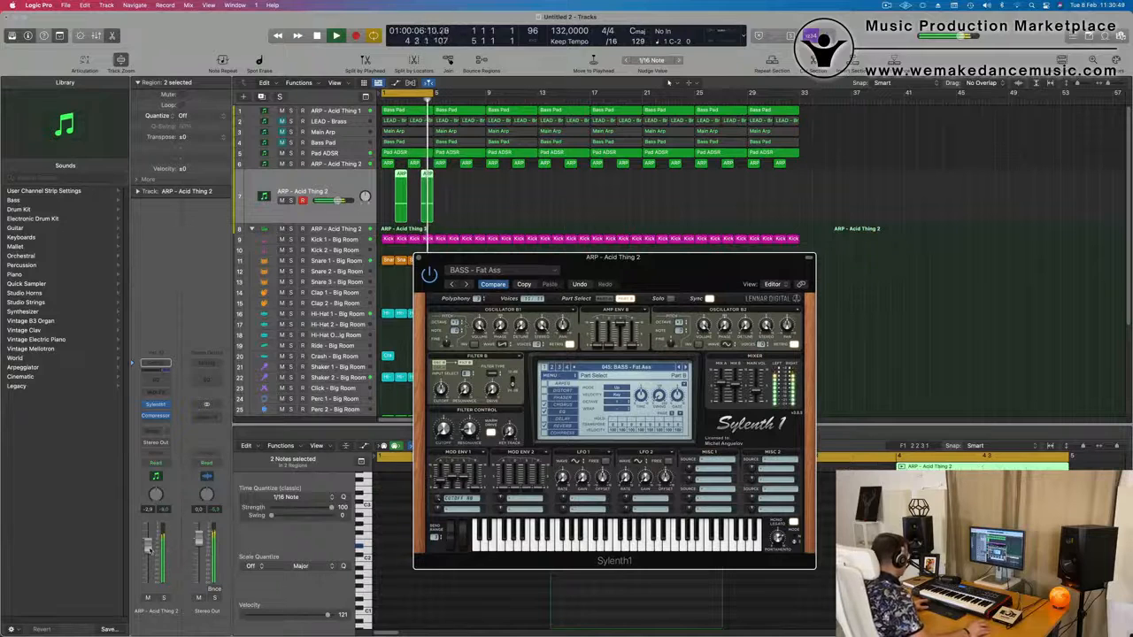
drag(148, 551, 149, 569)
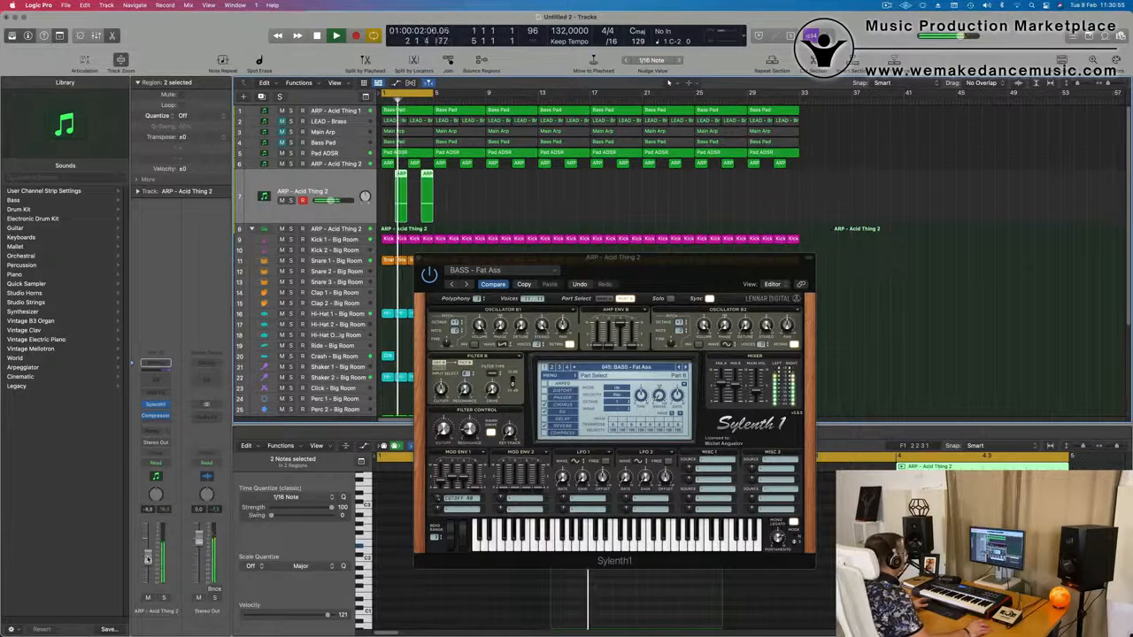
drag(682, 287, 542, 367)
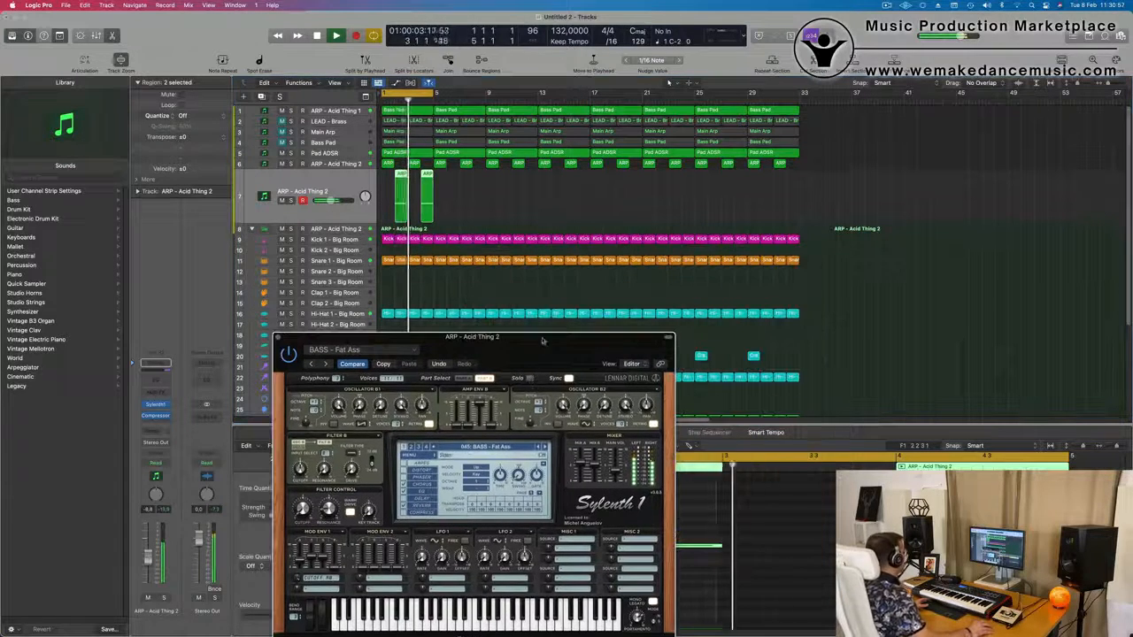
click(277, 338)
Step: Copy the two Fat Ass bass regions repeatedly along track 7 so they fill every second bar up to bar 33
drag(466, 192, 500, 186)
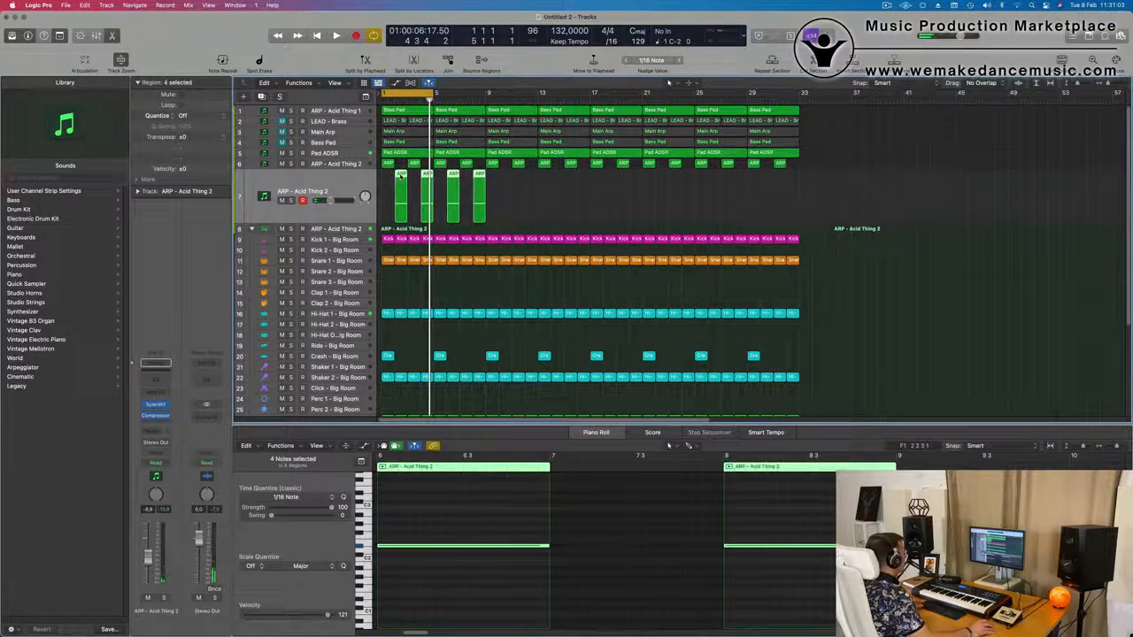
drag(401, 177, 506, 181)
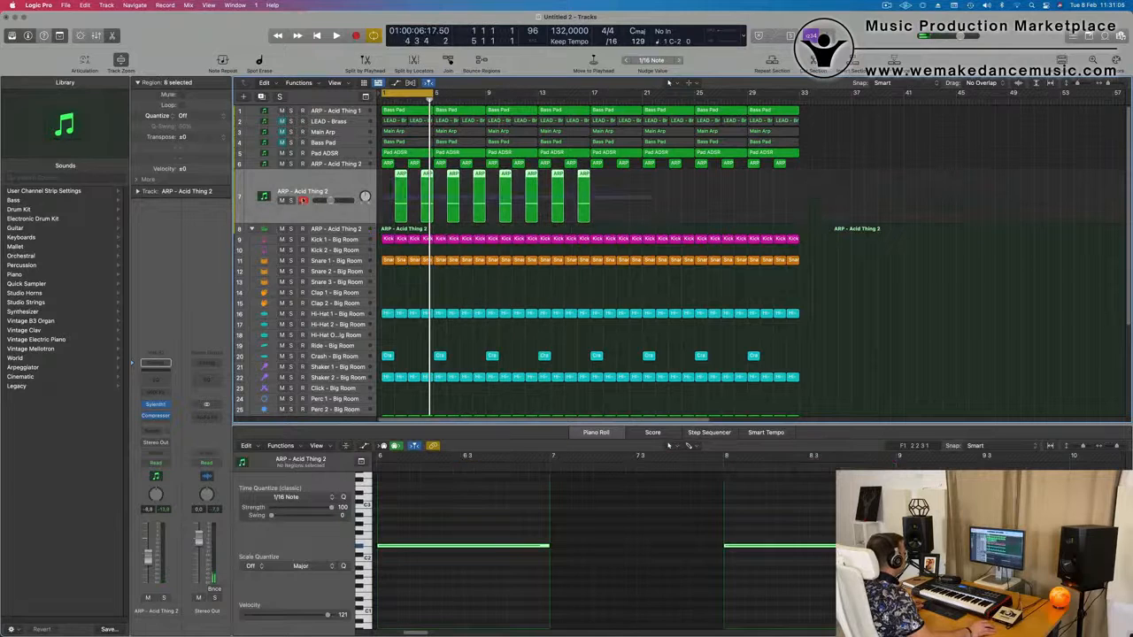
drag(403, 175, 613, 189)
key(space)
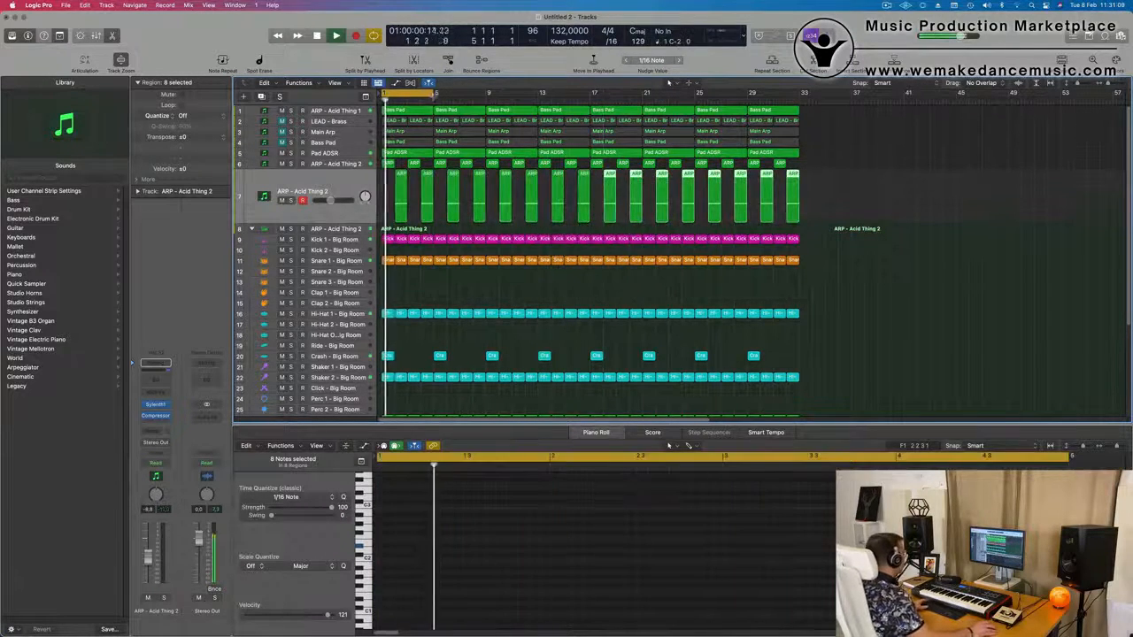
Step: Extend the cycle range to bar 33 and restart playback
drag(432, 93, 798, 113)
key(space)
key(space)
Step: Set the ARP - Acid Thing 1 track to Touch automation and record a filter cutoff movement in its Sylenth1
click(331, 113)
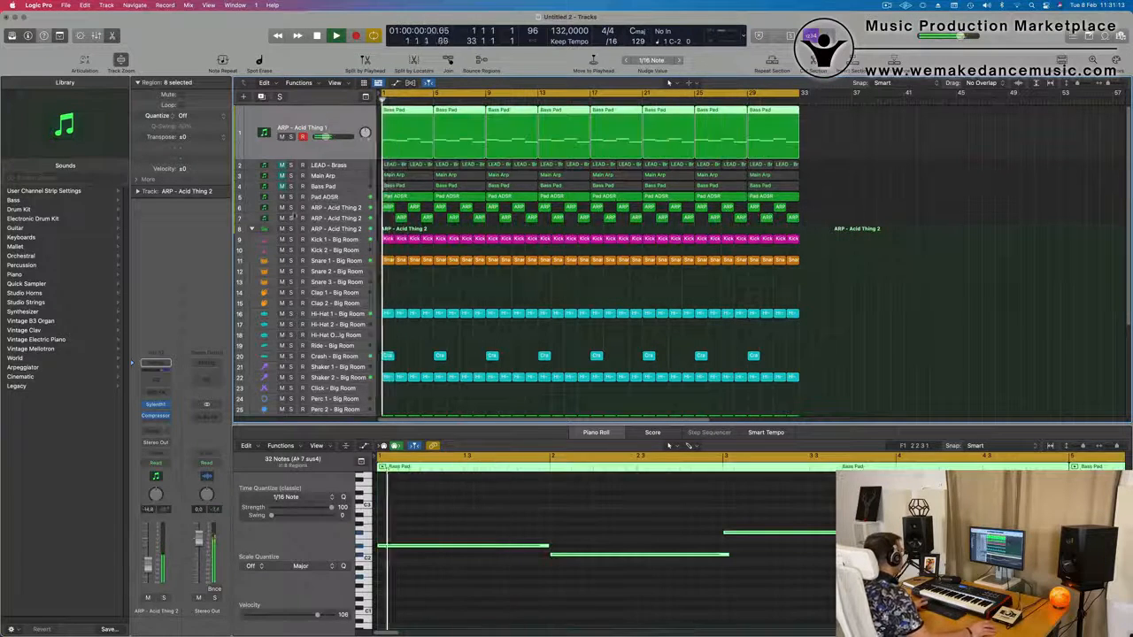
click(155, 463)
click(156, 475)
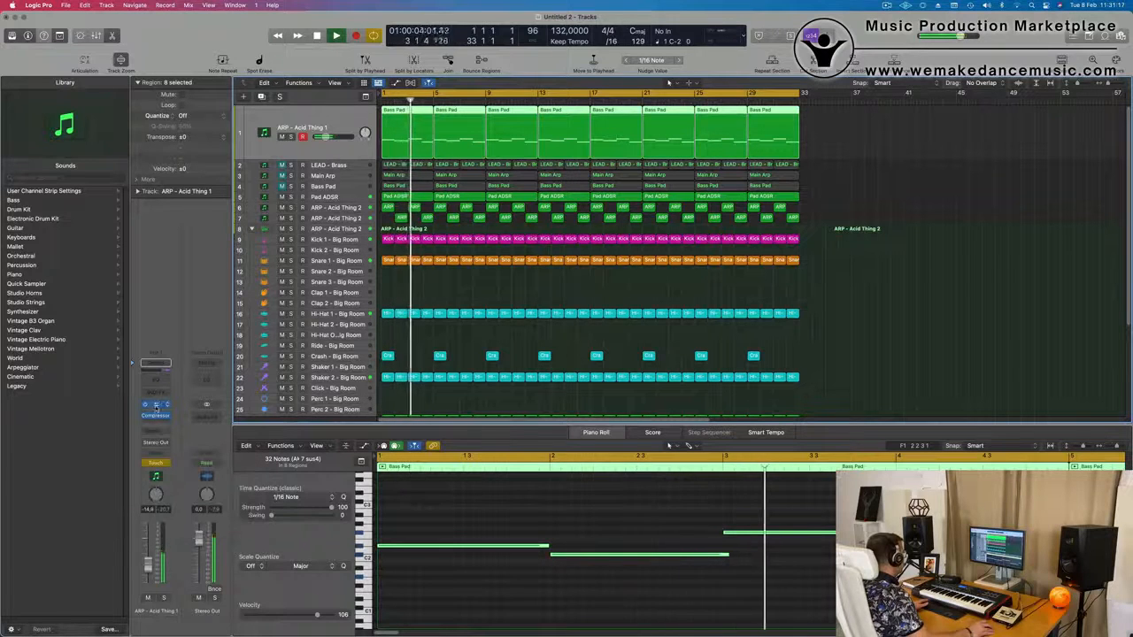
click(155, 406)
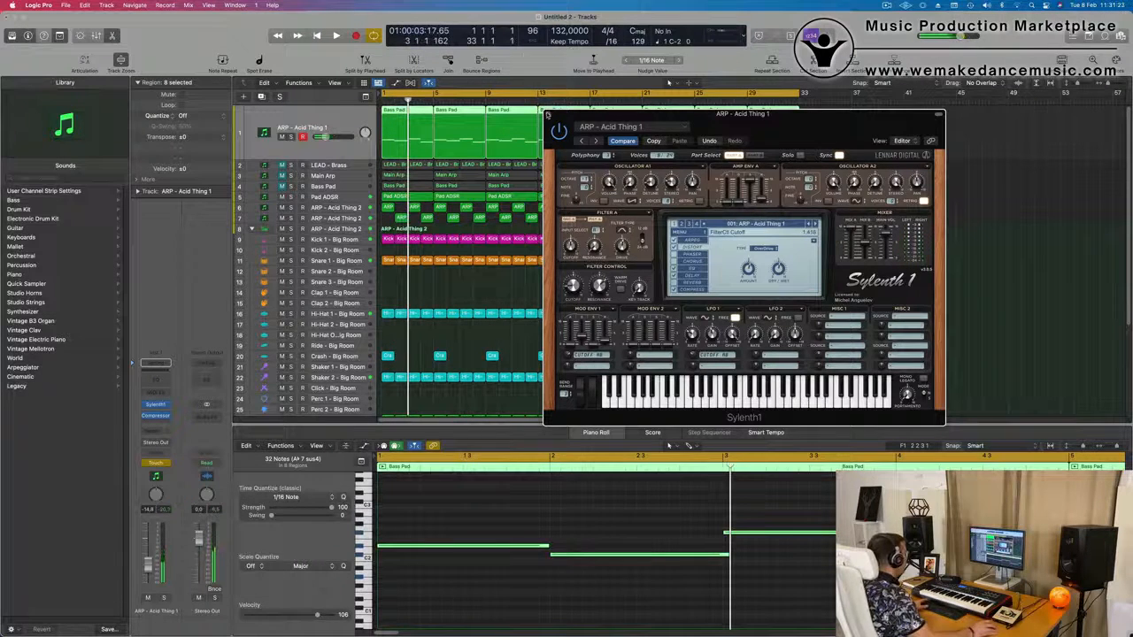
key(super+w)
Step: Show the Sylenth1 FilterCtl Cutoff automation on the ARP - Acid Thing 1 track and start playback
key(a)
click(324, 143)
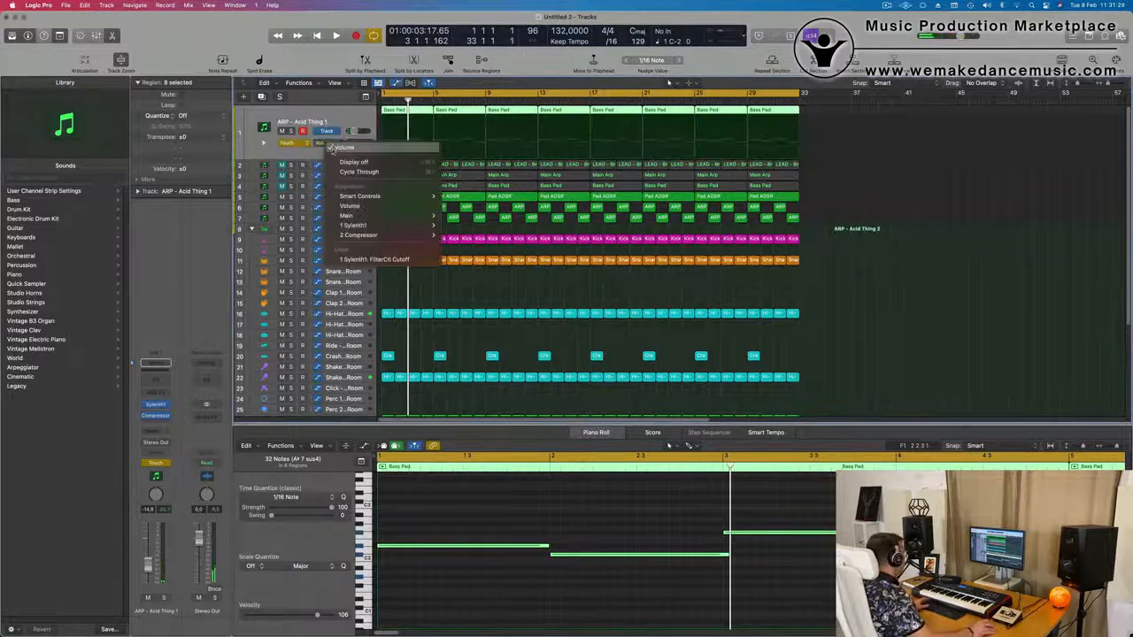
click(352, 259)
key(space)
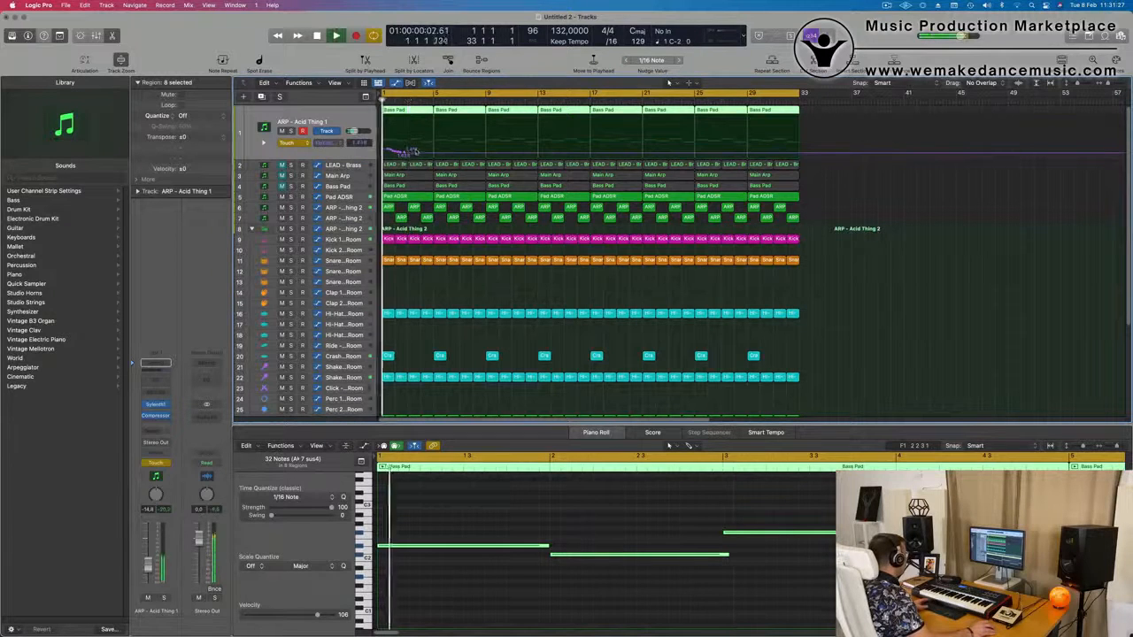
Step: Replace the recorded cutoff automation with a ramp rising from bar 1 to 2.763 at bar 5
click(387, 156)
key(Return)
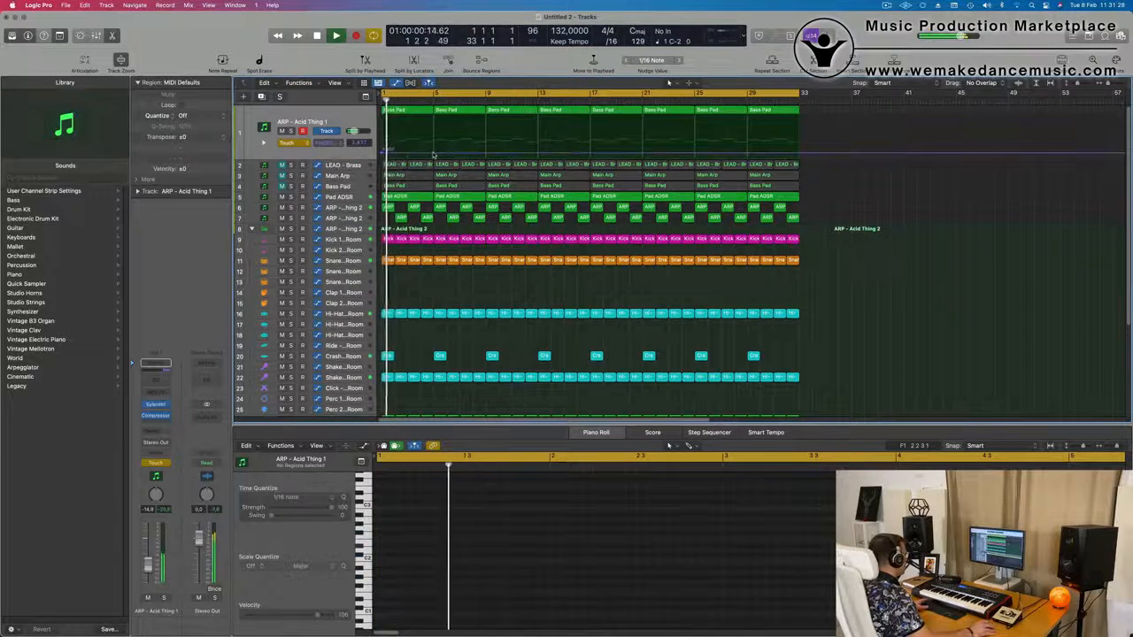
drag(433, 156, 434, 144)
key(Return)
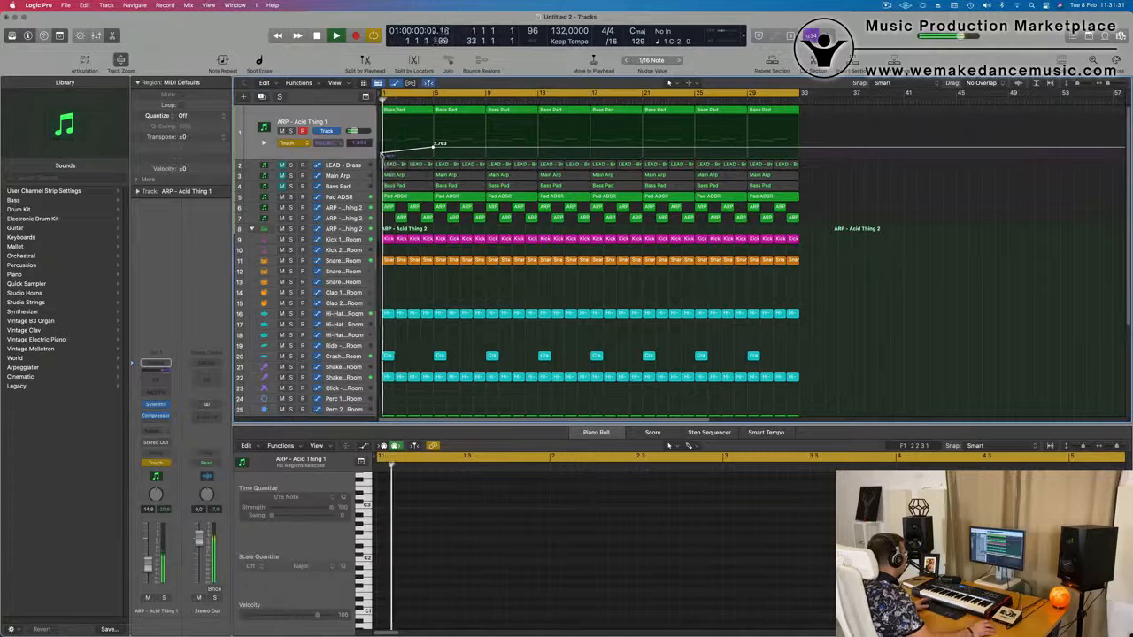
click(382, 153)
Step: Set the ARP - Acid Thing 1 track's automation mode to Read and save the project
click(301, 142)
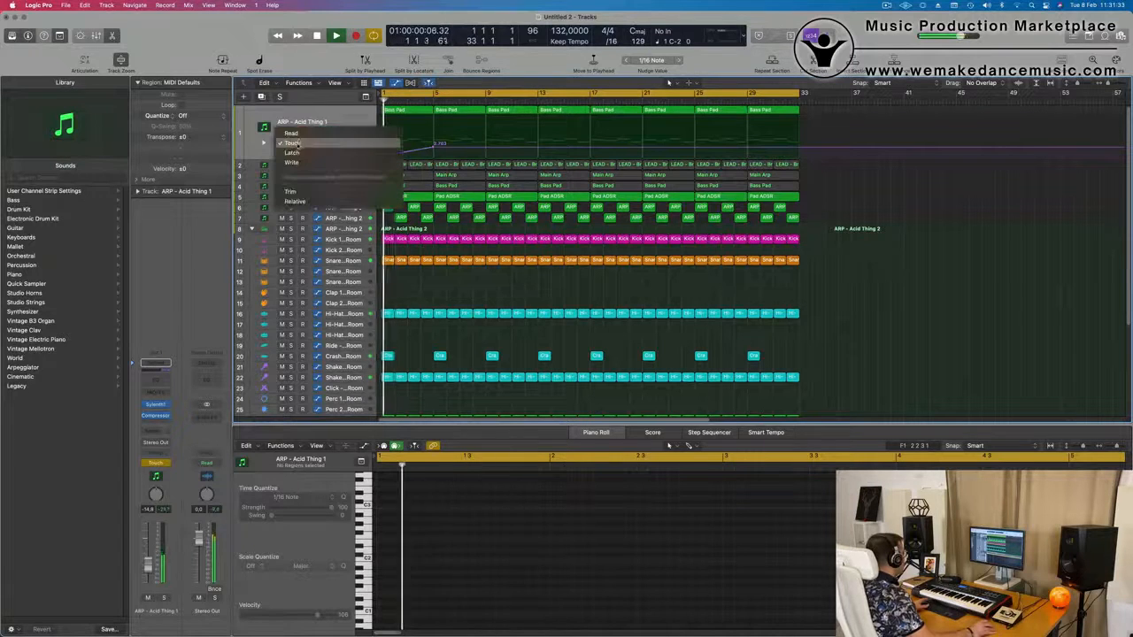
click(305, 133)
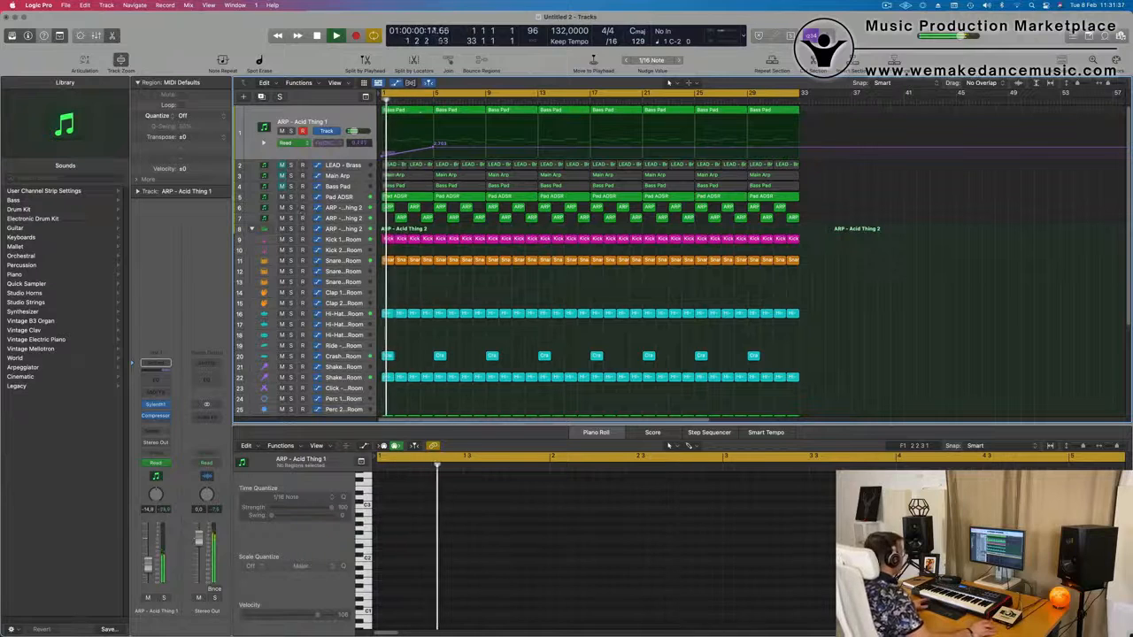
key(super+s)
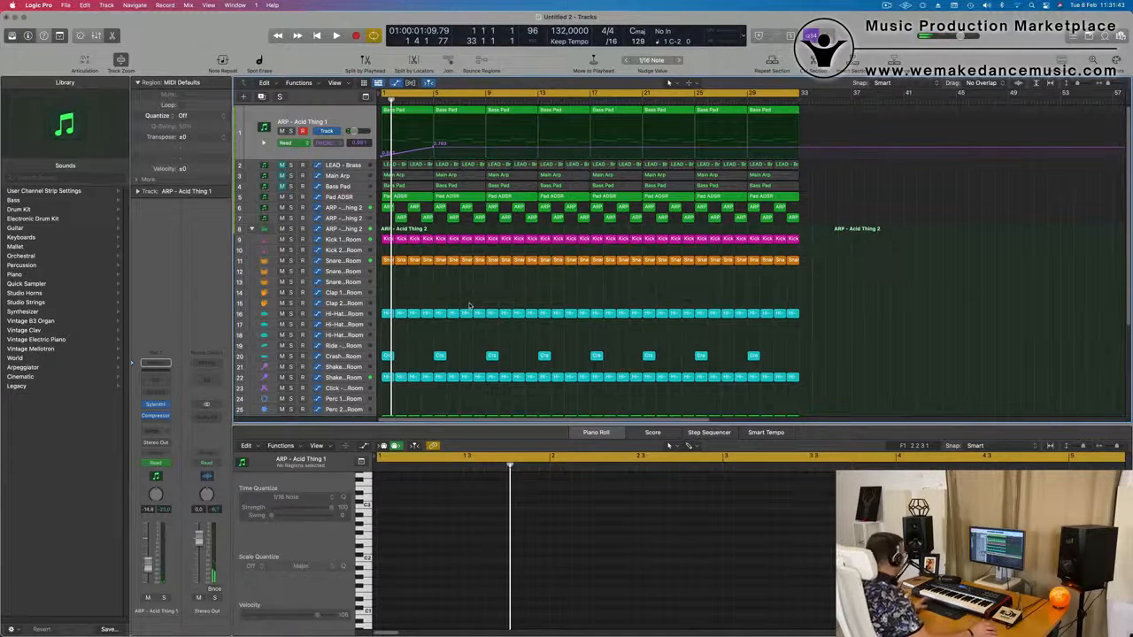
Step: Examine the first Pad ADSR region and the four ARP - Acid Thing 2 bass regions of bars 1 to 4 together in the Piano Roll
key(space)
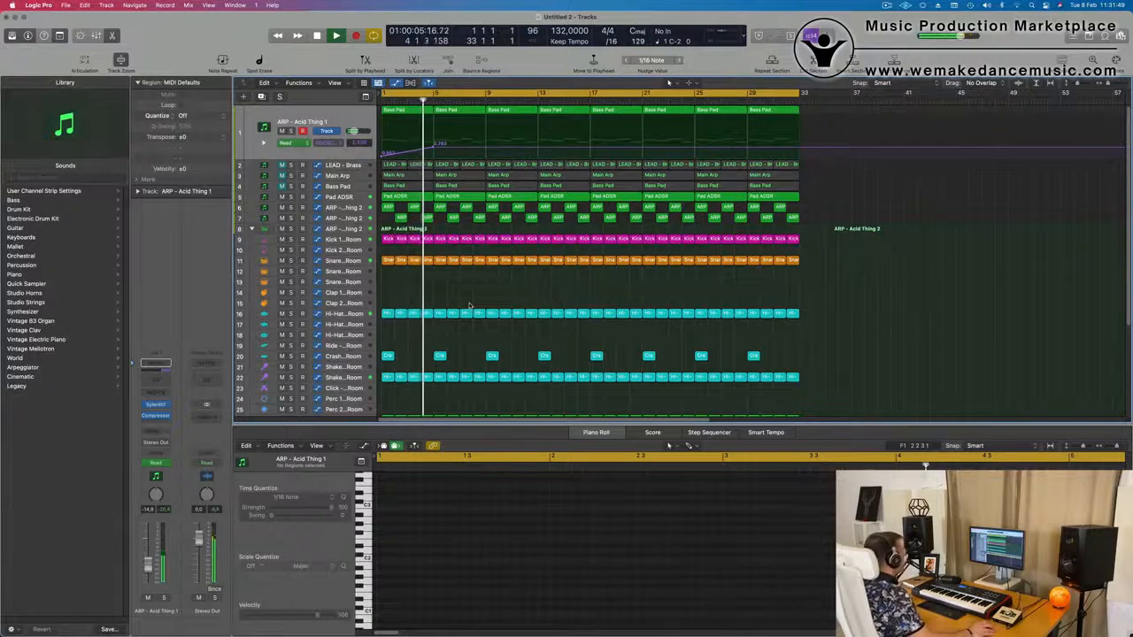
key(Return)
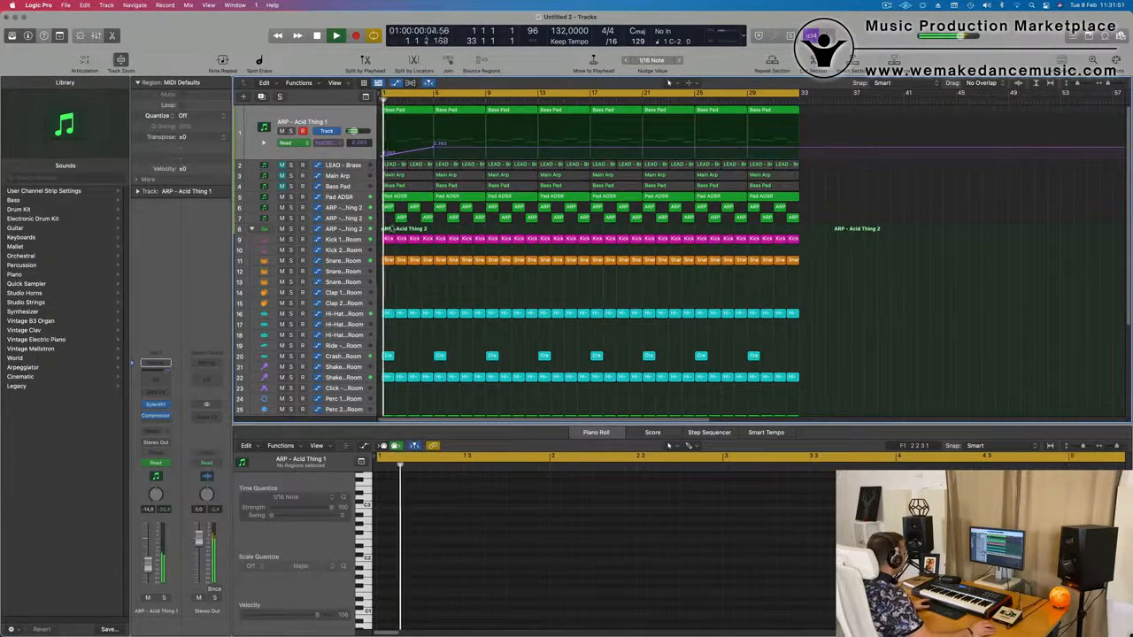
click(427, 218)
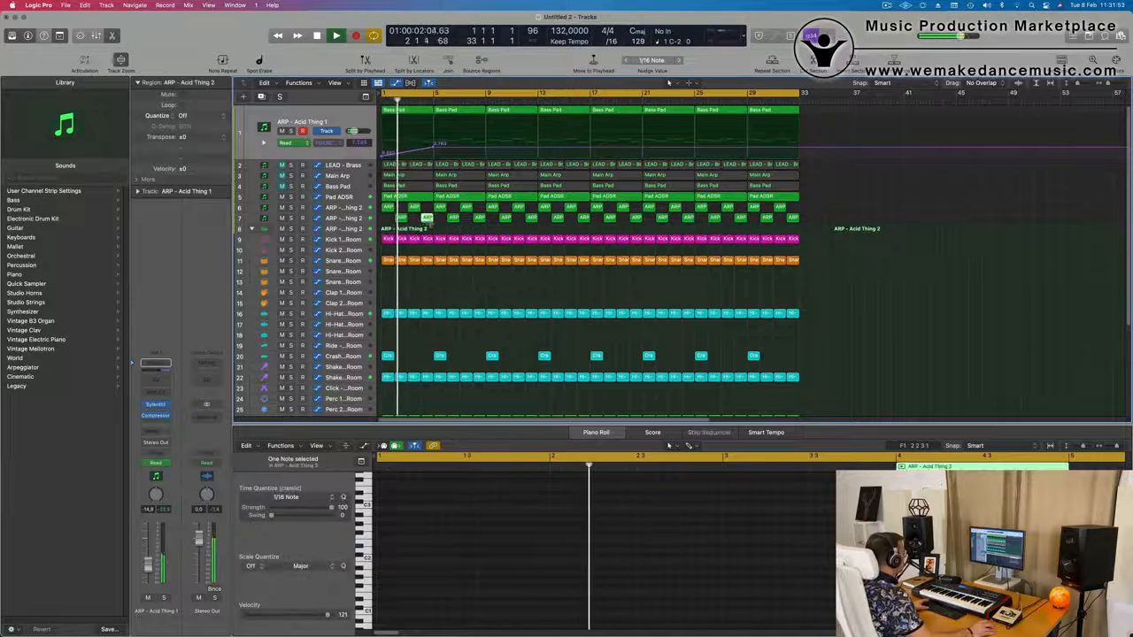
key(space)
drag(383, 226, 429, 199)
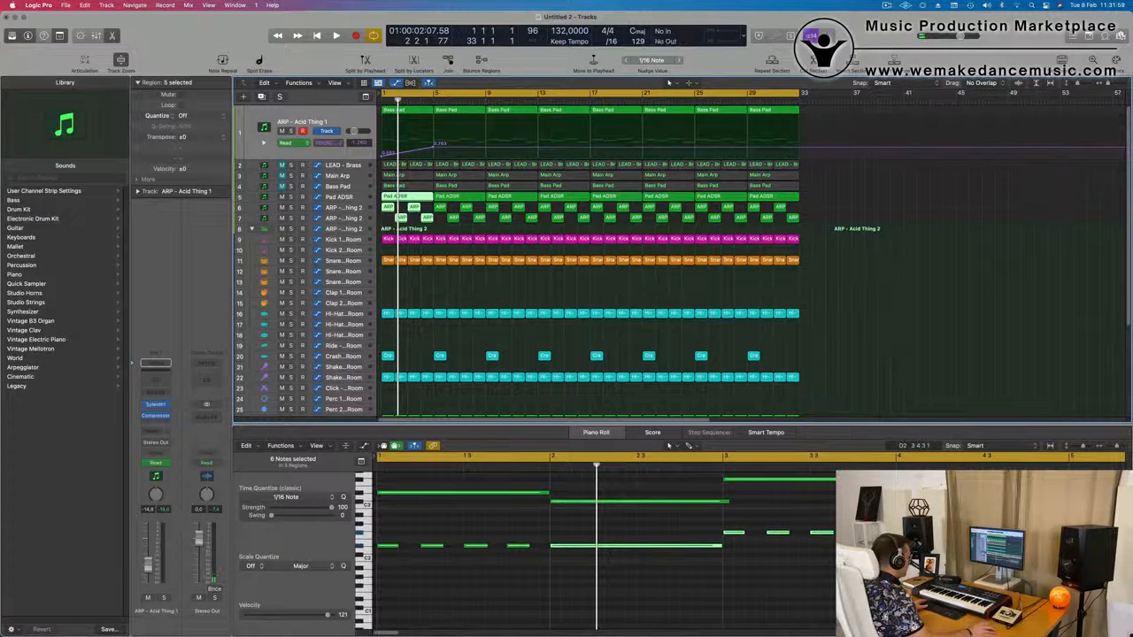
click(975, 577)
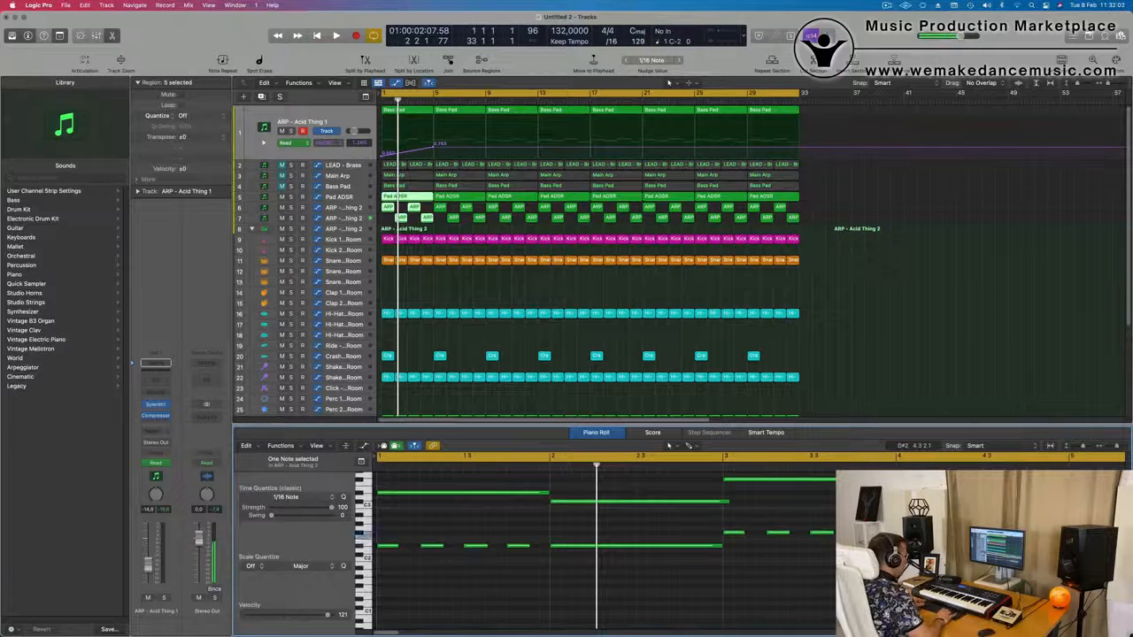
Step: Replay the arrangement from bar 1 to judge the layers together, and clear the region selection
key(space)
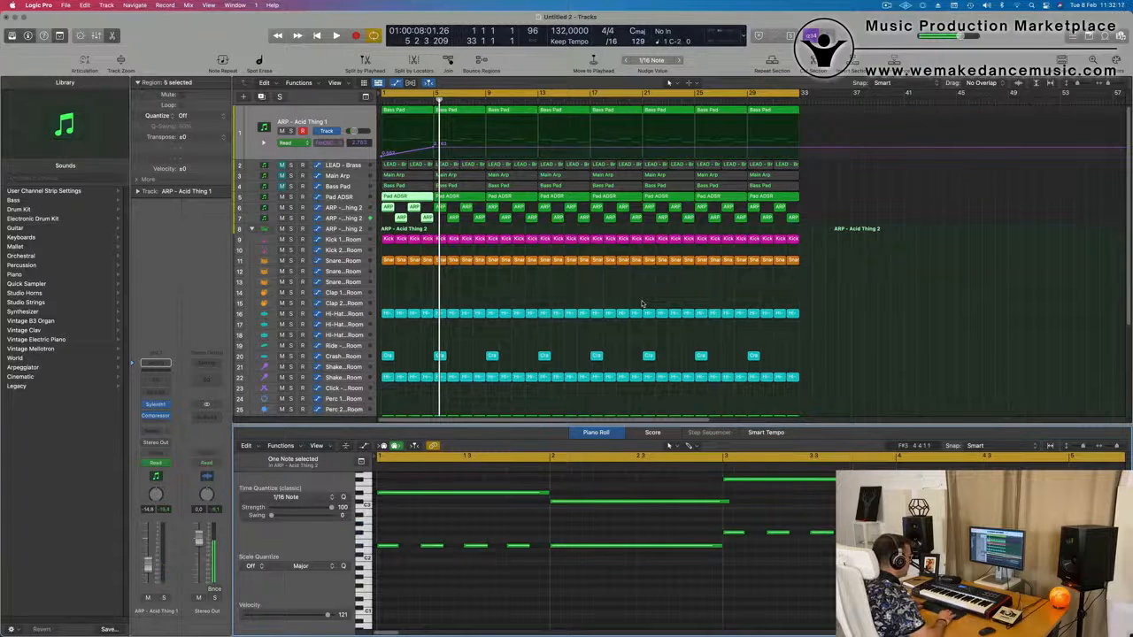
key(Return)
key(space)
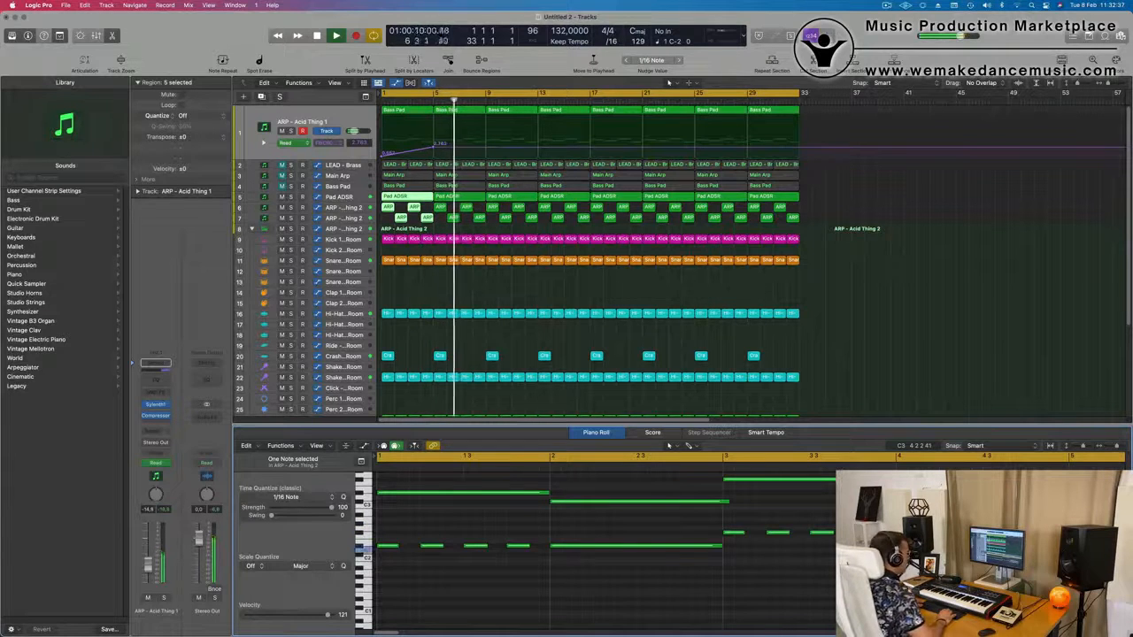
key(Return)
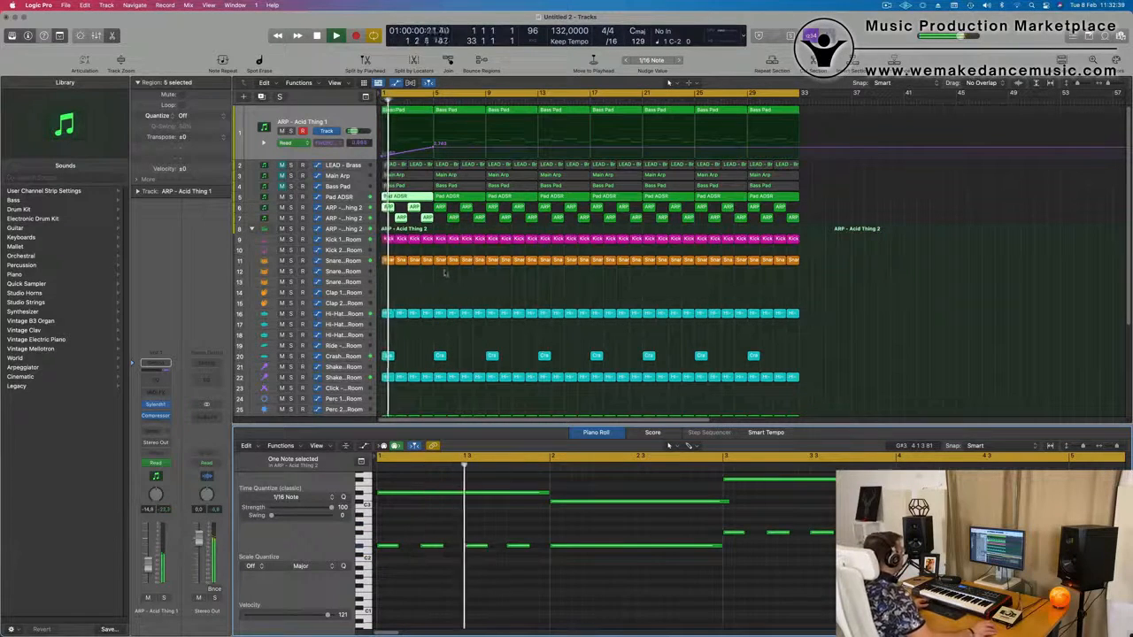
click(438, 286)
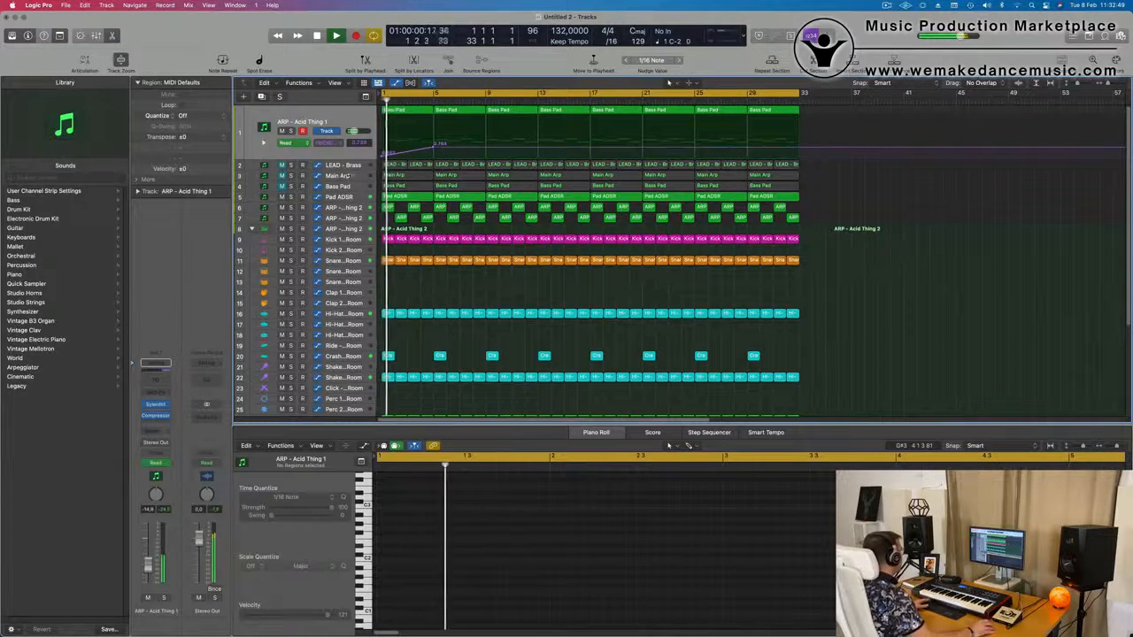
Step: Unmute the LEAD - Brass track, adjust its Bus 5 and Bus 6 sends, and set its volume to -5.1 dB
click(345, 165)
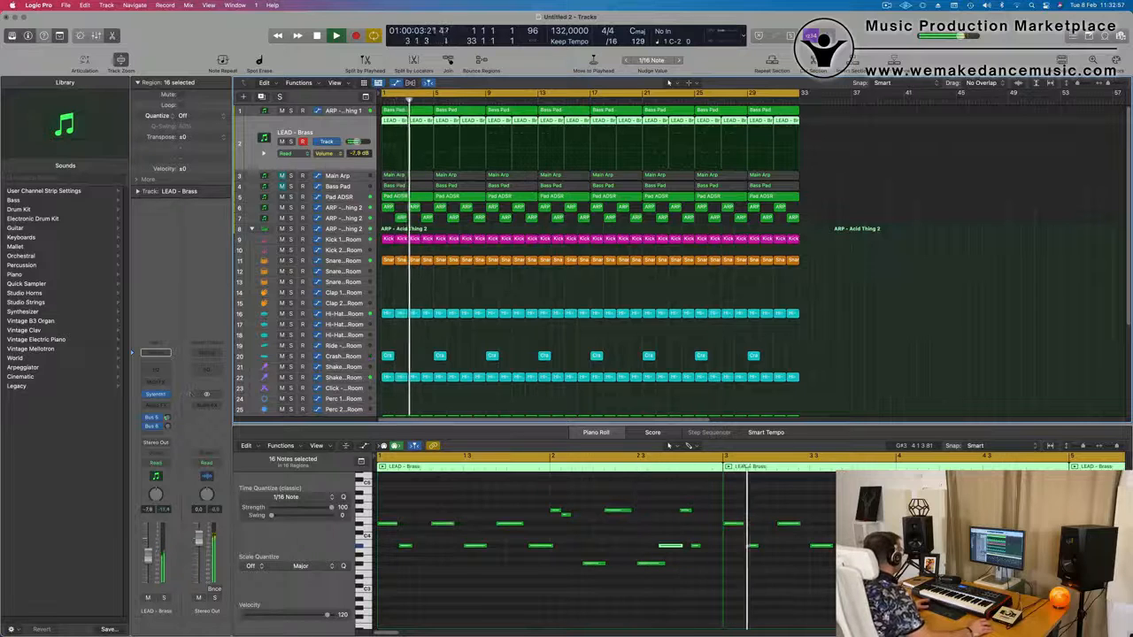
click(156, 394)
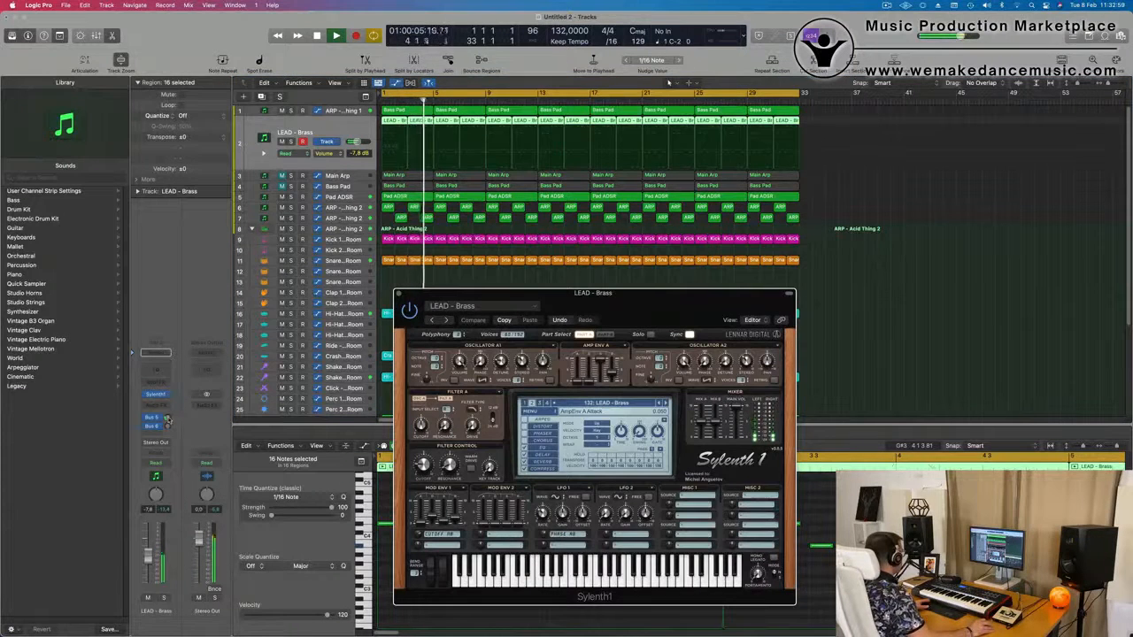
click(167, 419)
click(167, 427)
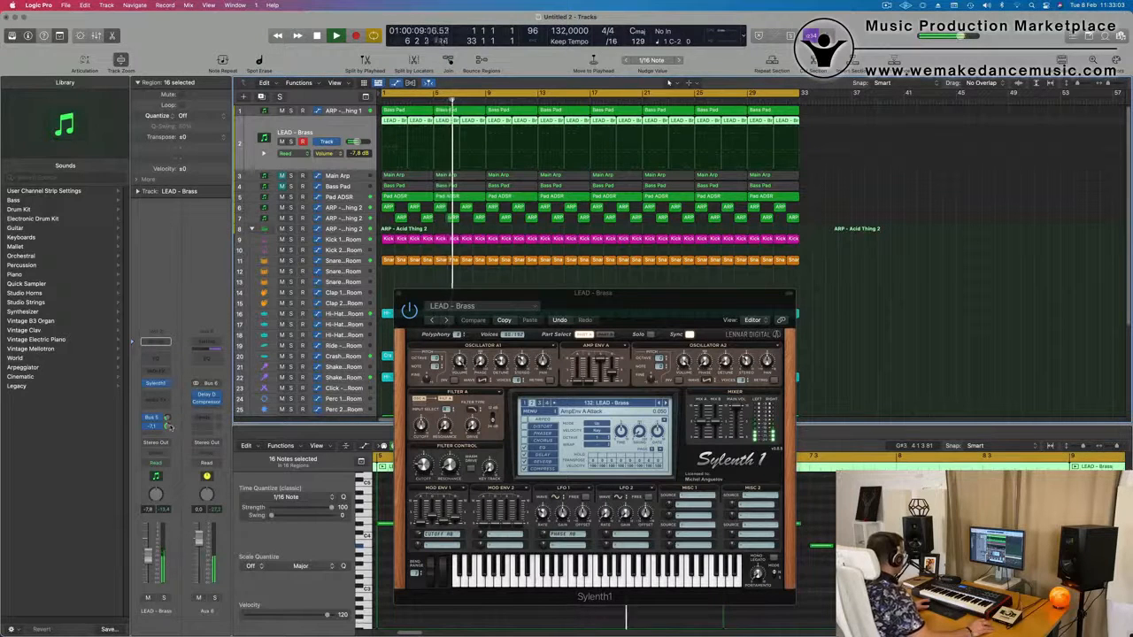
drag(148, 554, 148, 557)
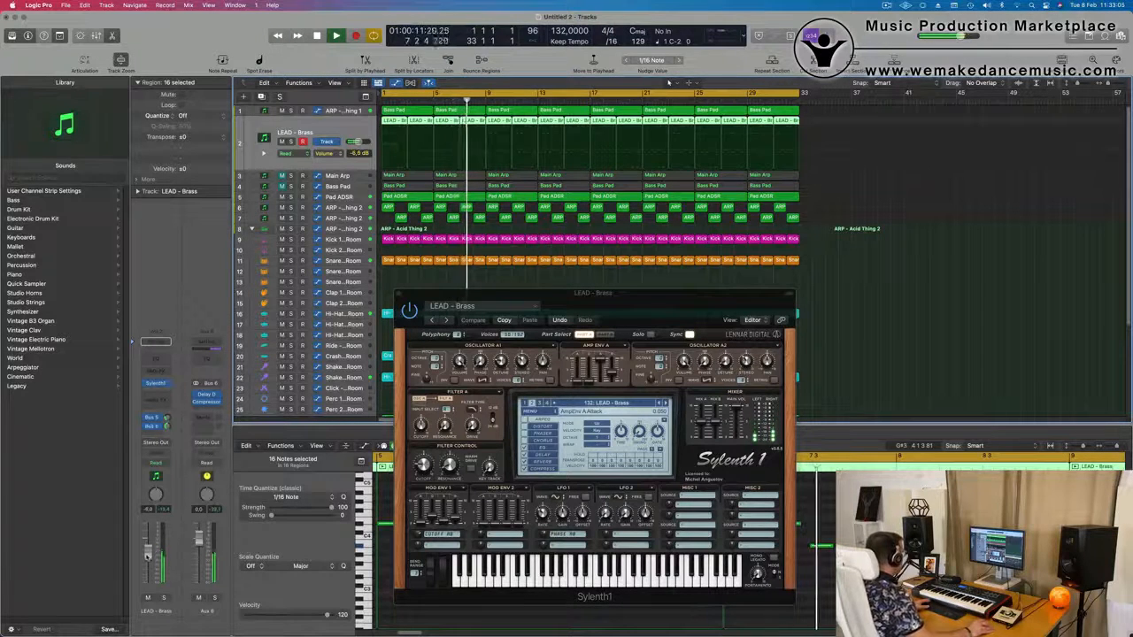
key(Return)
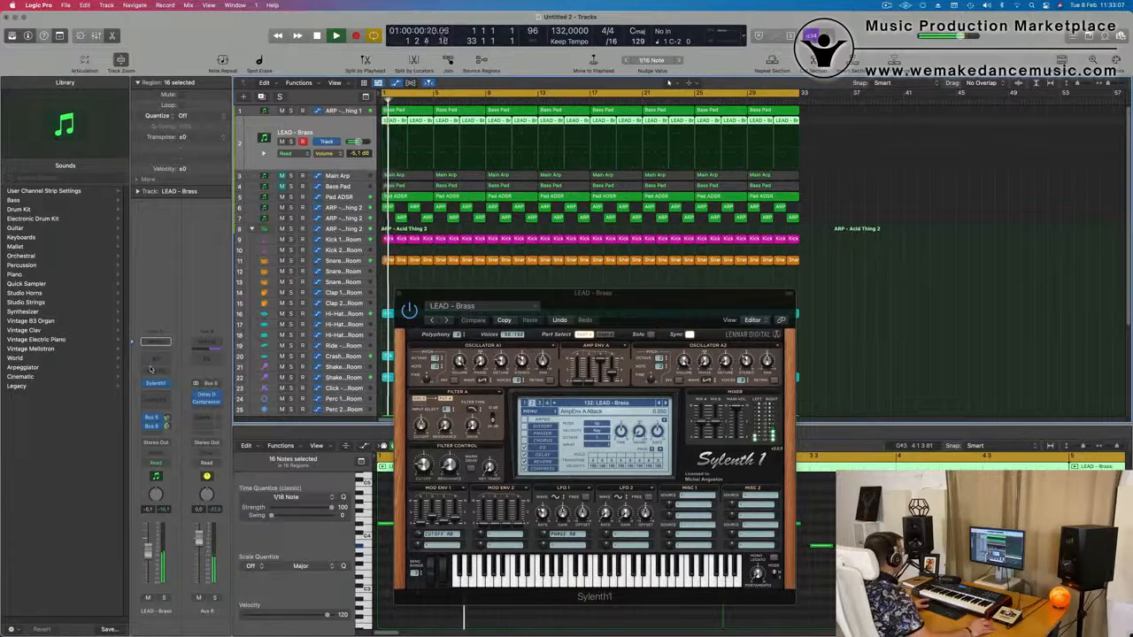
Step: Cut the brass lead's low frequencies with a new Channel EQ and set its Sylenth1 filter cutoff to about 2.79
click(155, 361)
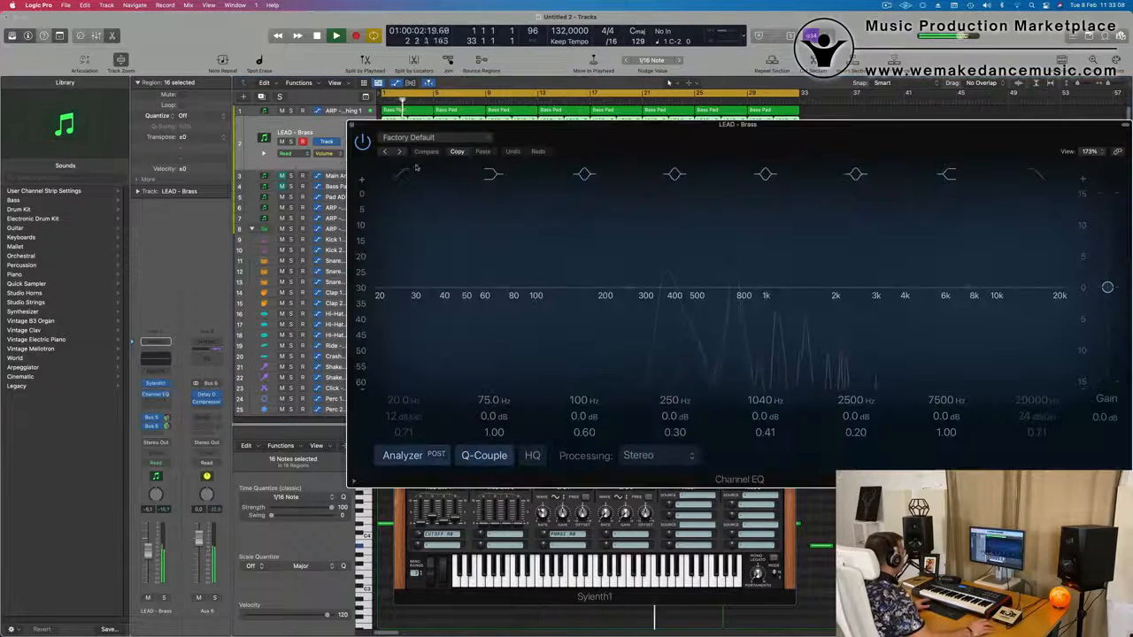
drag(413, 170, 668, 296)
click(352, 127)
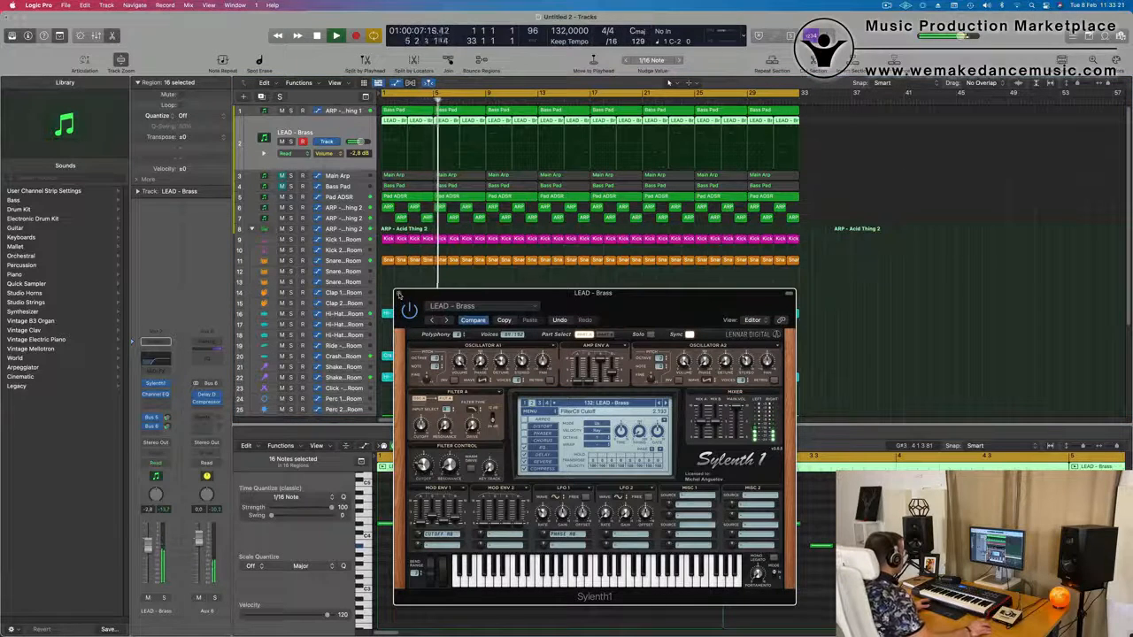
click(399, 294)
Step: Reshape the ARP - Acid Thing 1 cutoff automation to peak lower at bar 5 and fall by bar 9, then replay it
click(343, 112)
key(Return)
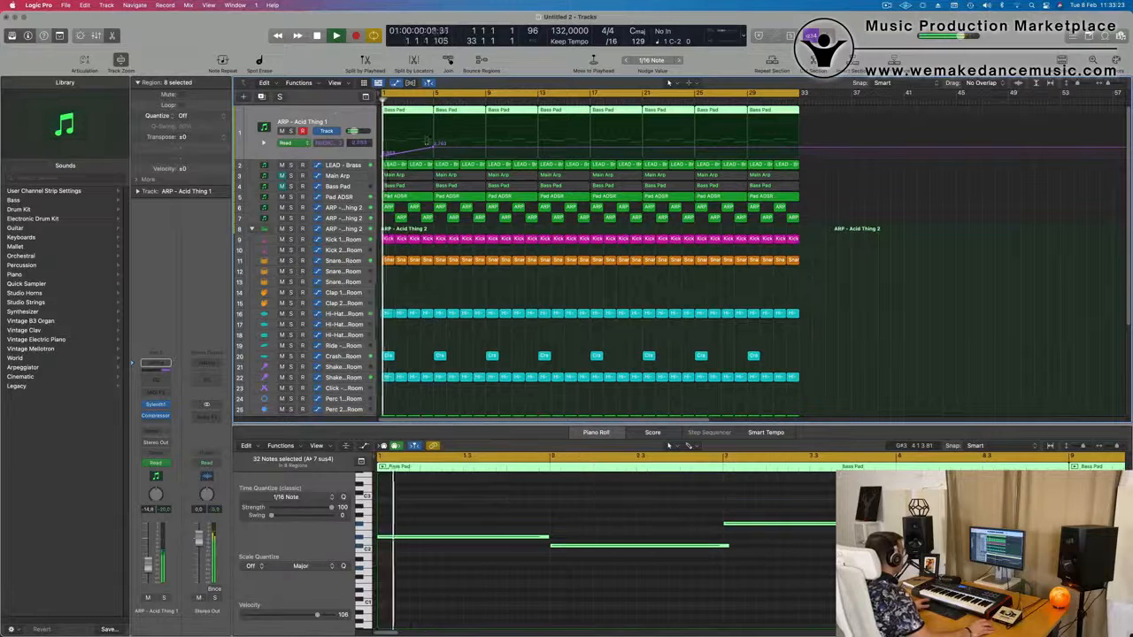
mouse_move(433, 147)
mouse_down()
mouse_move(486, 155)
mouse_move(432, 151)
mouse_up()
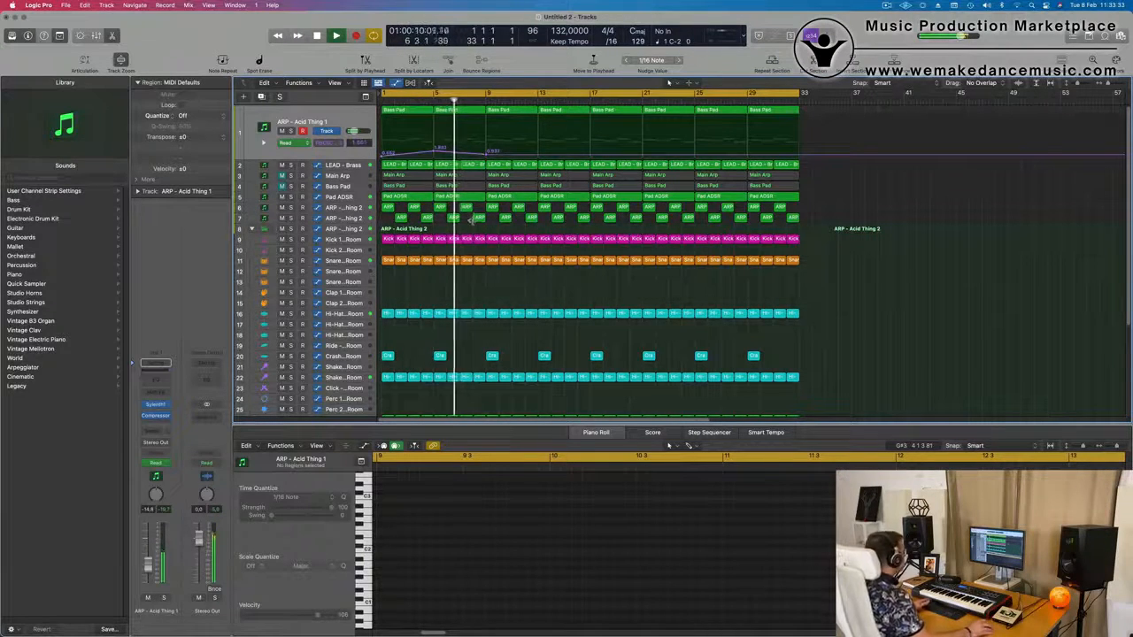
key(space)
key(space)
Step: Lower the LEAD - Brass volume to about -6.9 dB during playback, briefly soloing the track to compare
click(335, 196)
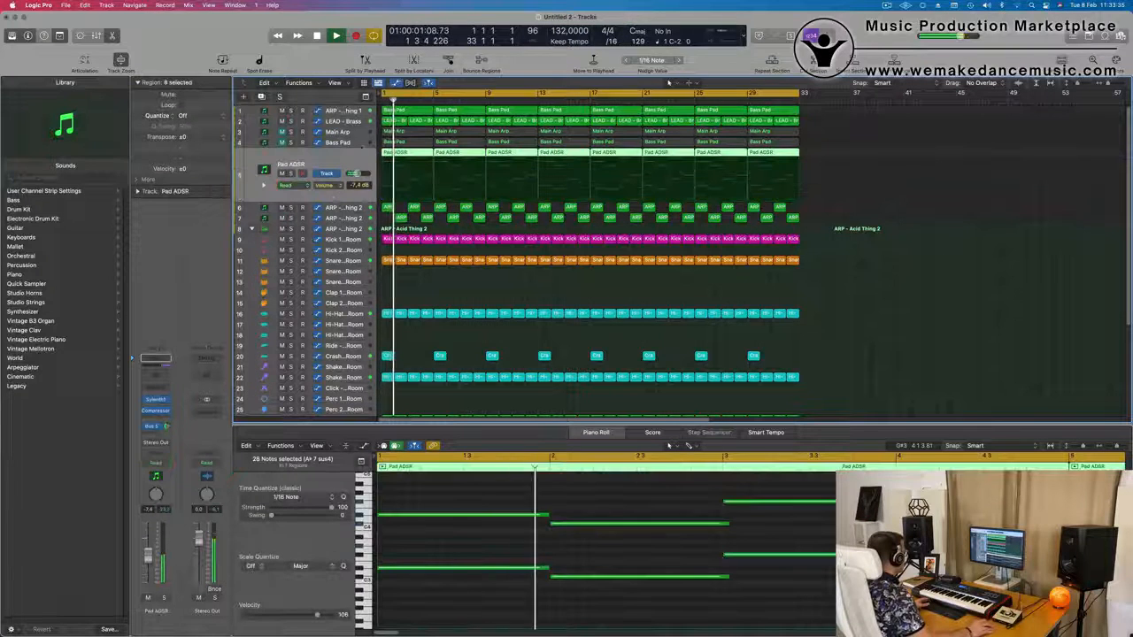
click(341, 121)
key(space)
key(space)
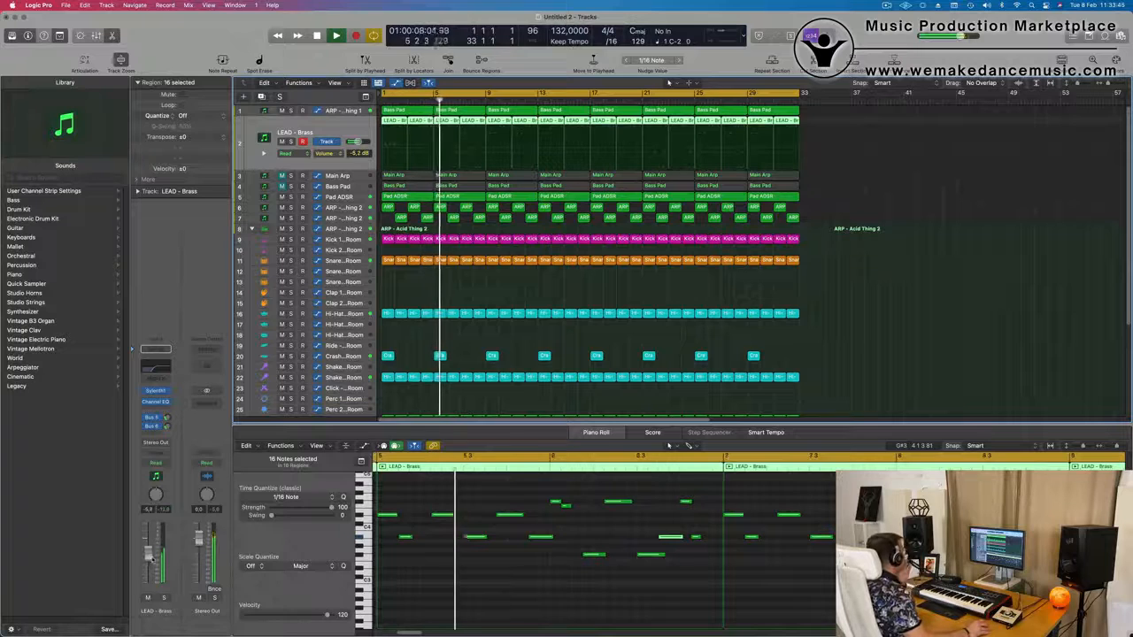
click(164, 599)
click(164, 599)
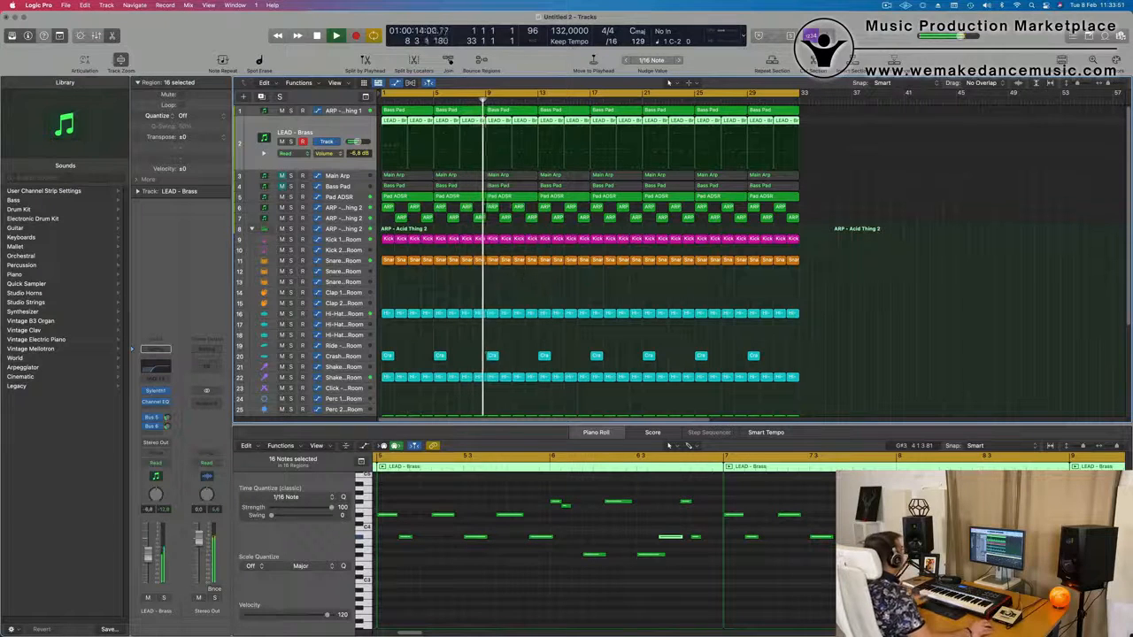
Step: Audition the Main Arp track in solo from bar 1, then return to the full mix
click(349, 176)
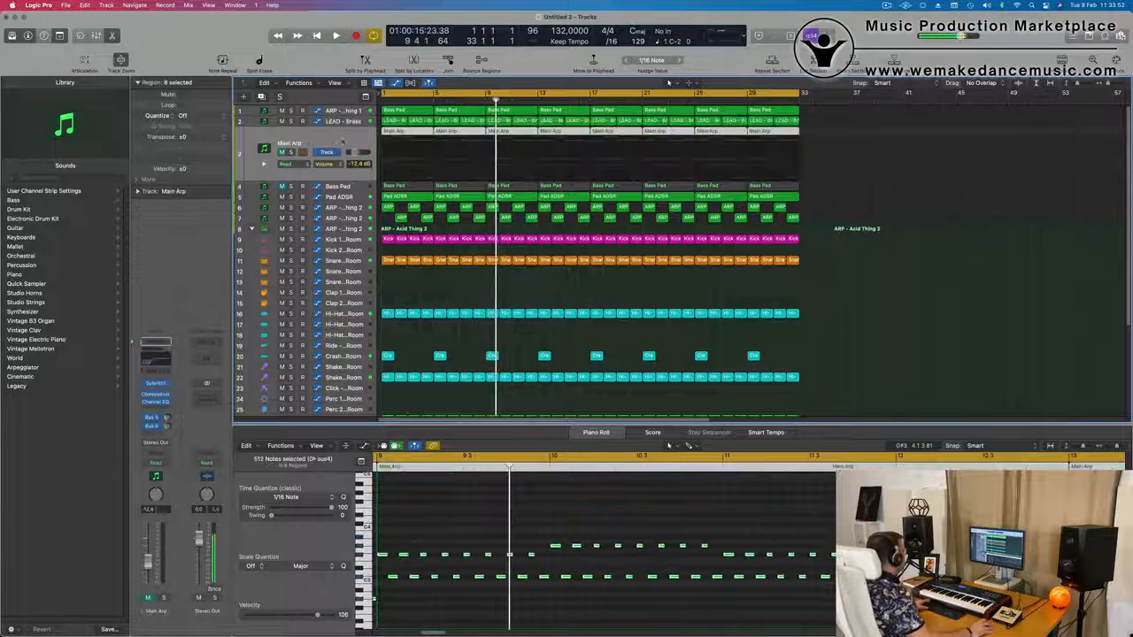
key(Return)
key(s)
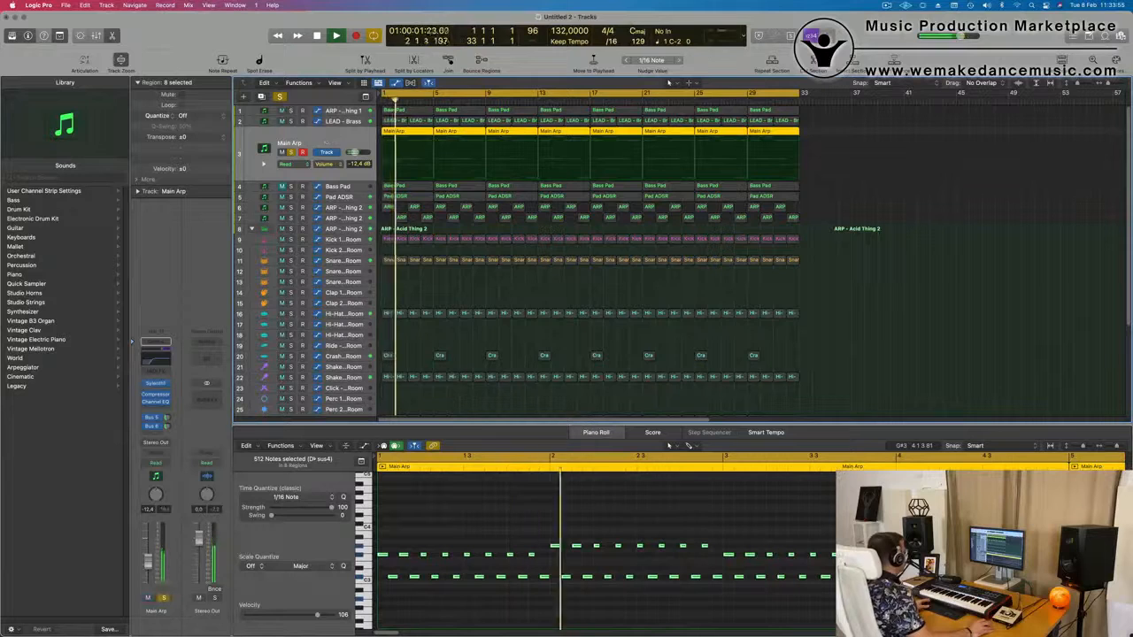
key(s)
key(Return)
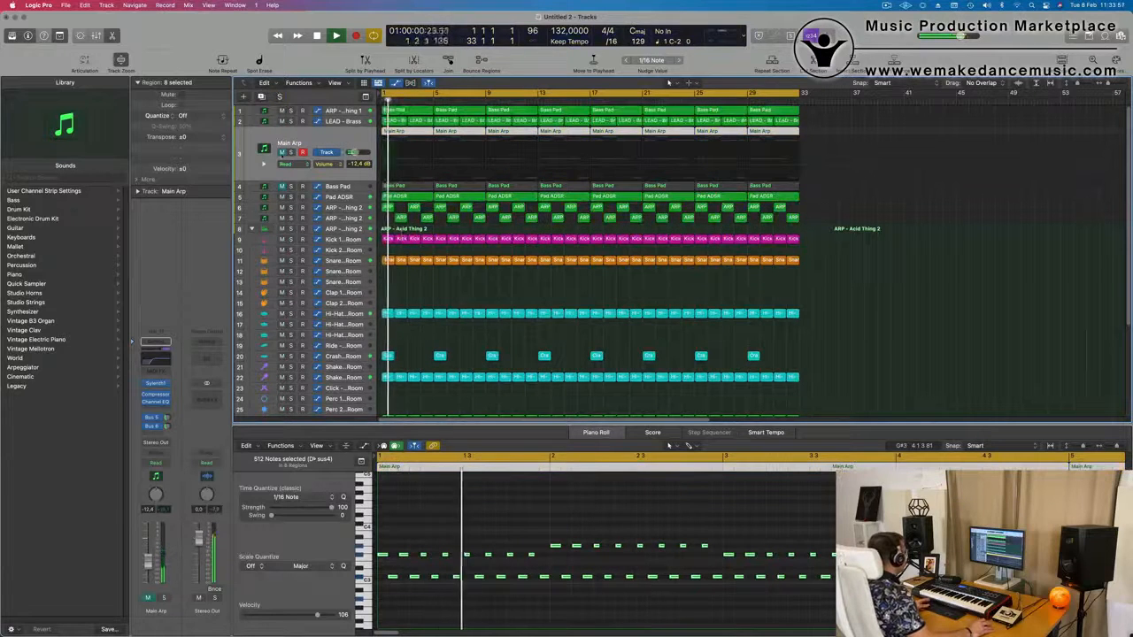
Step: Unmute the Main Arp track, set its volume to -19.5 dB, and compare the mix with and without it
key(space)
key(space)
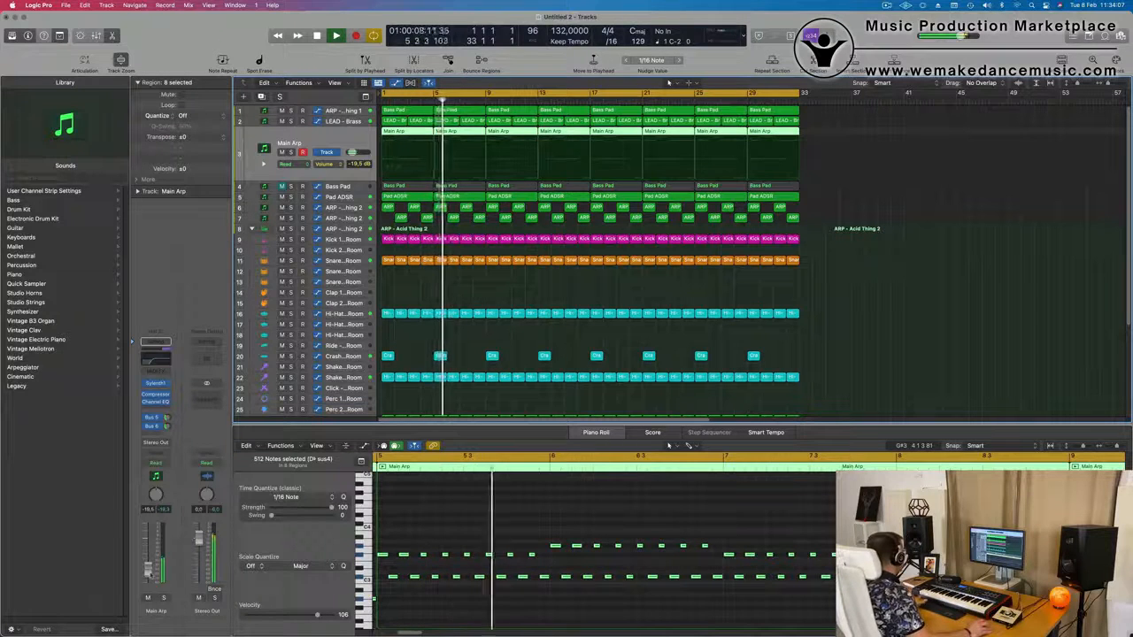
click(148, 598)
click(147, 599)
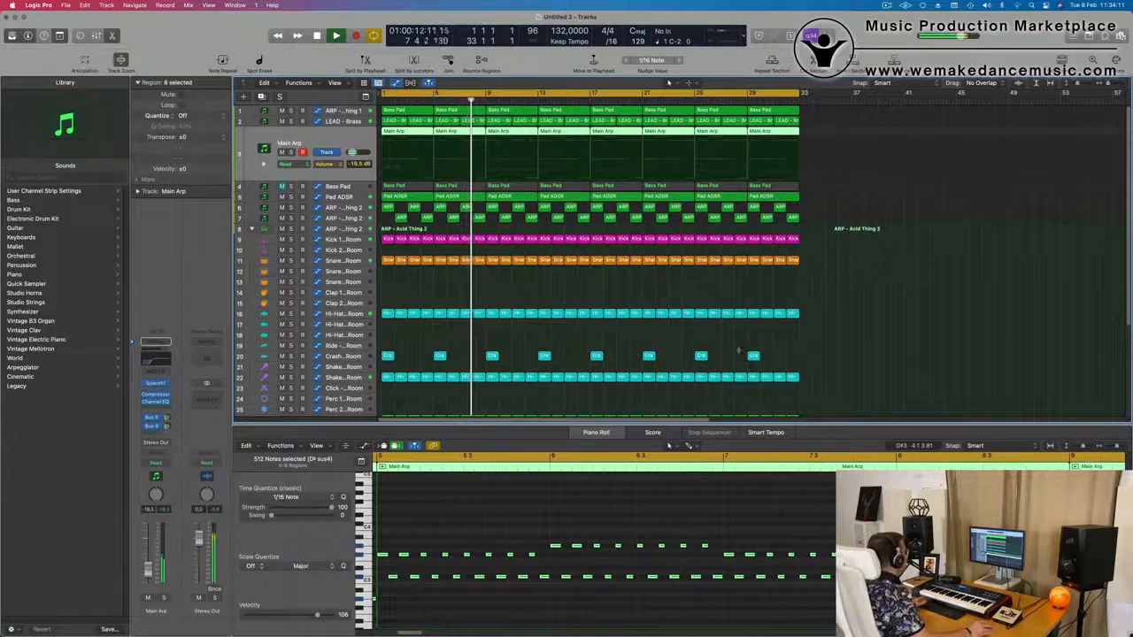
click(974, 316)
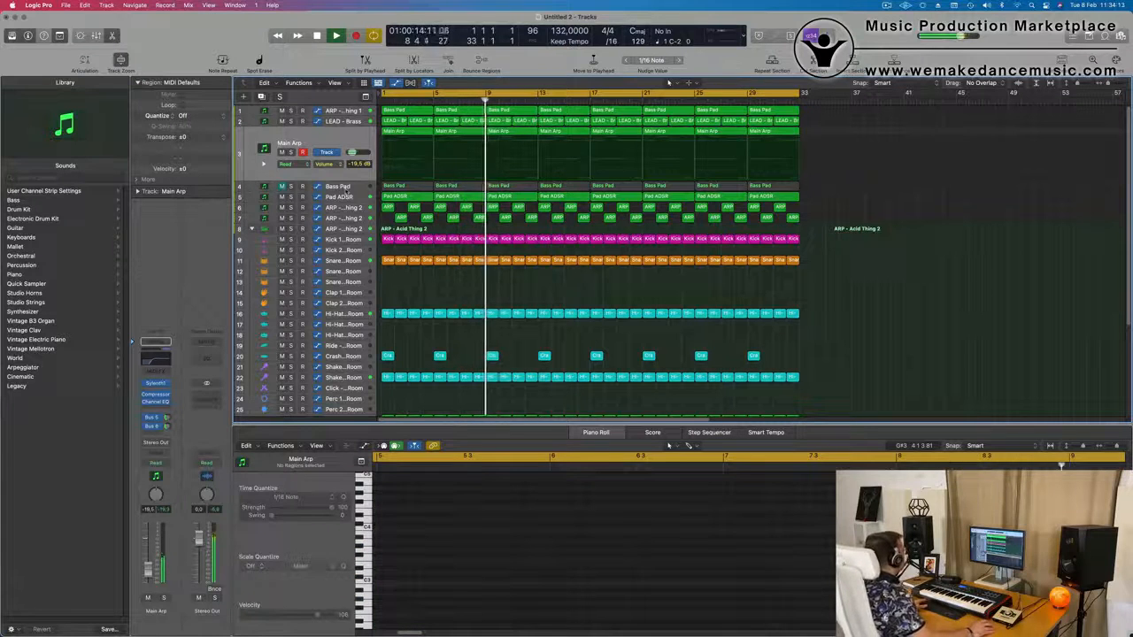
Step: Unmute the Bass Pad track, replay the mix from bar 1, and adjust the filter cutoff in its Sylenth1
click(341, 187)
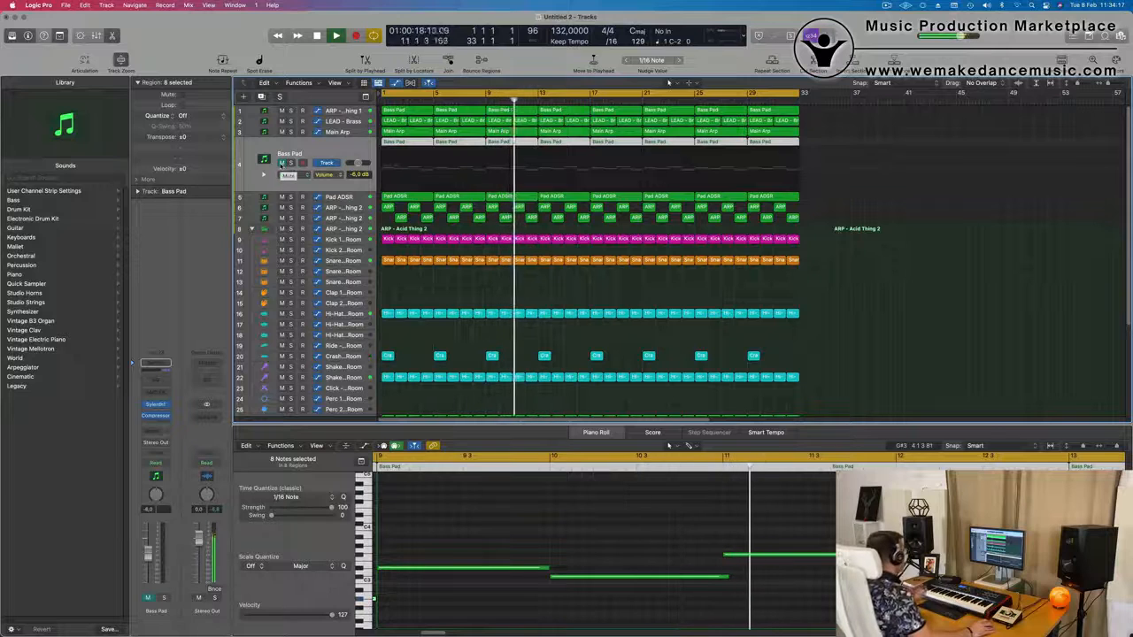
click(281, 164)
key(space)
key(space)
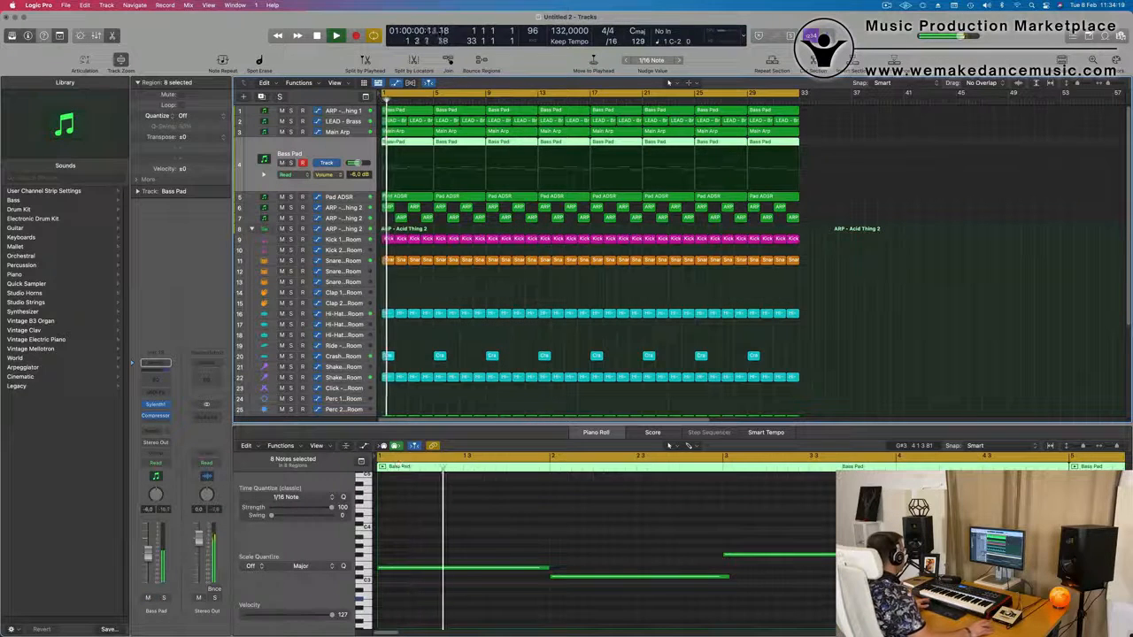
click(156, 404)
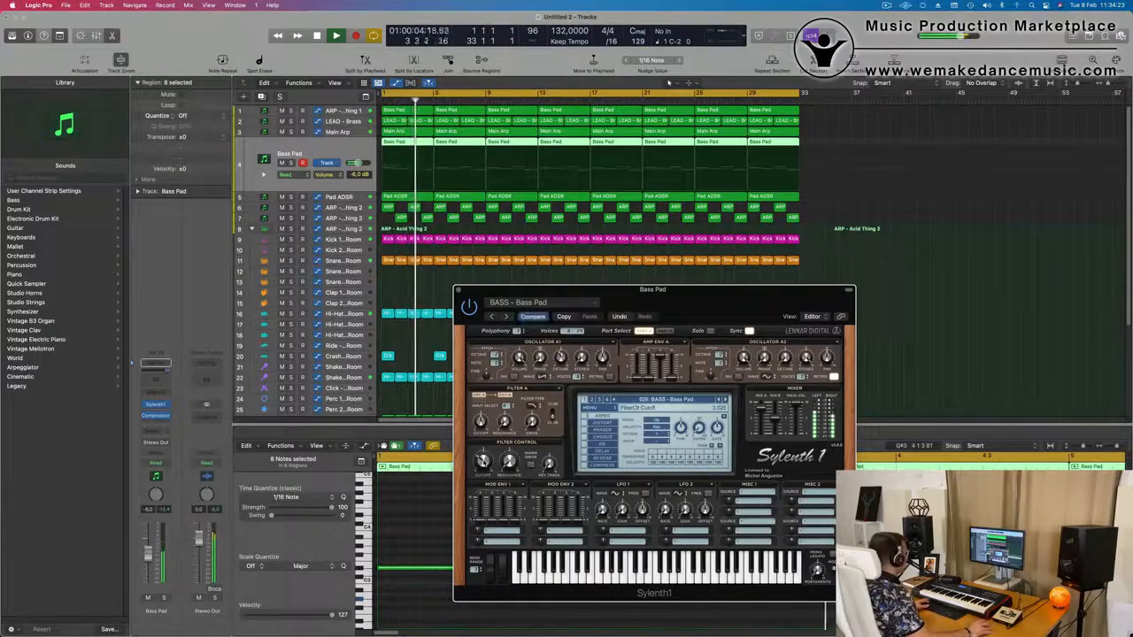
drag(748, 297, 607, 308)
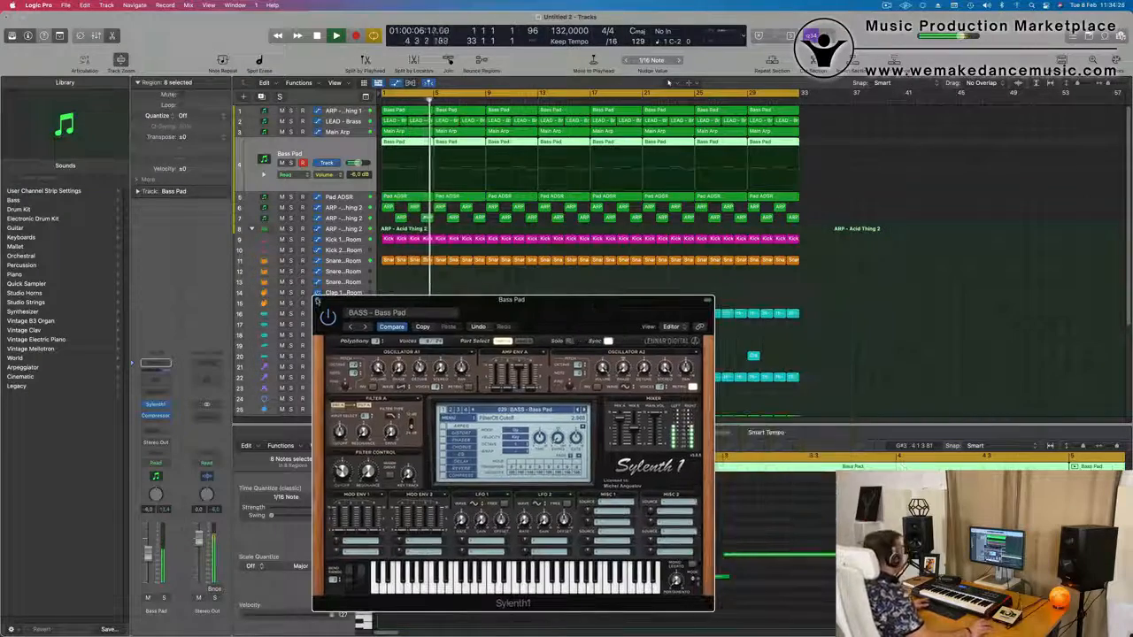